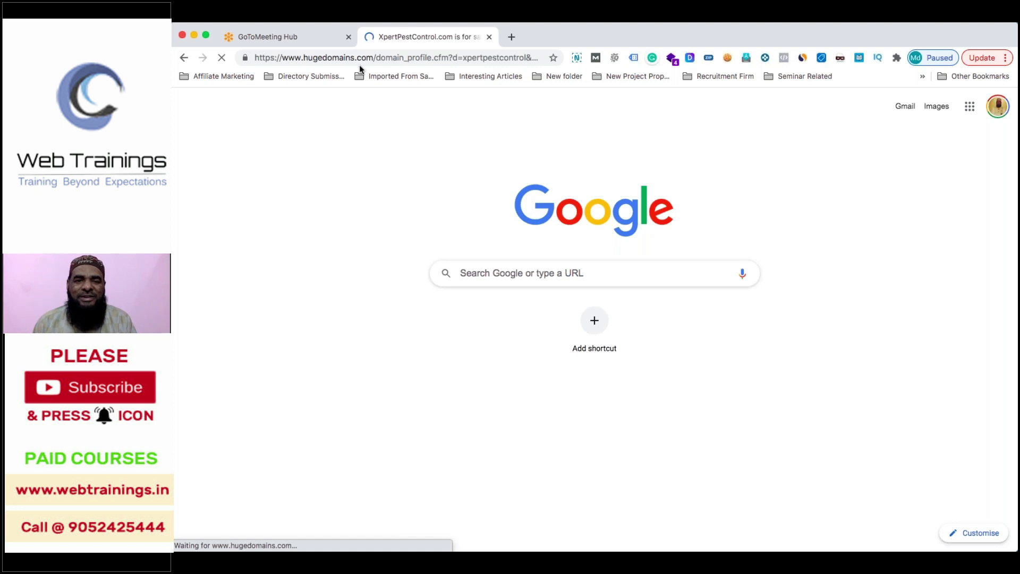
- Load the website xpertspestcontrol.com in the current browser tab
left_click(366, 57)
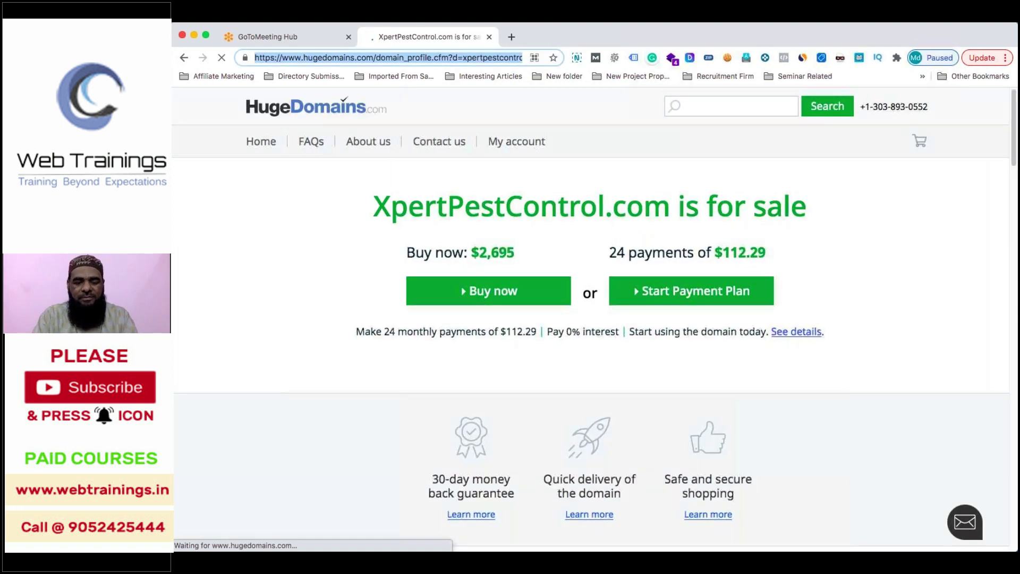
type("xperts")
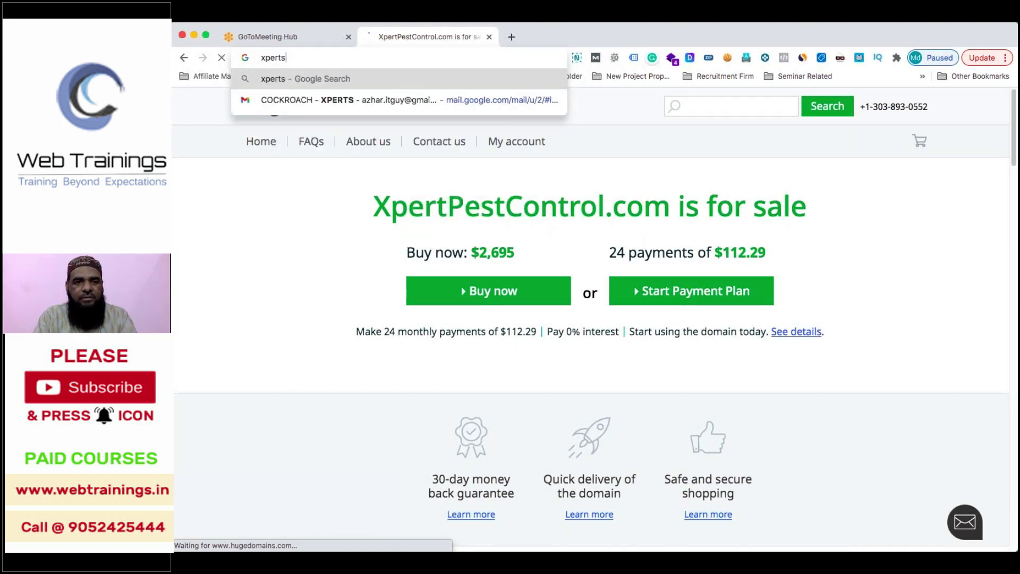
type("pestrc")
key("BackSpace")
key("BackSpace")
type("c")
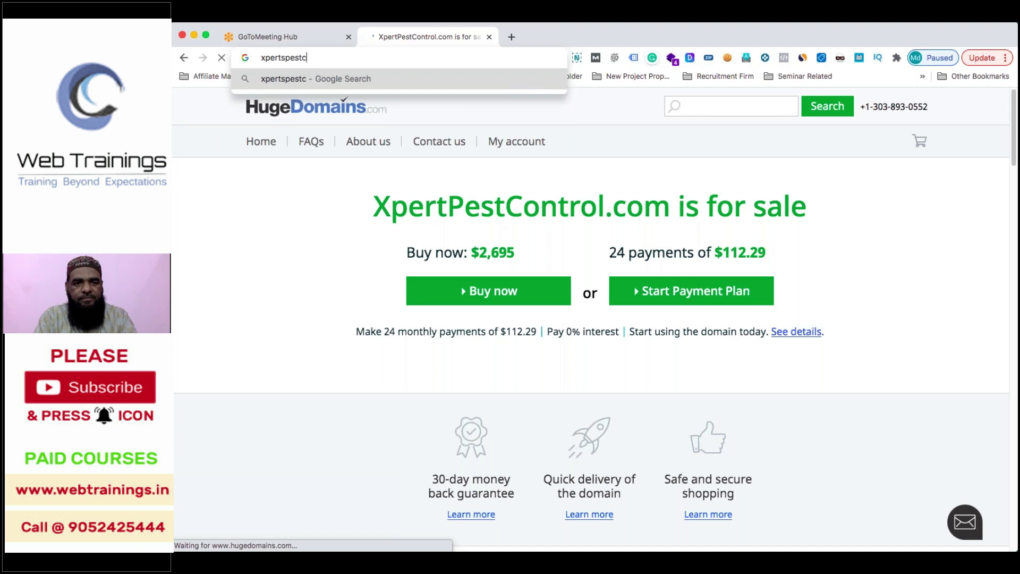
type("ontrol.com")
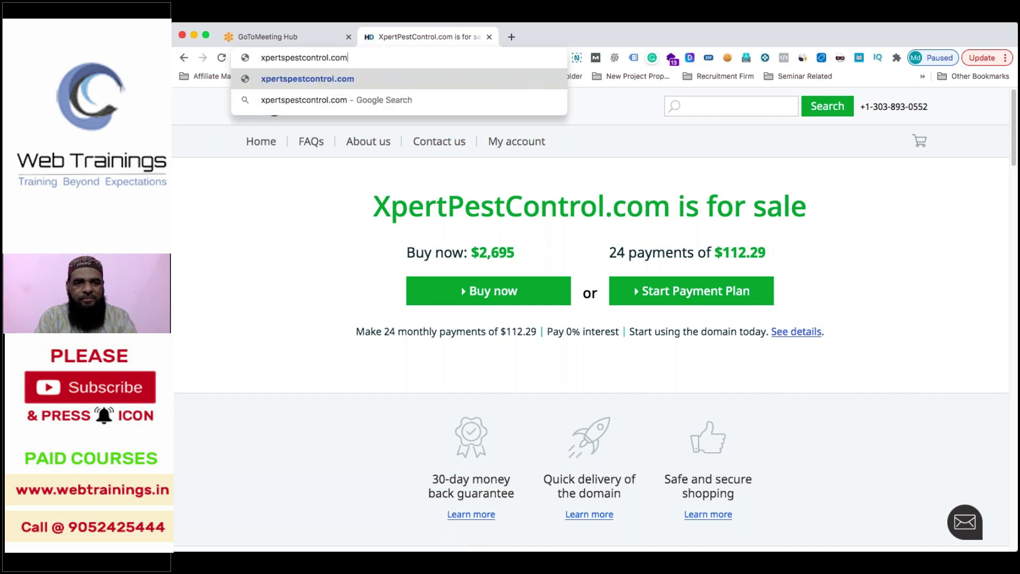
key("Return")
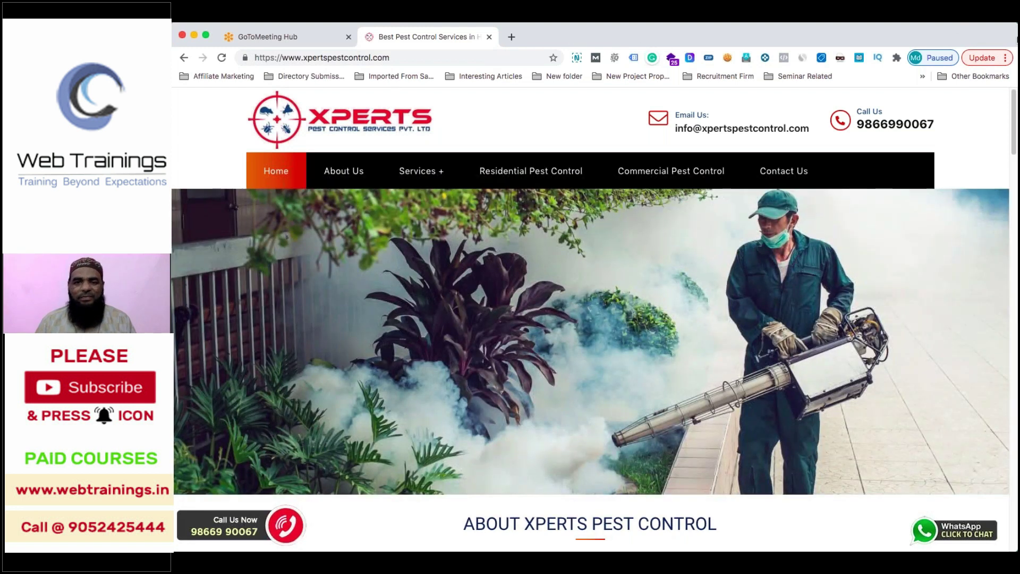
- View the pest control website's Services page and return to its home page
left_click(431, 179)
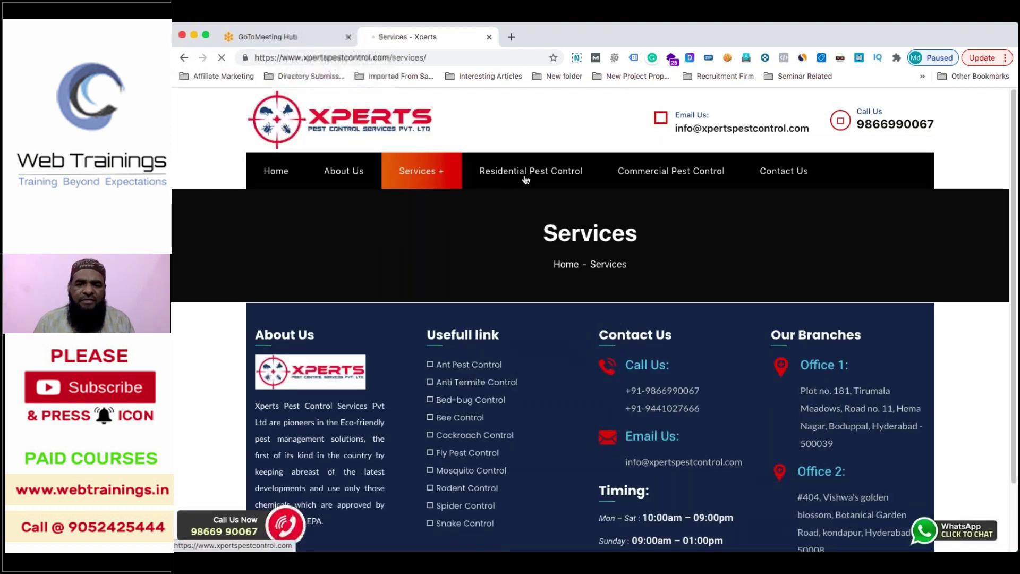
key("super+bracketleft")
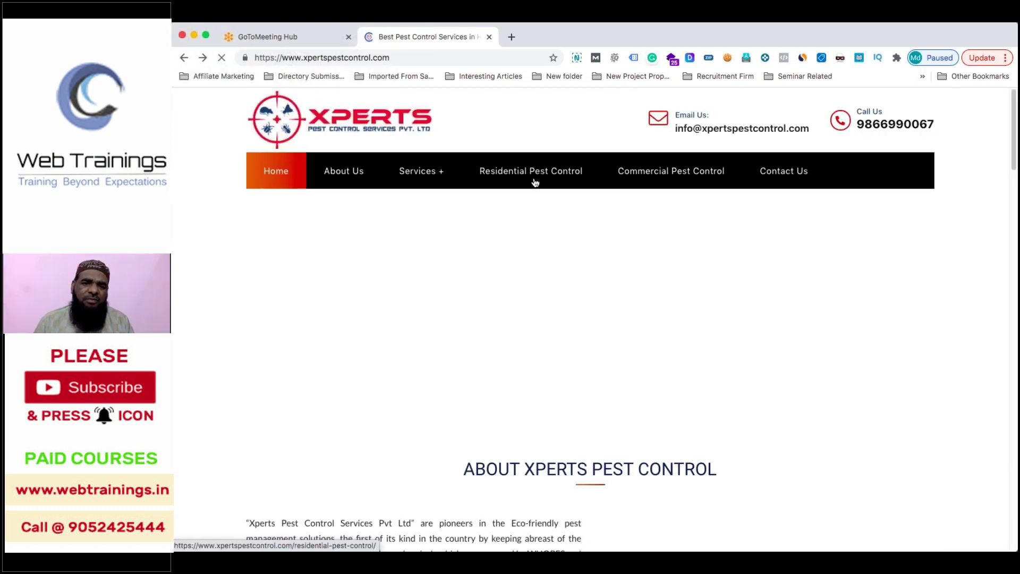
left_click(676, 173)
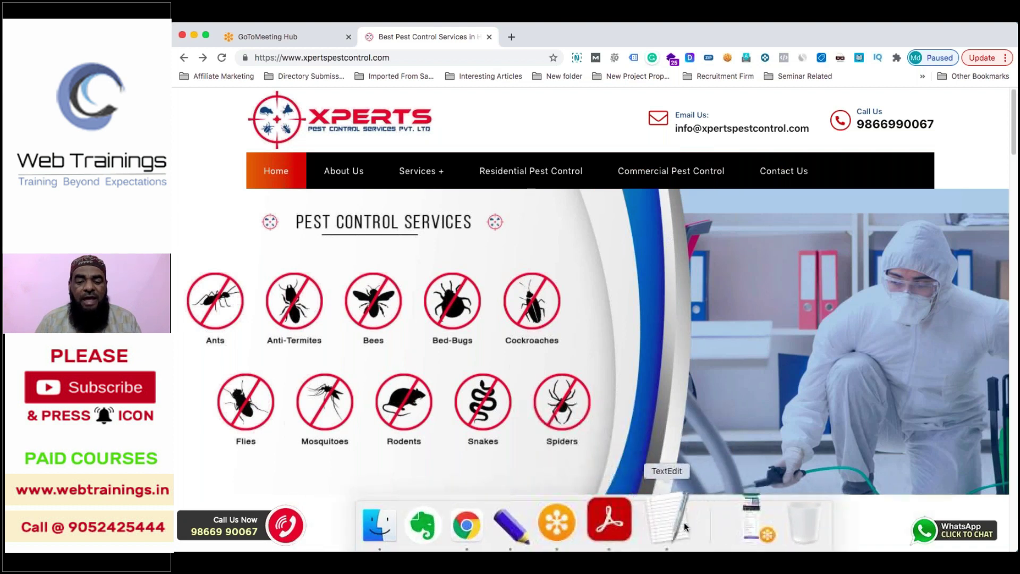
- Switch to TextEdit and replace the existing query notes with the heading "XPerts Pest Control"
left_click(675, 524)
left_click(338, 171)
left_click_drag(338, 171, 171, 90)
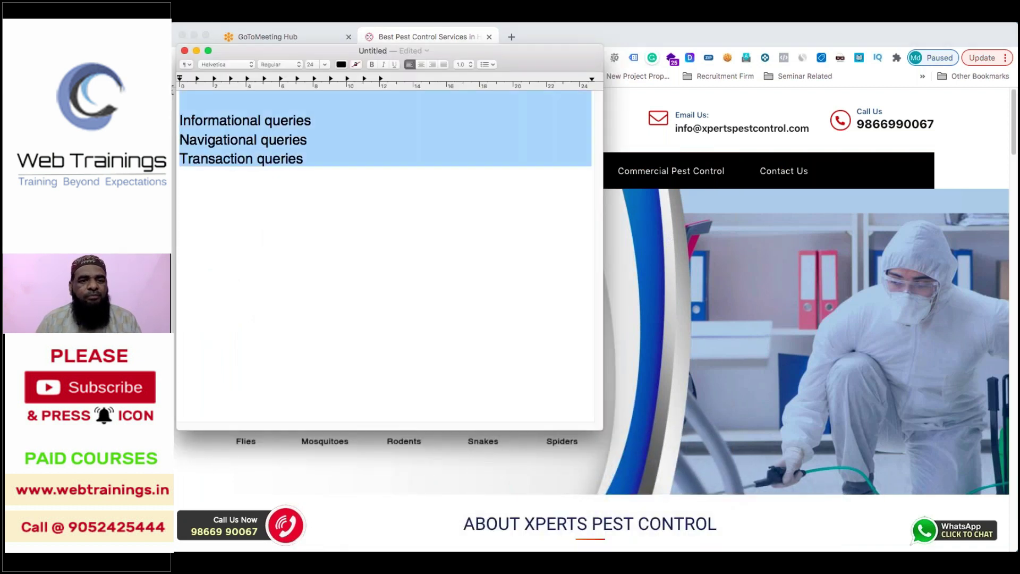
key("BackSpace")
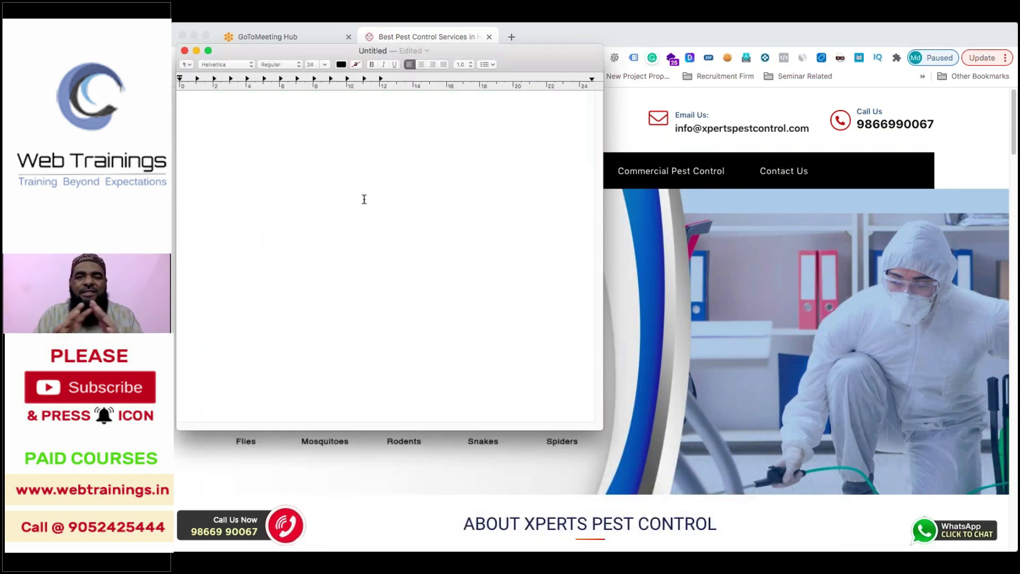
type("XPerts P")
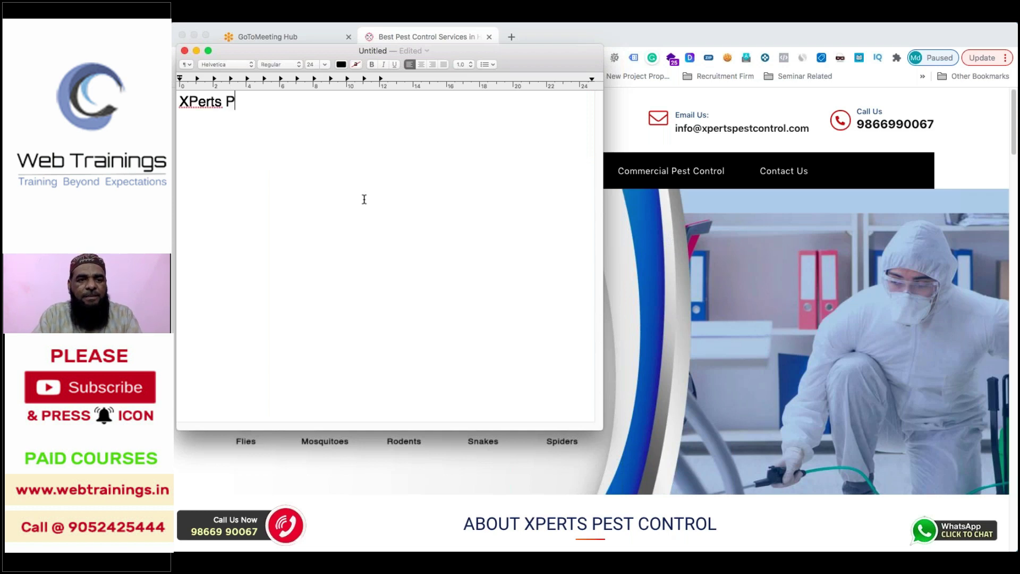
type("est Control")
key("Return")
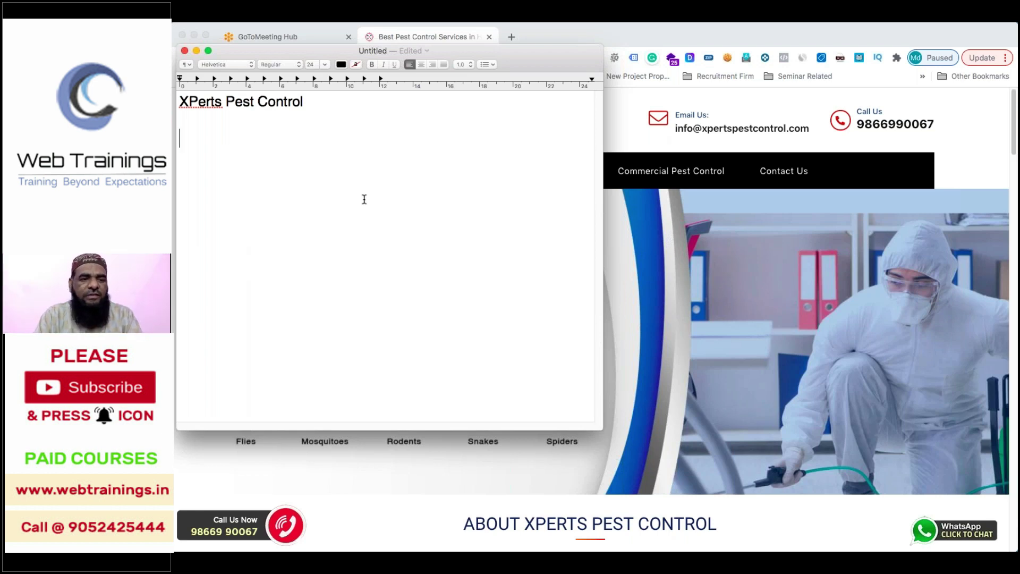
- Add the headings "Residential Pest Control" and "Commercial Pest Control" below the title, leaving blank lines between them
type("Resid")
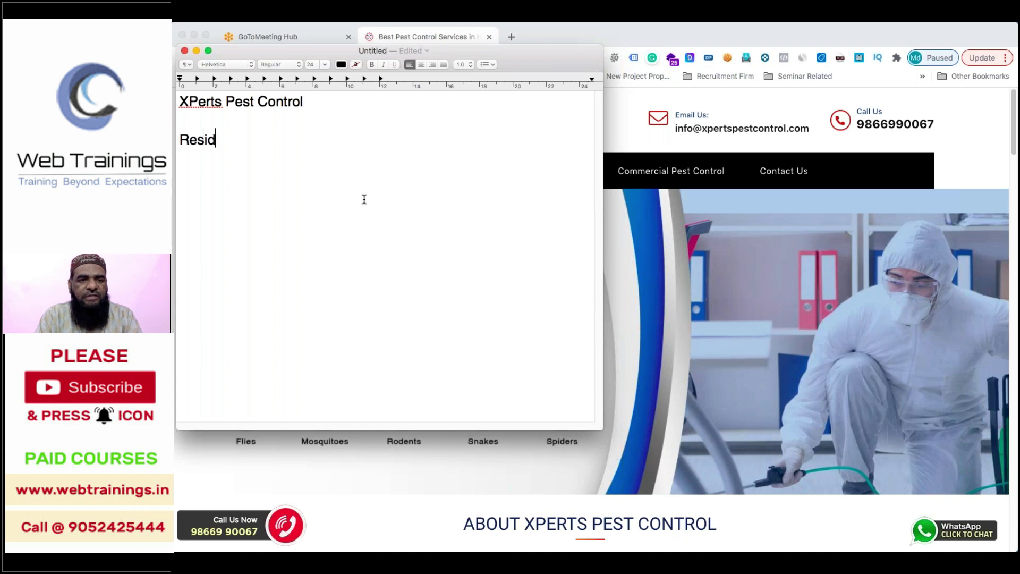
type("ential Pest ")
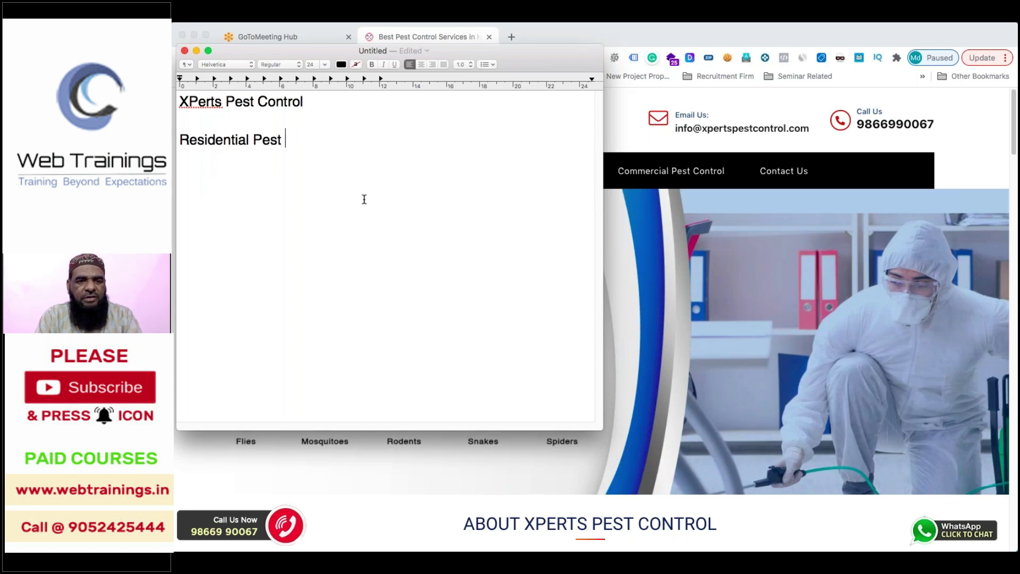
type("Control")
key("Return")
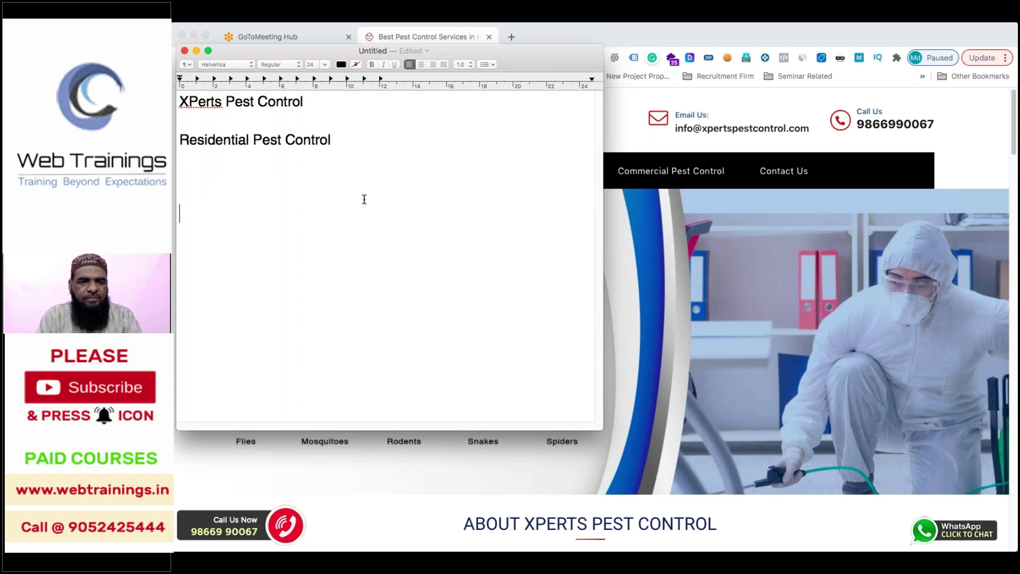
type("Commerci")
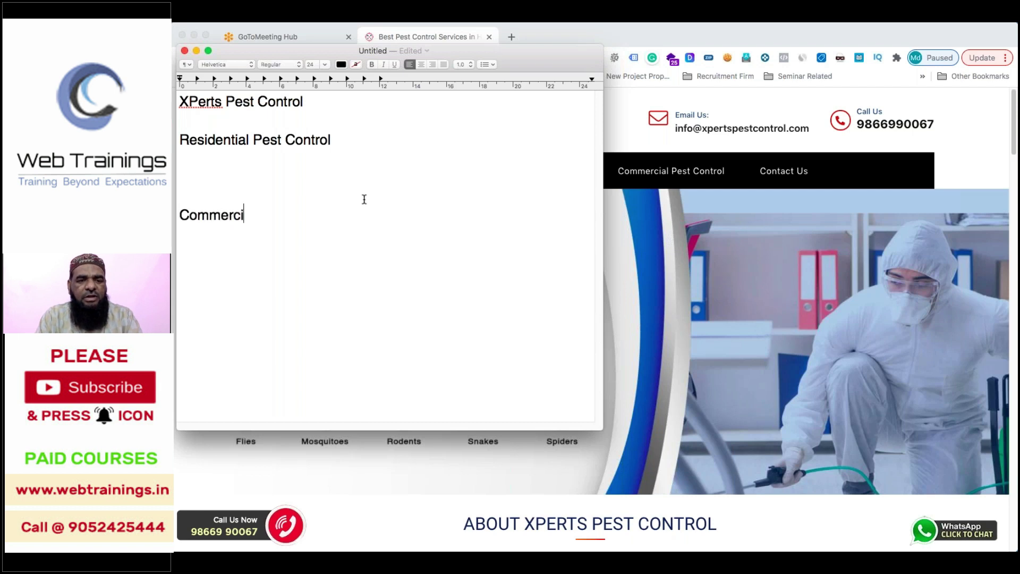
type("al Pest Cot")
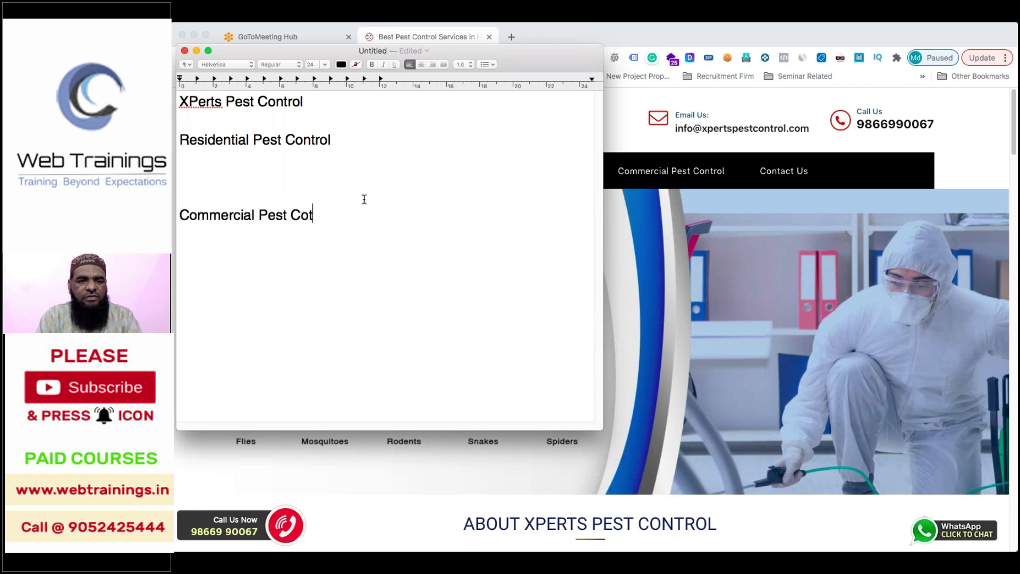
key("BackSpace")
type("ntrol")
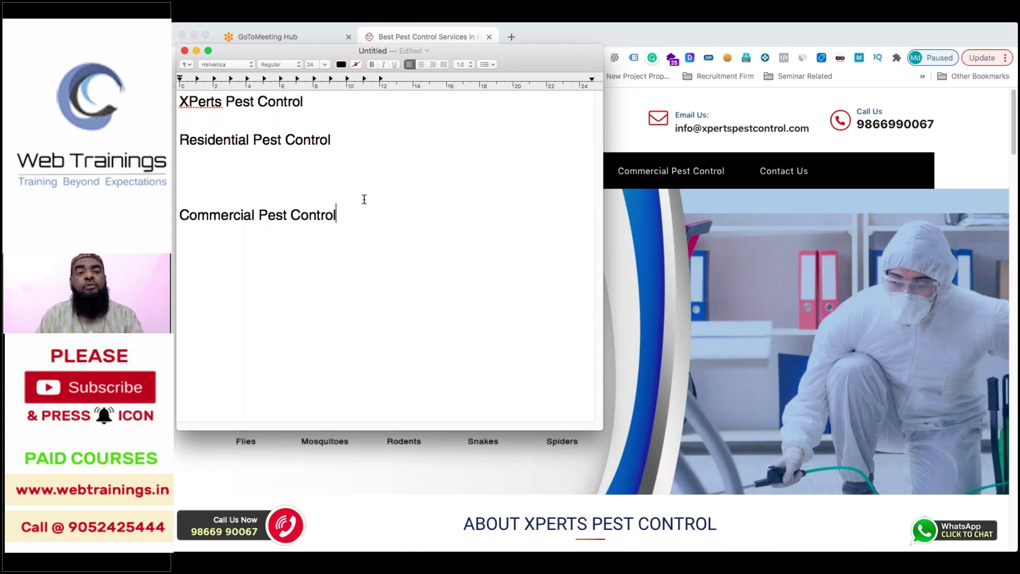
key("Up")
key("Up")
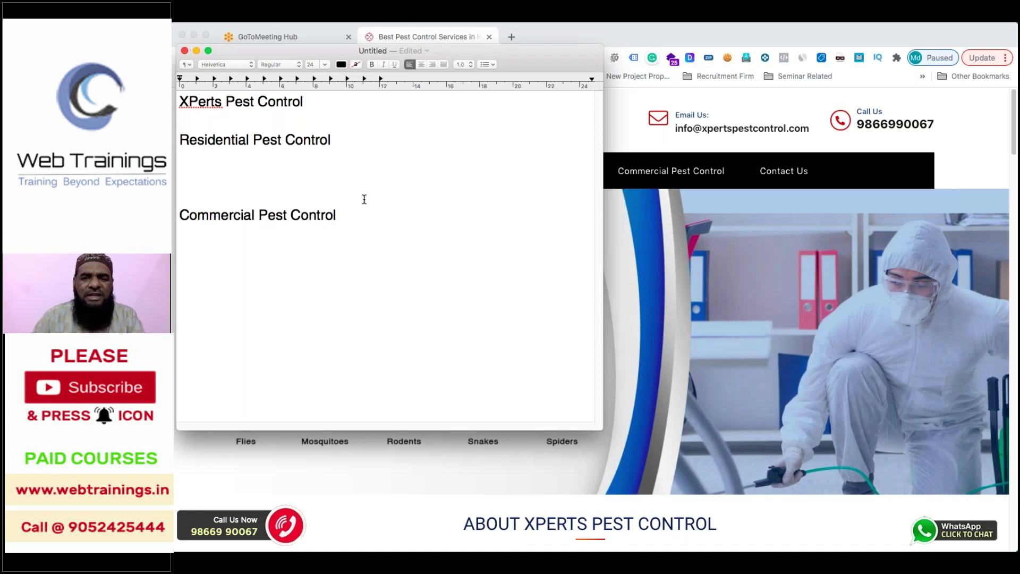
- Switch to Chrome and review the pest services offered on the Xperts website
left_click(621, 122)
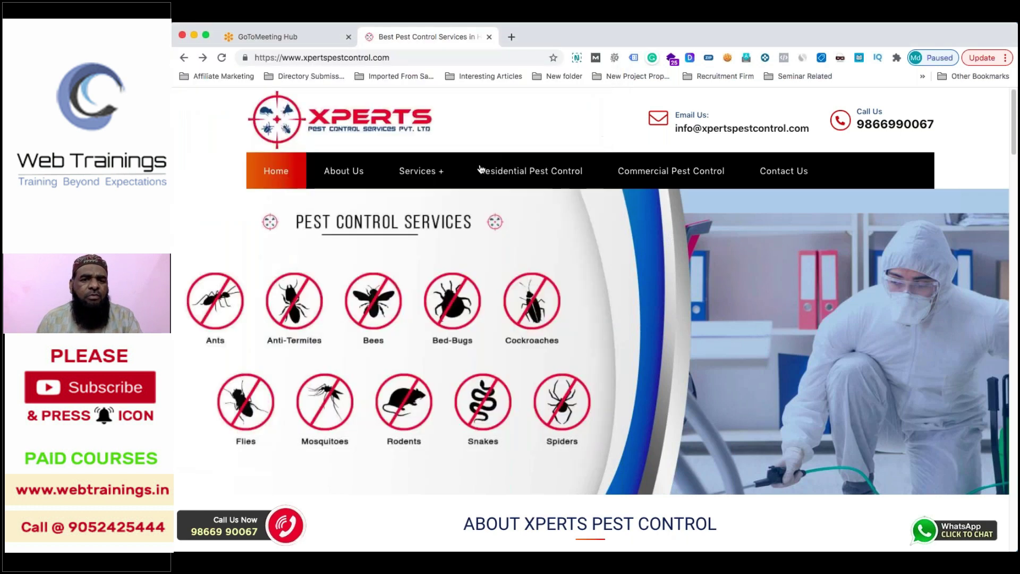
mouse_move(433, 174)
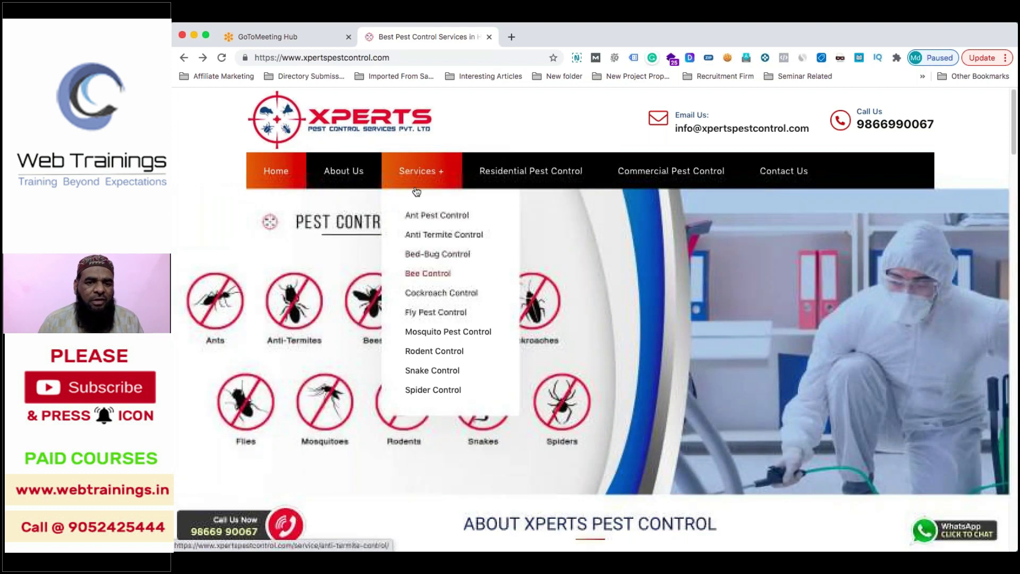
mouse_move(533, 523)
- Switch to TextEdit and list "> Termite" and "> Rodent" on separate lines under Residential Pest Control
left_click(677, 511)
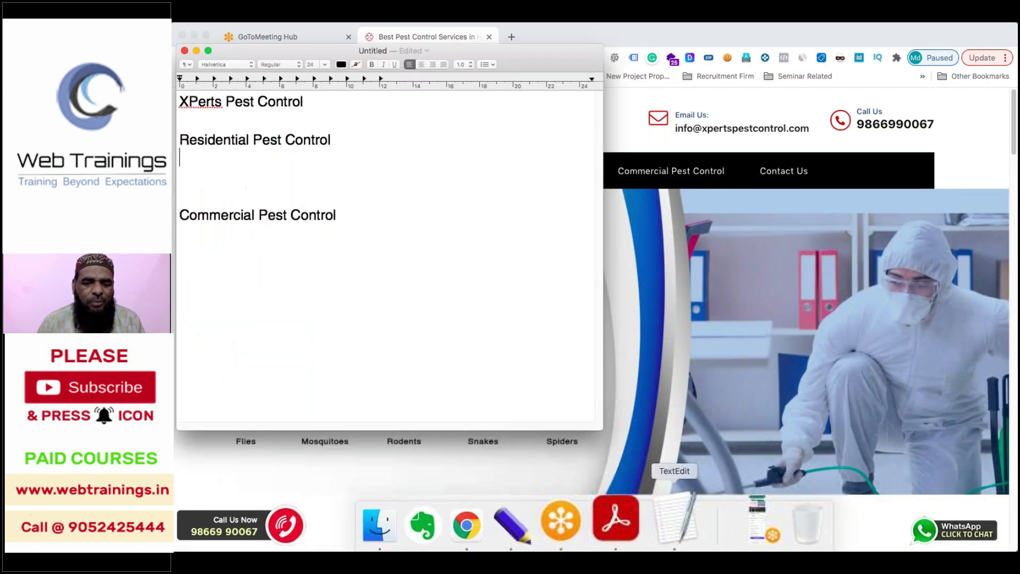
key("Return")
type("> ")
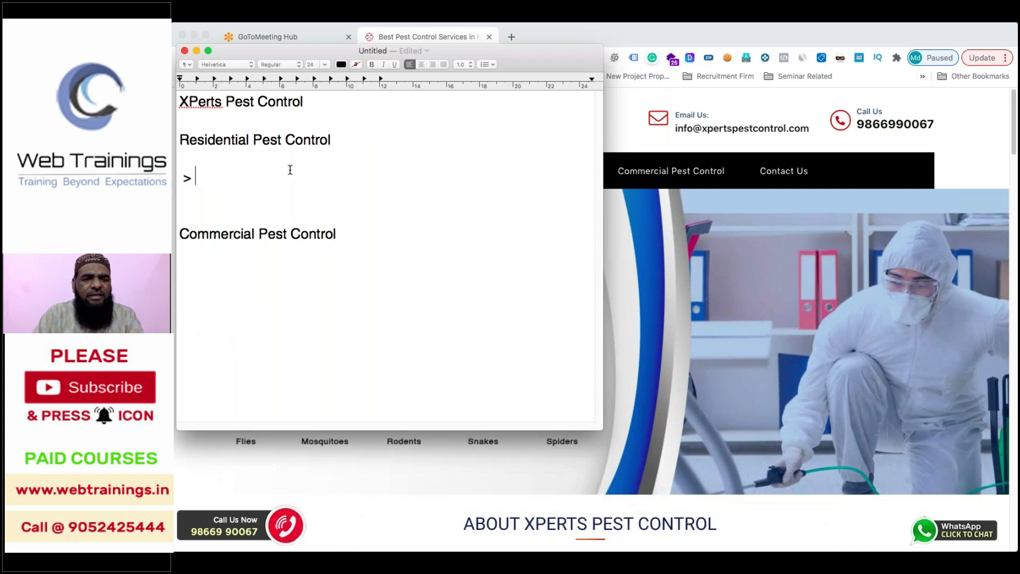
type("Termite")
key("Return")
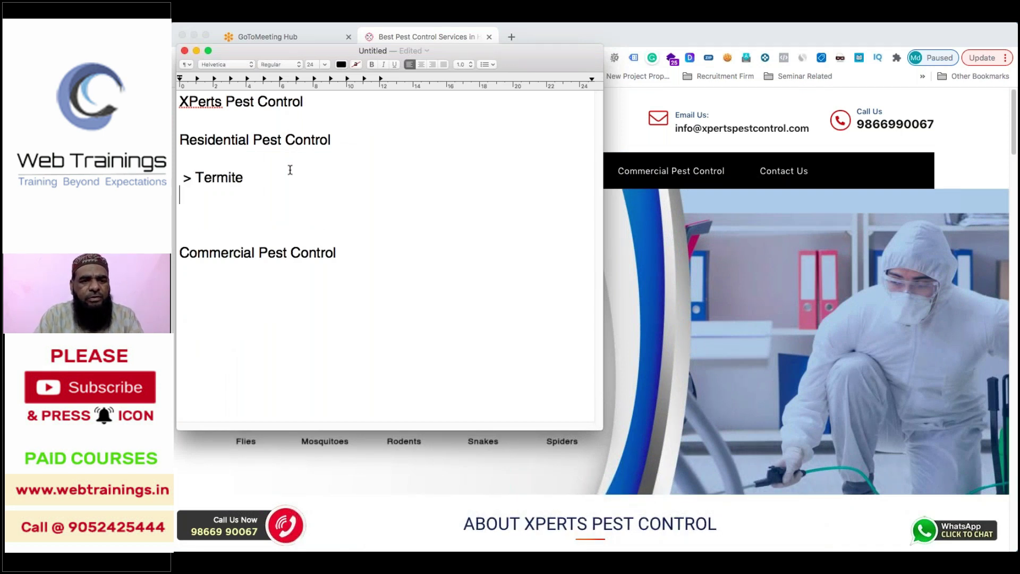
type(">")
key("BackSpace")
key("BackSpace")
type("> ")
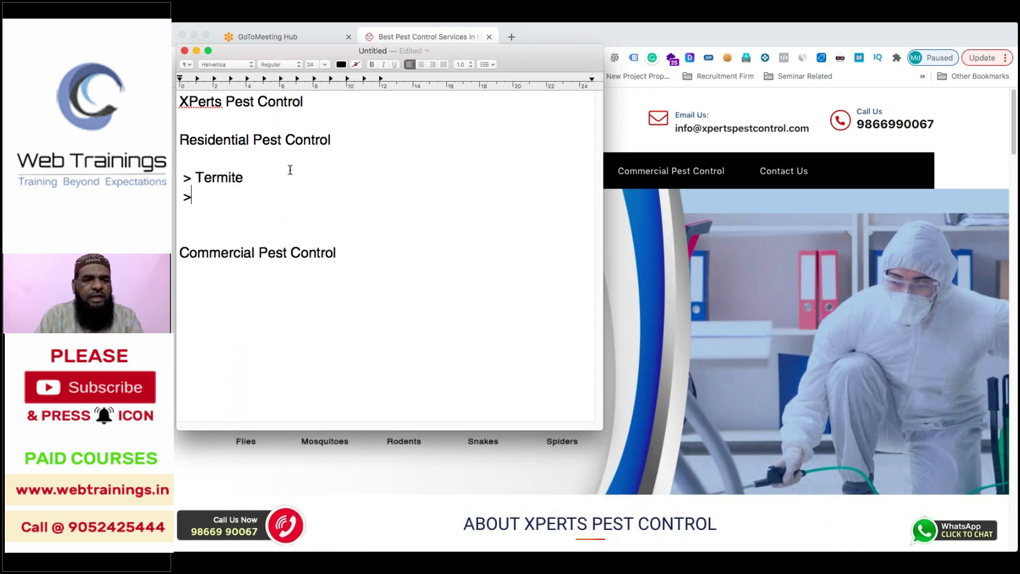
type("Rodent")
key("Return")
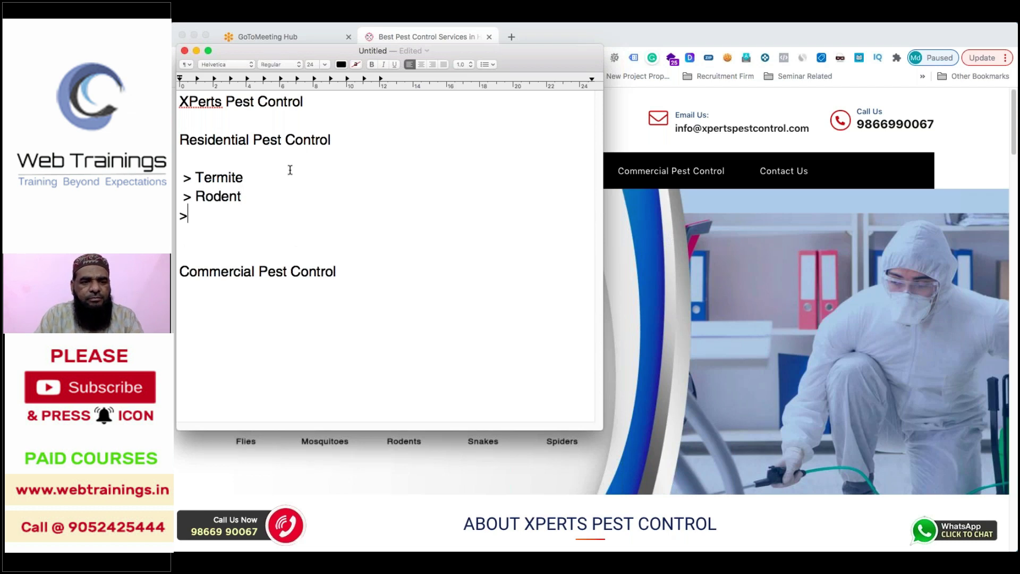
- Check the website's service list again and add "> Bed Bugs" and "> Coackroach" to the residential list in TextEdit
type(">")
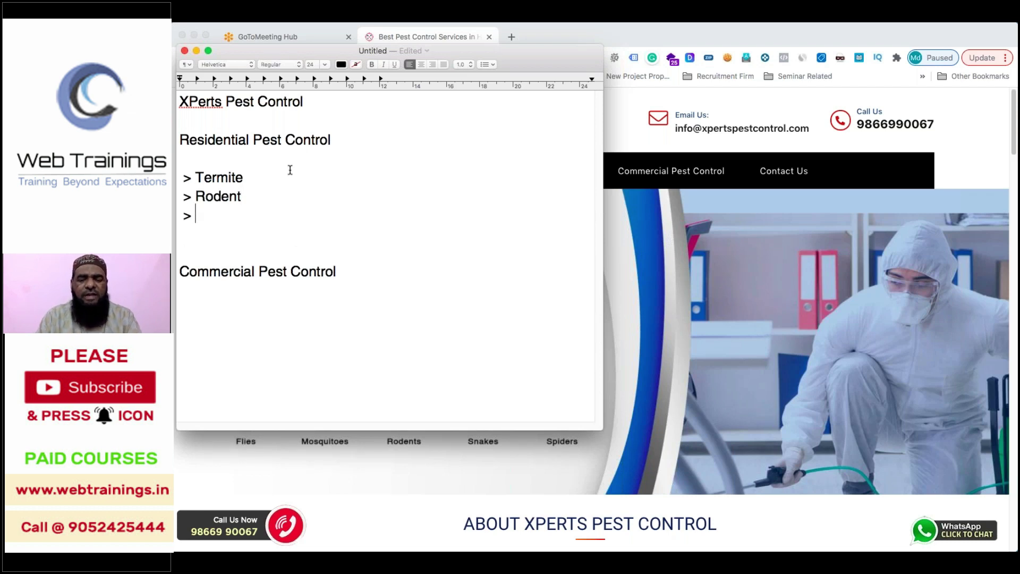
key("super+Tab")
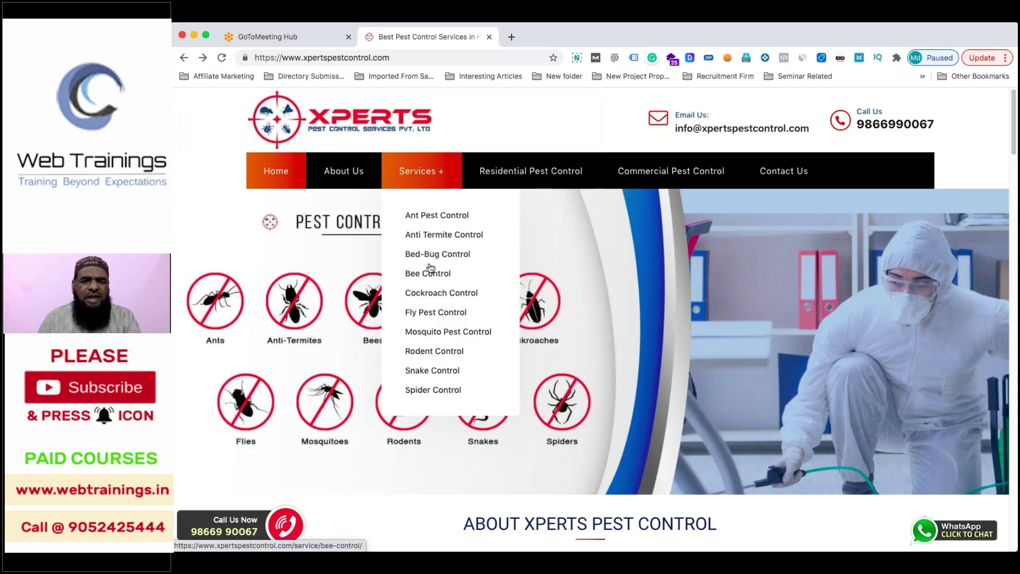
key("super+Tab")
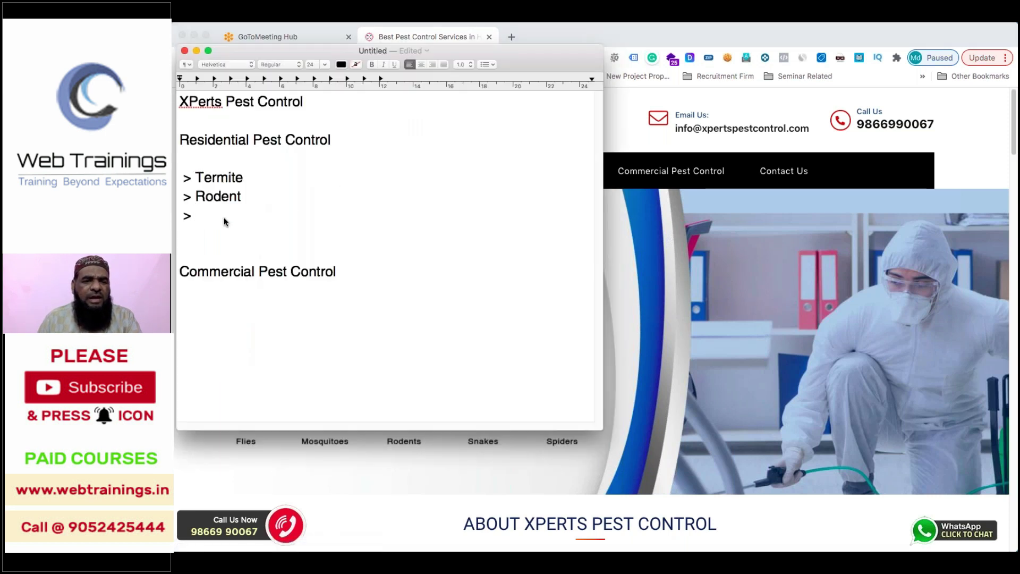
type("Bed Bugs")
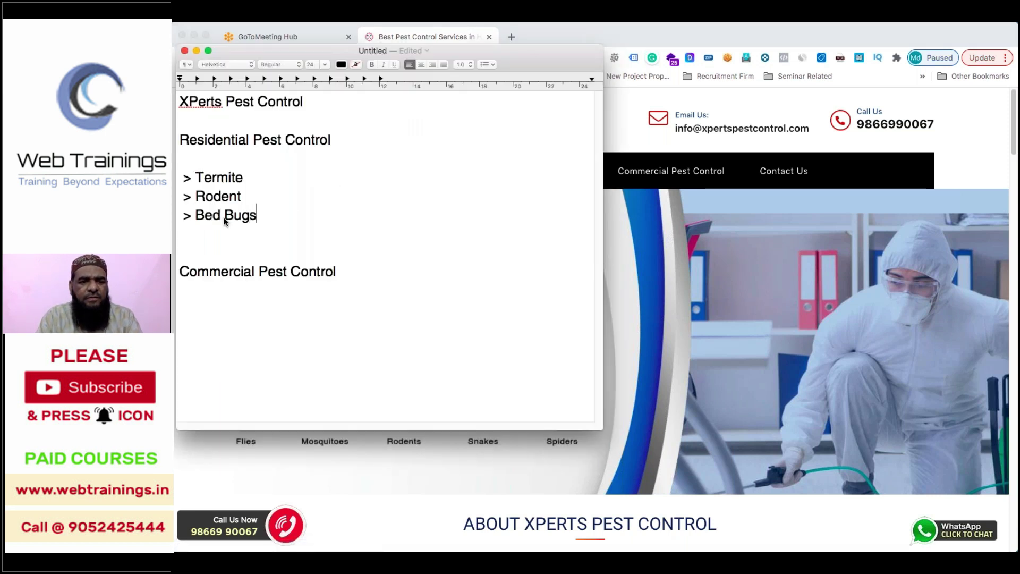
key("Return")
type("> Coa")
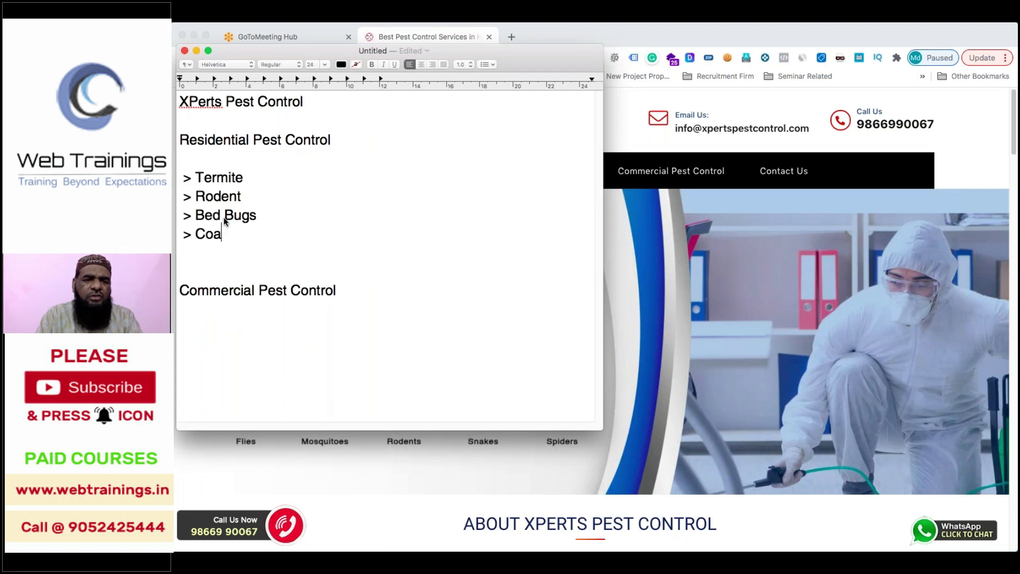
type("ckr")
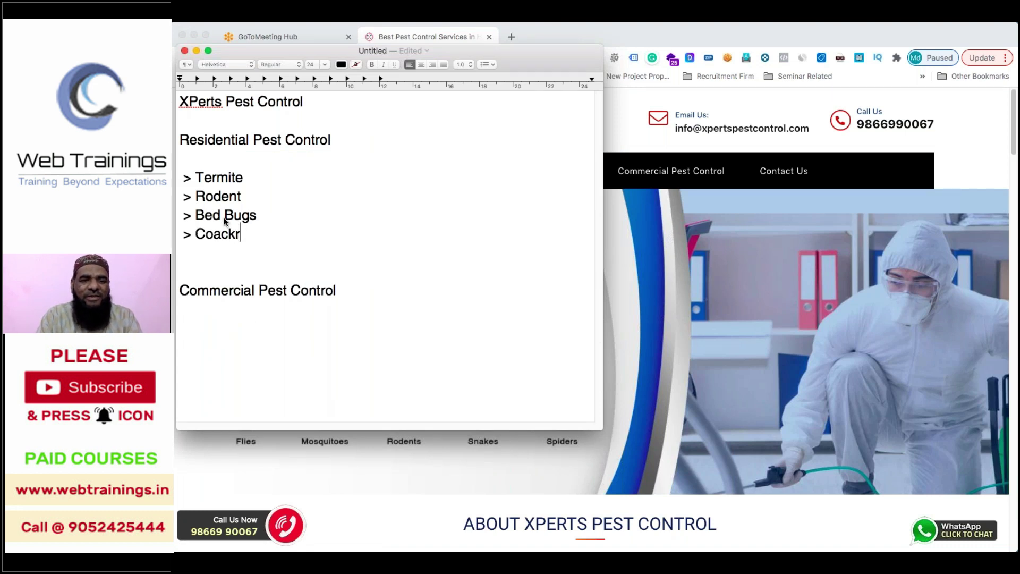
type("oach")
- Add "> Mosquito" to the residential list and leave one blank line before the Commercial Pest Control heading
key("Return")
type("> ")
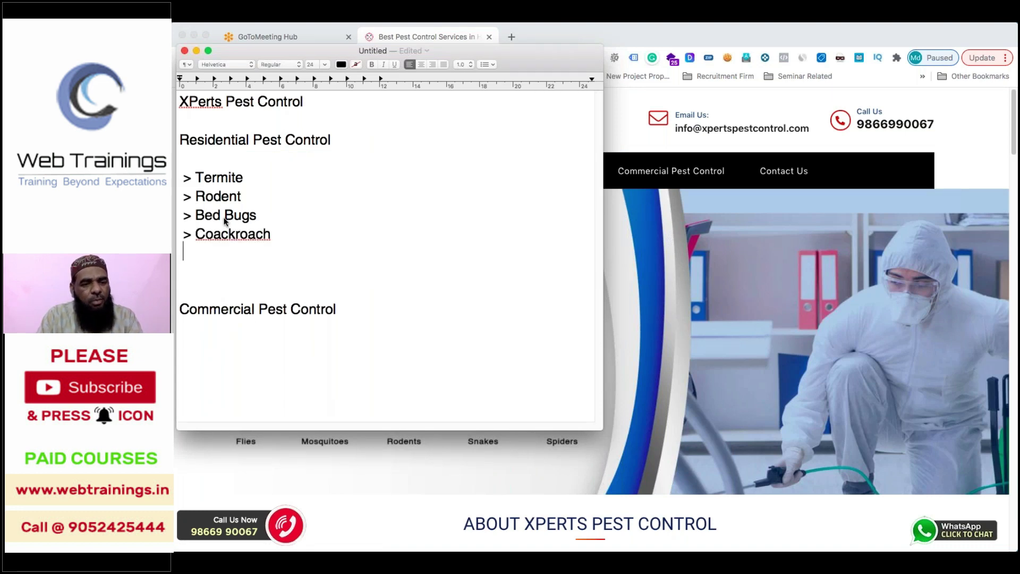
type("Mosquito")
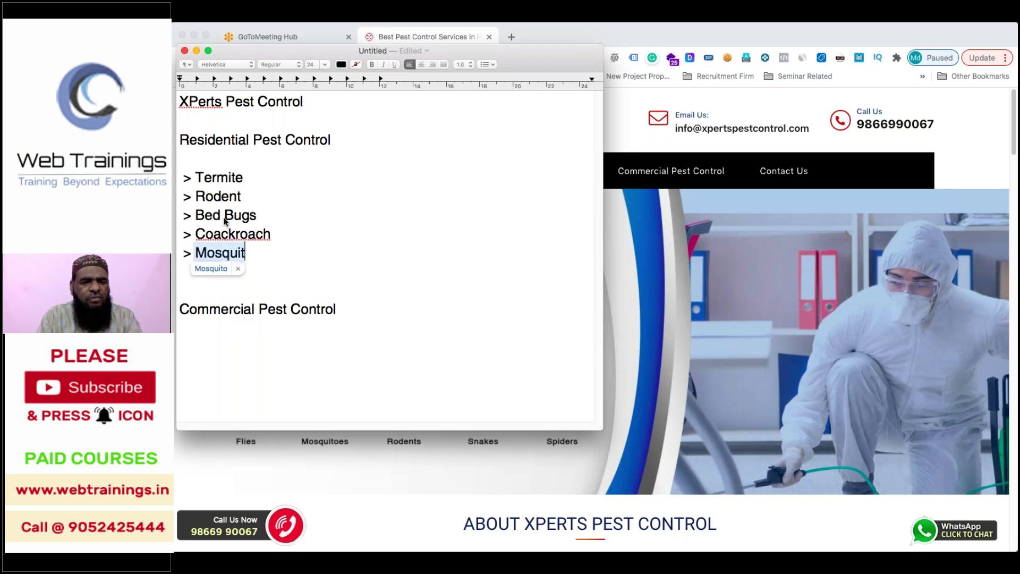
key("Return")
key("Return")
key("BackSpace")
key("BackSpace")
key("Delete")
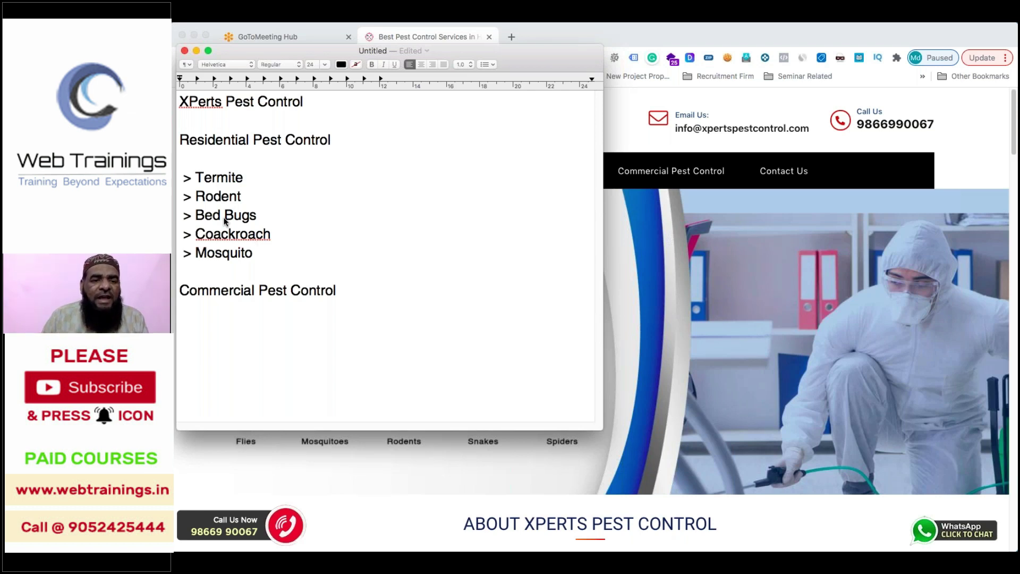
- Correct the misspelled "Coackroach" in the residential list to "Cockroach"
left_click_drag(301, 254, 175, 189)
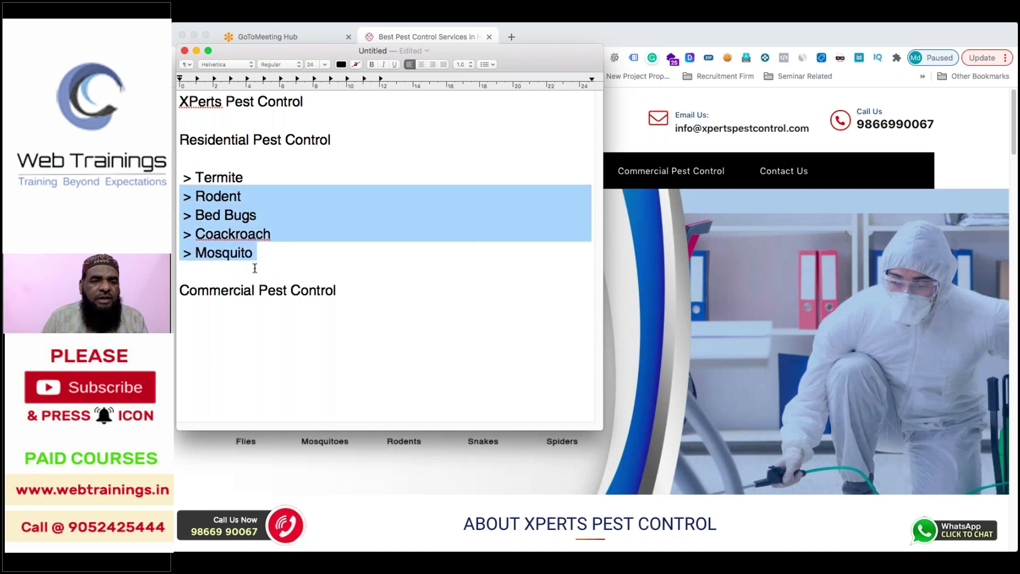
left_click(242, 234)
right_click(243, 233)
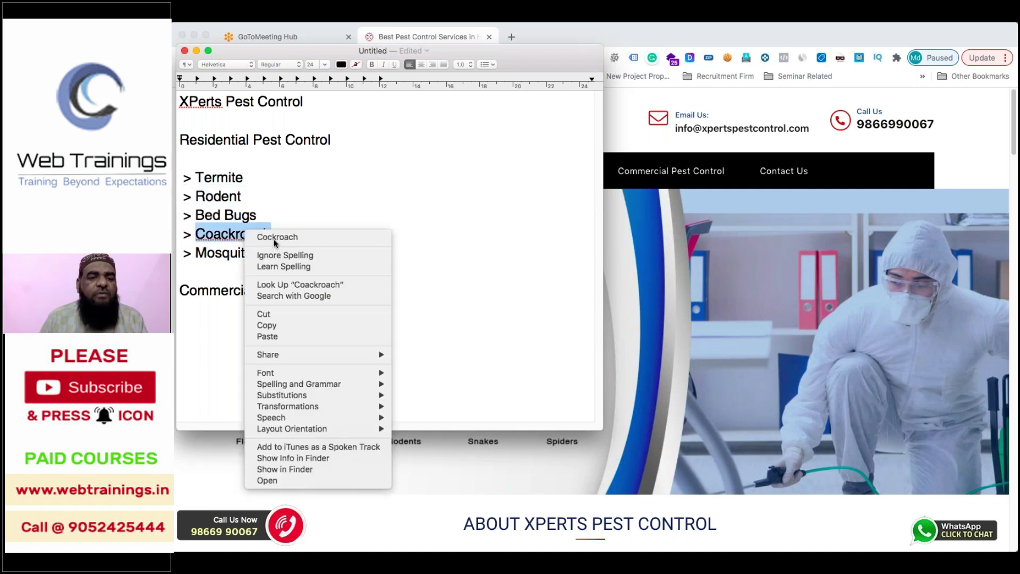
left_click(276, 237)
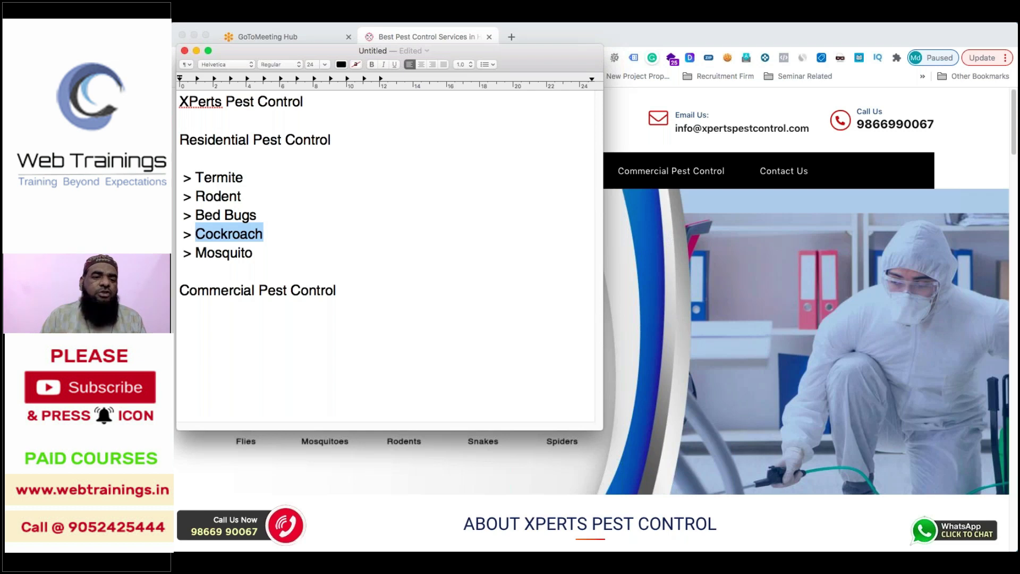
- View the Xperts website's service list in Chrome and compare it with the residential list in TextEdit
left_click(622, 119)
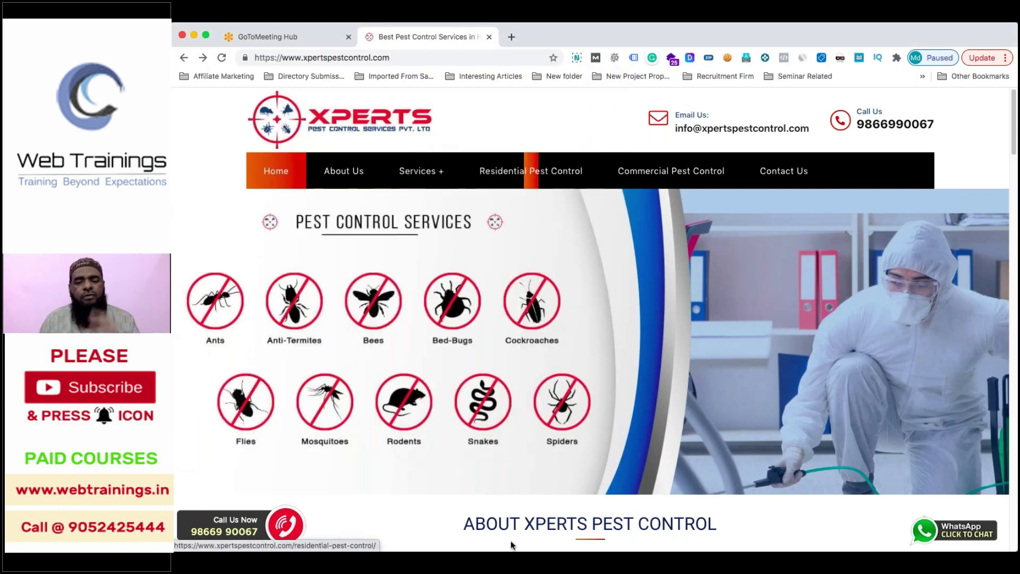
left_click(683, 519)
left_click_drag(271, 256, 183, 169)
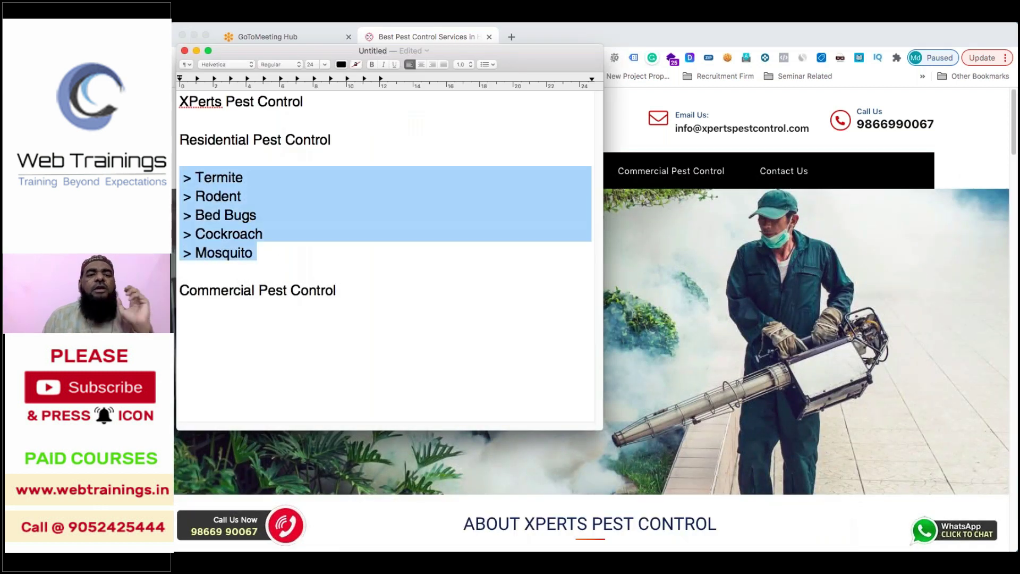
- Make the "Residential Pest Control" heading bold
left_click_drag(334, 139, 172, 139)
key("super+b")
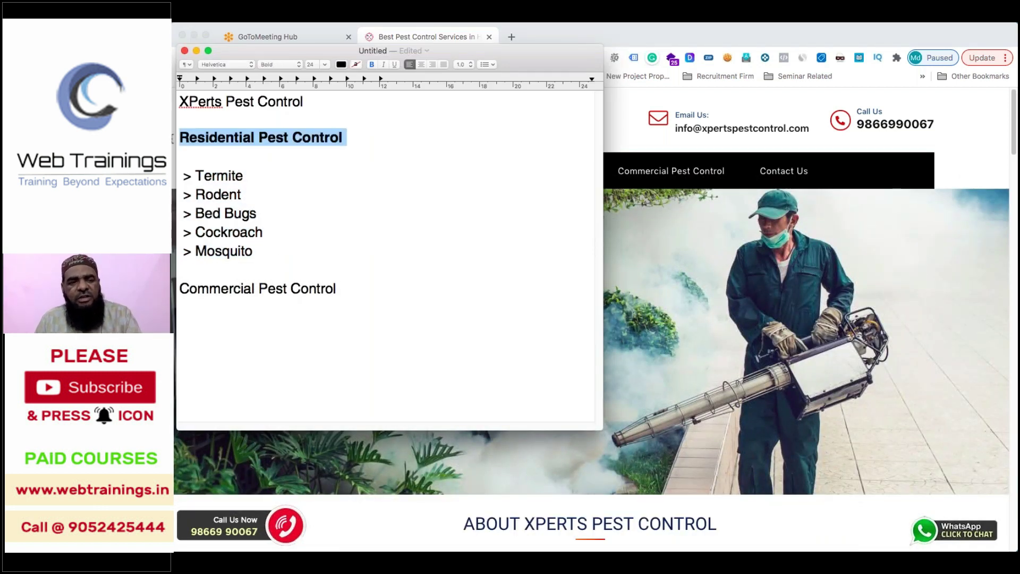
left_click(294, 213)
left_click_drag(259, 252, 177, 149)
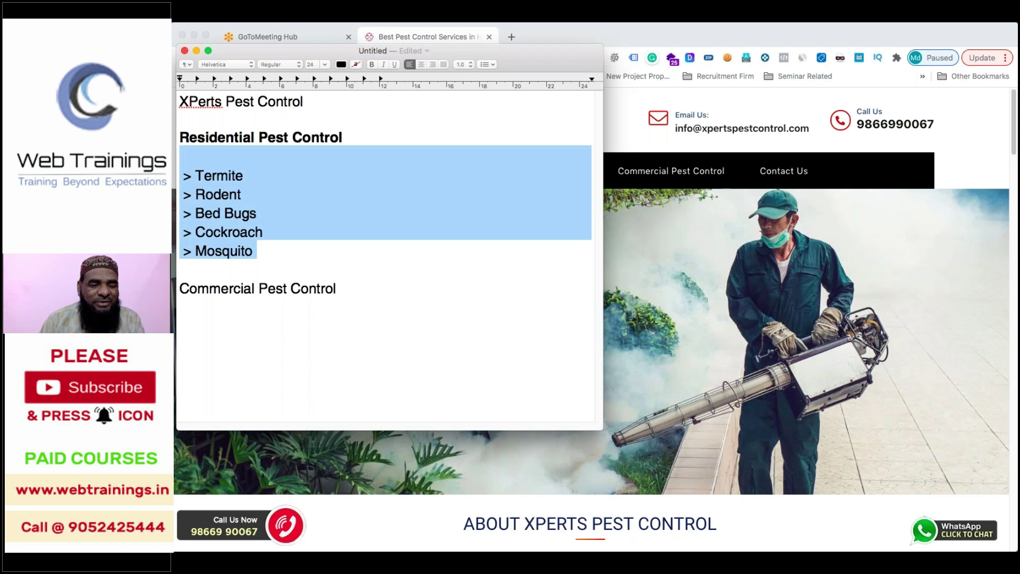
- Start a list below the Commercial Pest Control heading with an indented ">" marker, leaving one blank line in between
left_click(373, 287)
key("Return")
key("Return")
type(">")
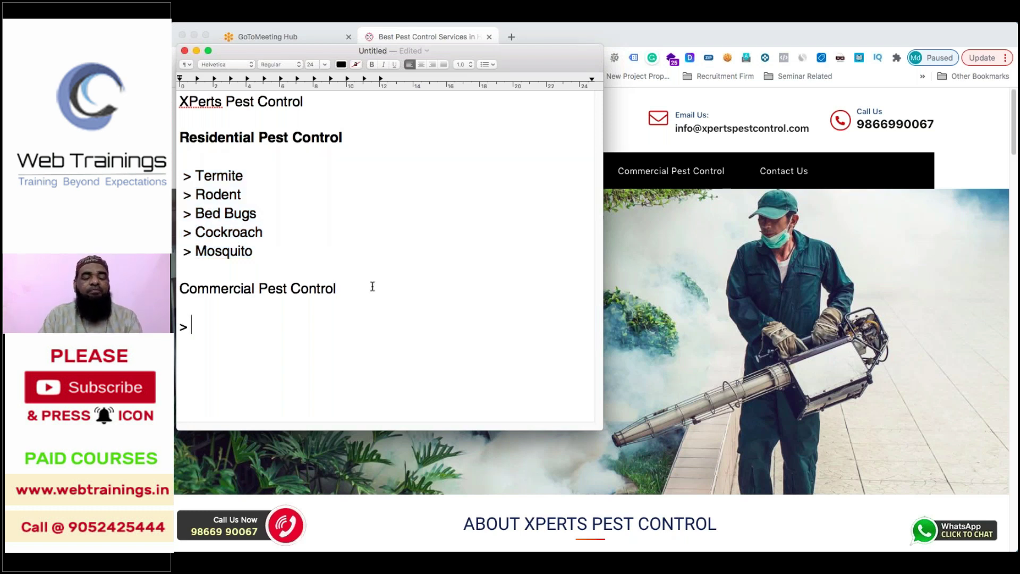
key("BackSpace")
type(">")
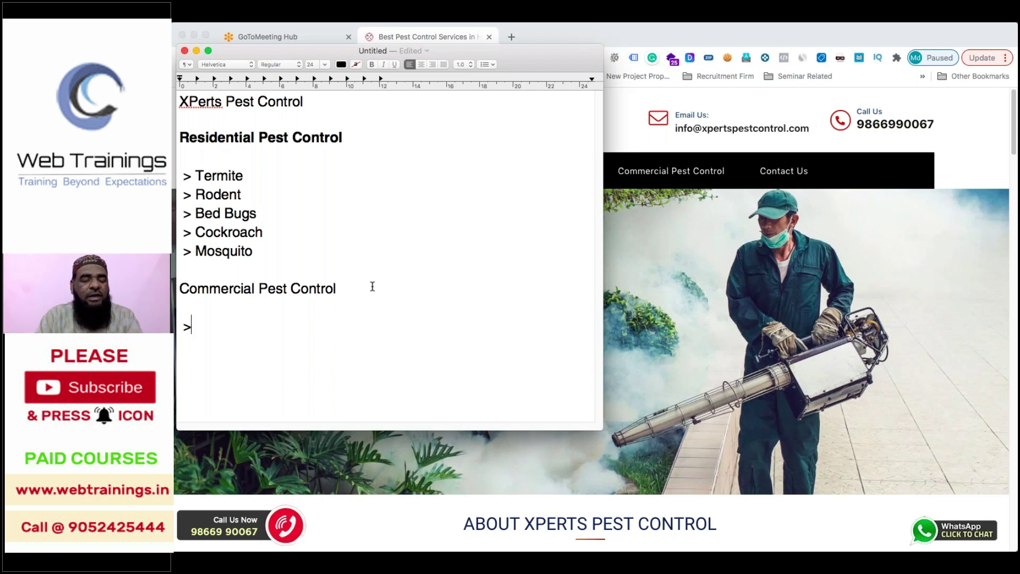
- Enter "Pharma" as the first item in the commercial list and start a new line
type("Phra")
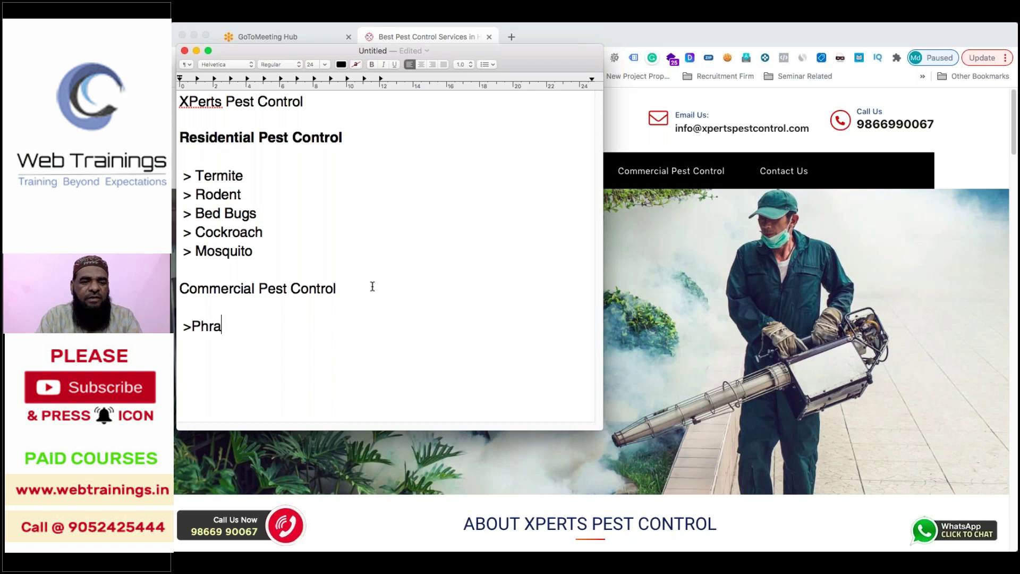
key("BackSpace")
key("BackSpace")
type("amr")
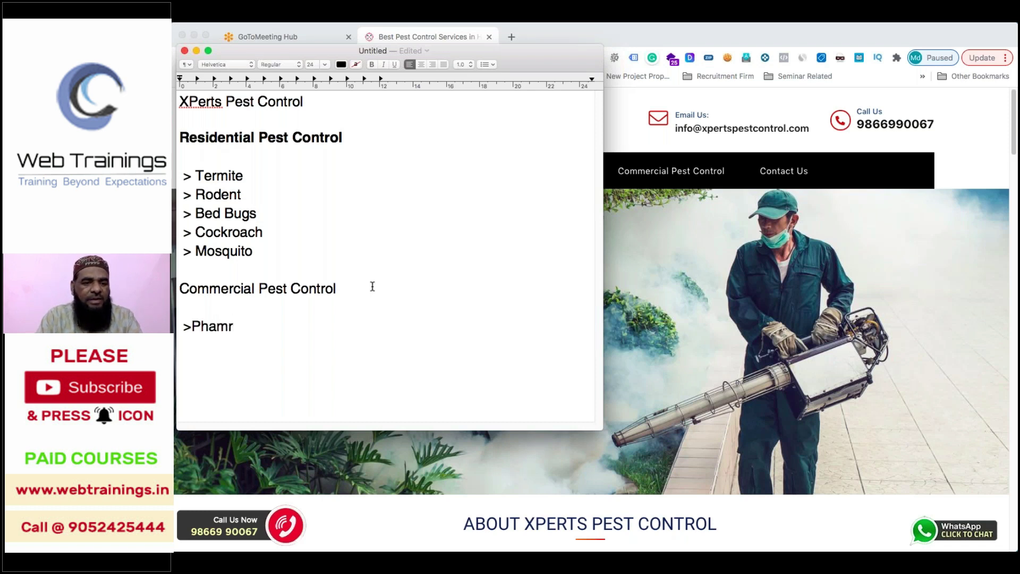
key("BackSpace")
type("a ")
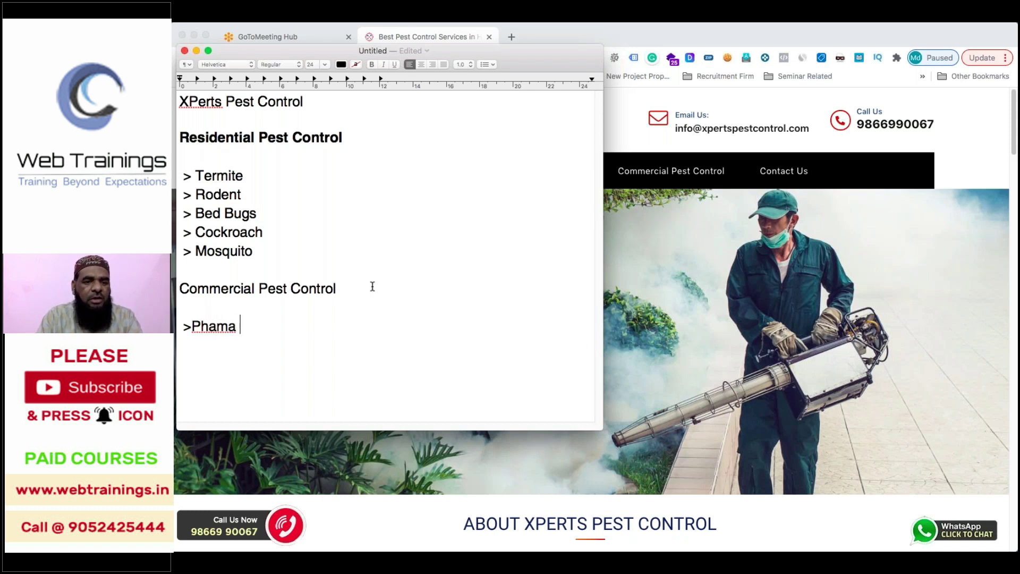
type("Pes")
key("BackSpace")
key("BackSpace")
key("BackSpace")
key("BackSpace")
key("BackSpace")
key("BackSpace")
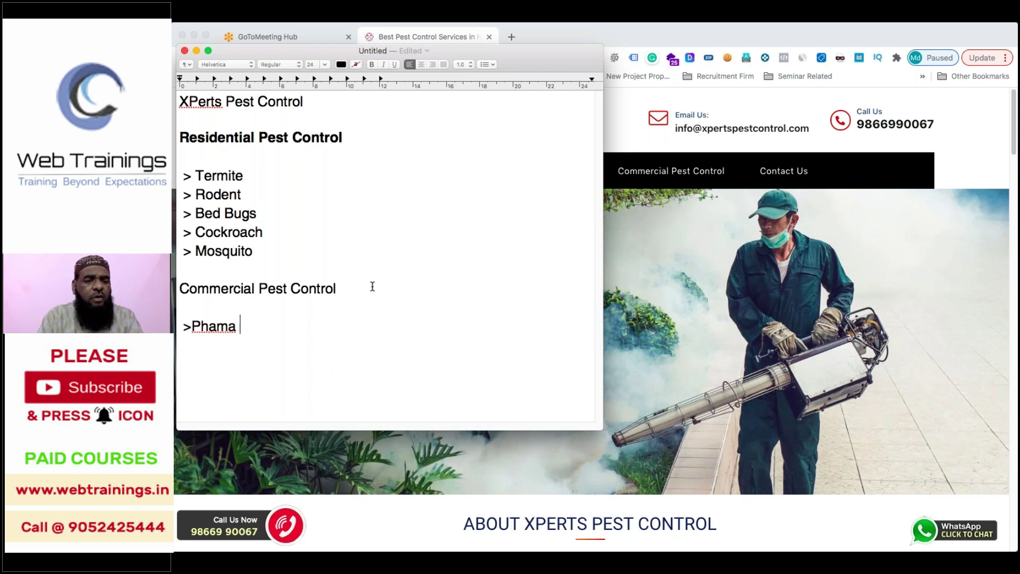
type("rma")
key("Return")
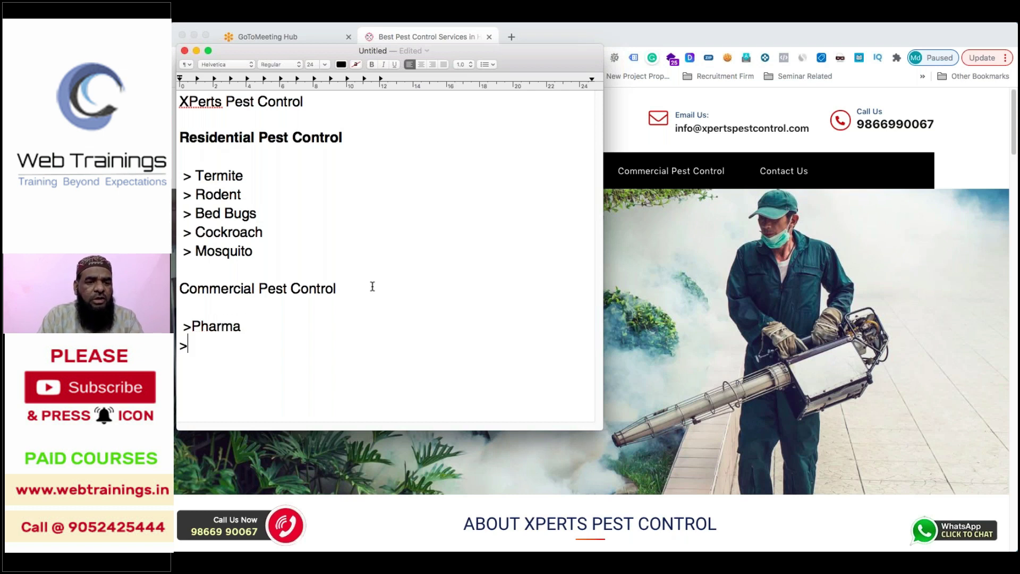
- Insert a space between ">" and "Pharma" and remove the stray ">" from the line below
key("Up")
key("Right")
key("Down")
key("BackSpace")
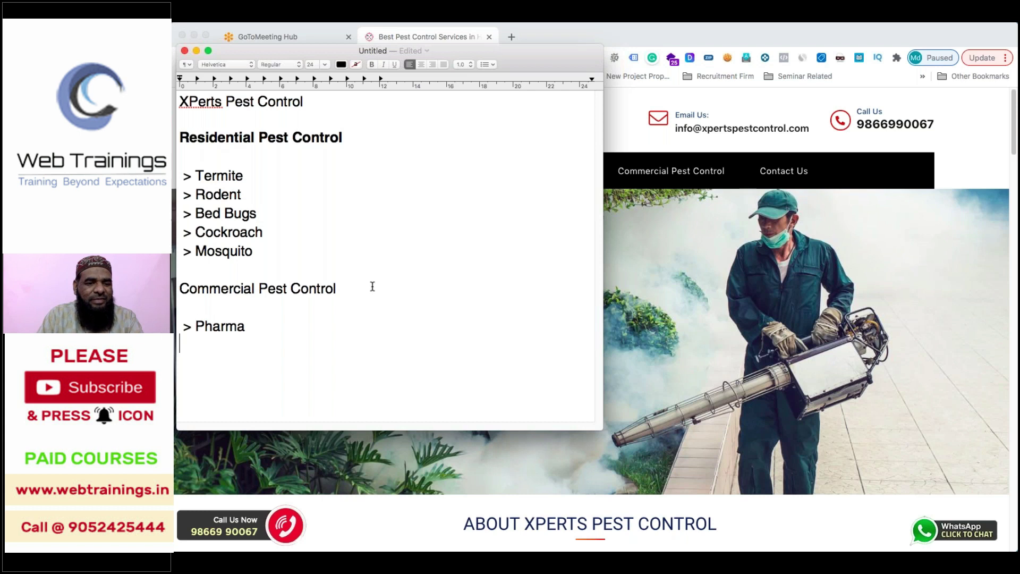
- Add "> Food Industry" as the second item in the commercial list
type("> Resturan")
key("BackSpace")
key("BackSpace")
key("BackSpace")
key("BackSpace")
key("BackSpace")
key("BackSpace")
key("BackSpace")
key("BackSpace")
type("Food Ind")
type("ry")
key("Return")
- Add "> Constructions" as the third item in the commercial list
type("> Col")
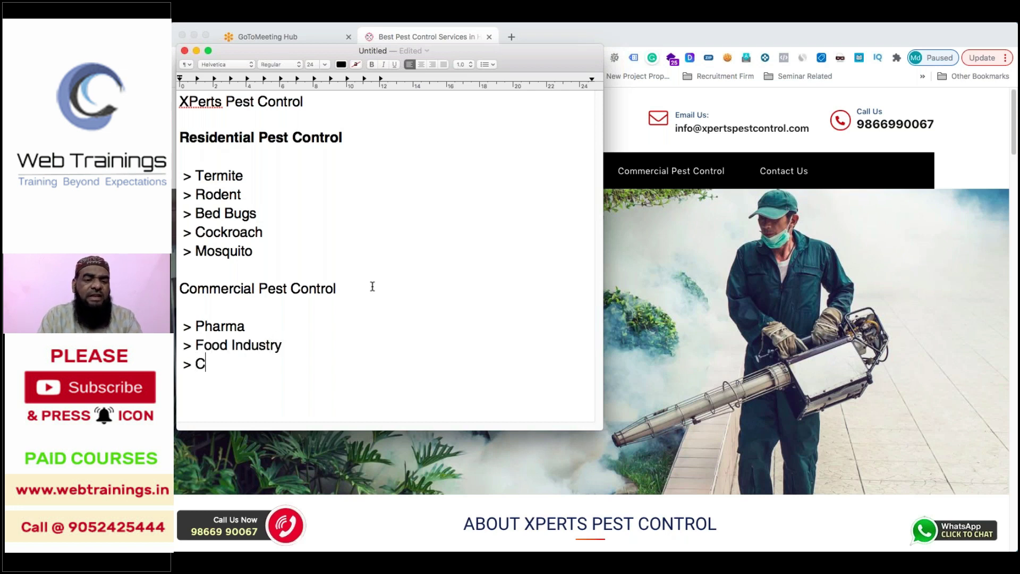
key("BackSpace")
type("nsr")
key("BackSpace")
type("truct")
key("BackSpace")
type("tions")
key("Return")
type(">")
key("BackSpace")
type(">")
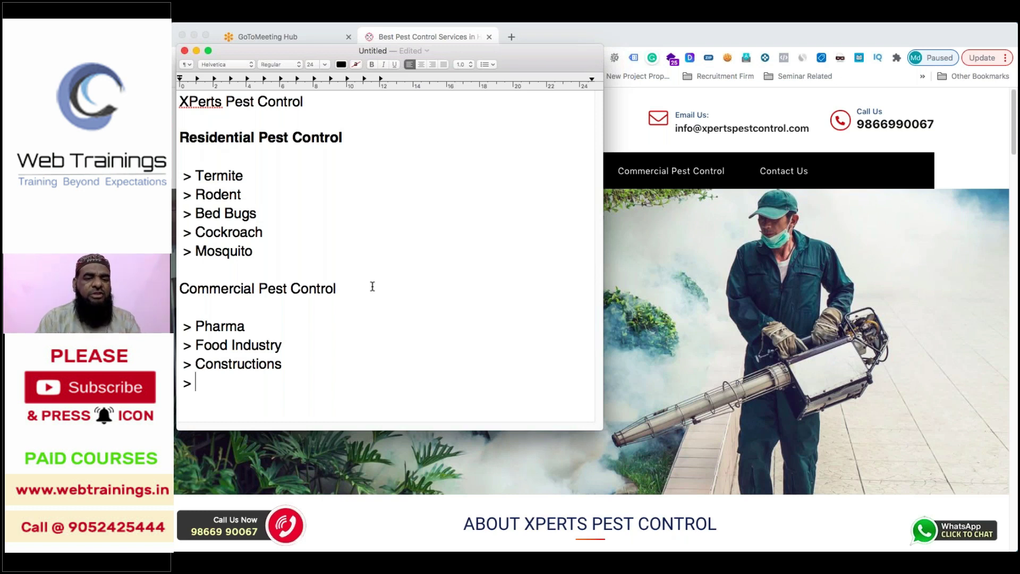
key("BackSpace")
key("BackSpace")
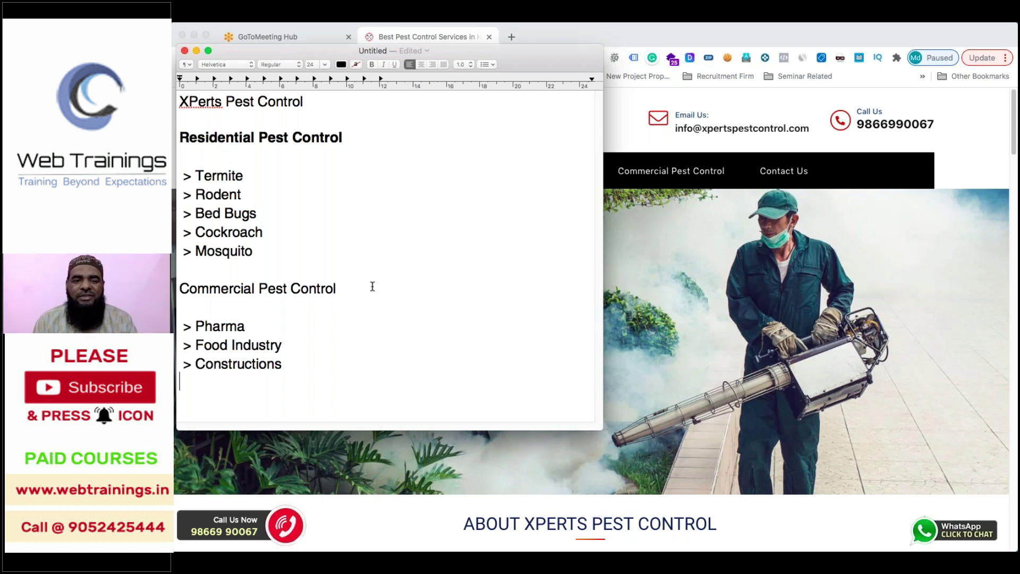
- Make the "Commercial Pest Control" heading bold
triple_click(352, 287)
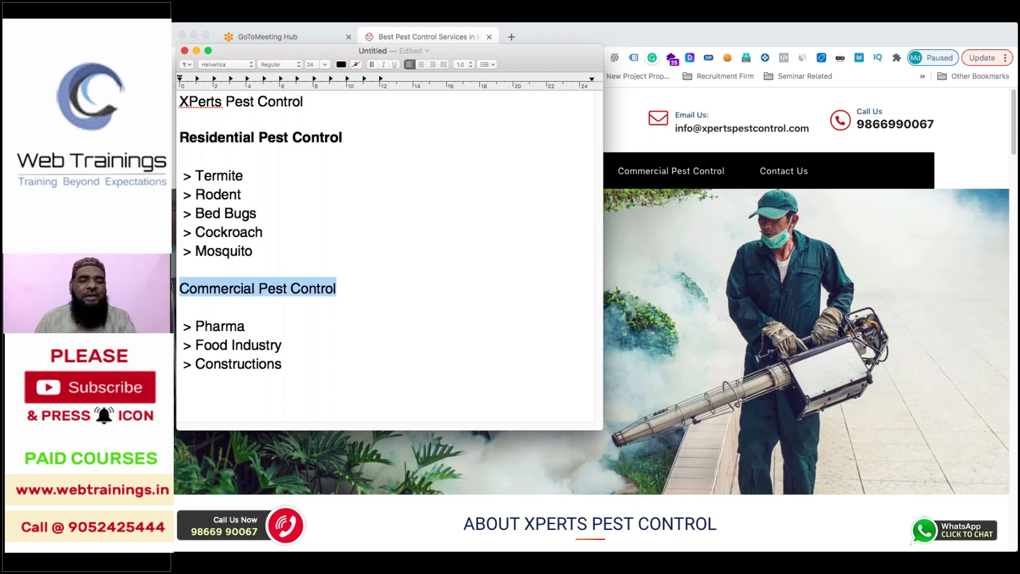
key("super+b")
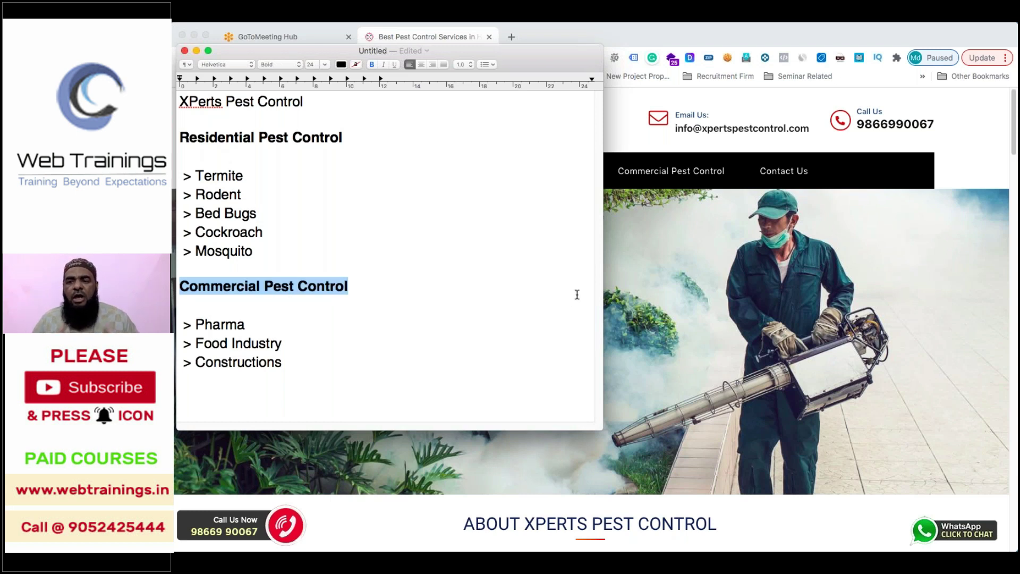
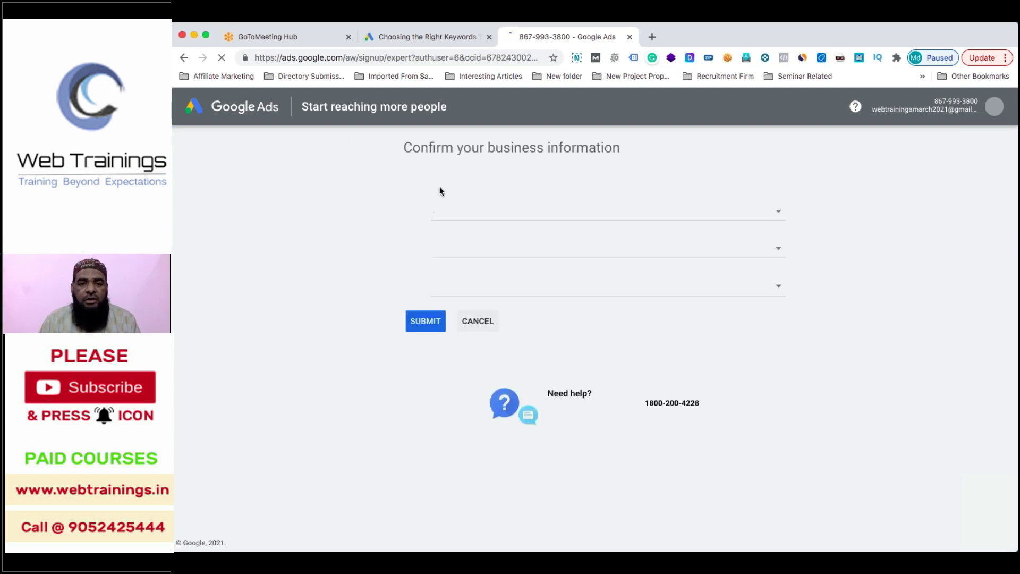
- Submit the business information in Google Ads and open Discover new keywords in Keyword Planner
left_click(432, 322)
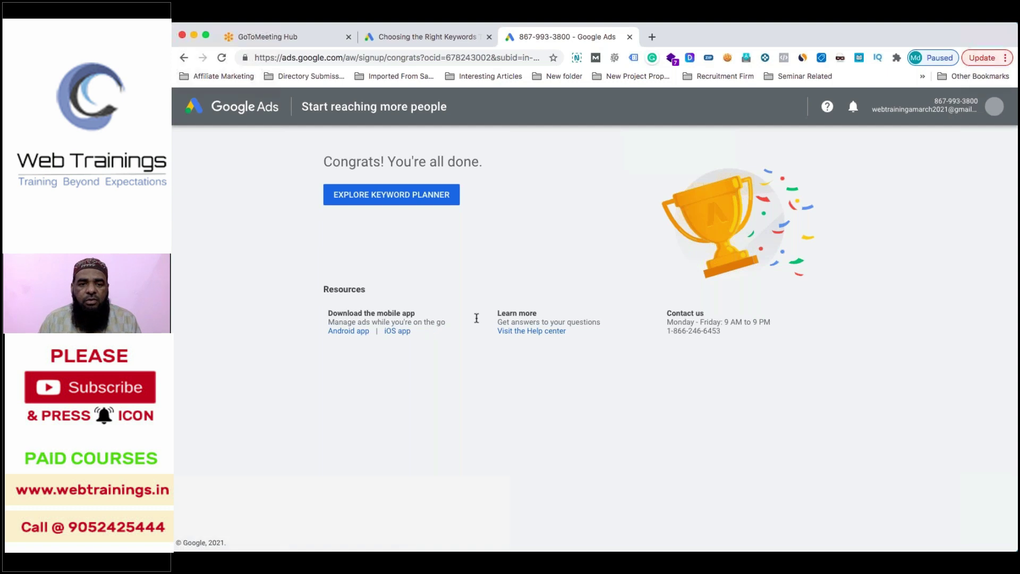
left_click(379, 198)
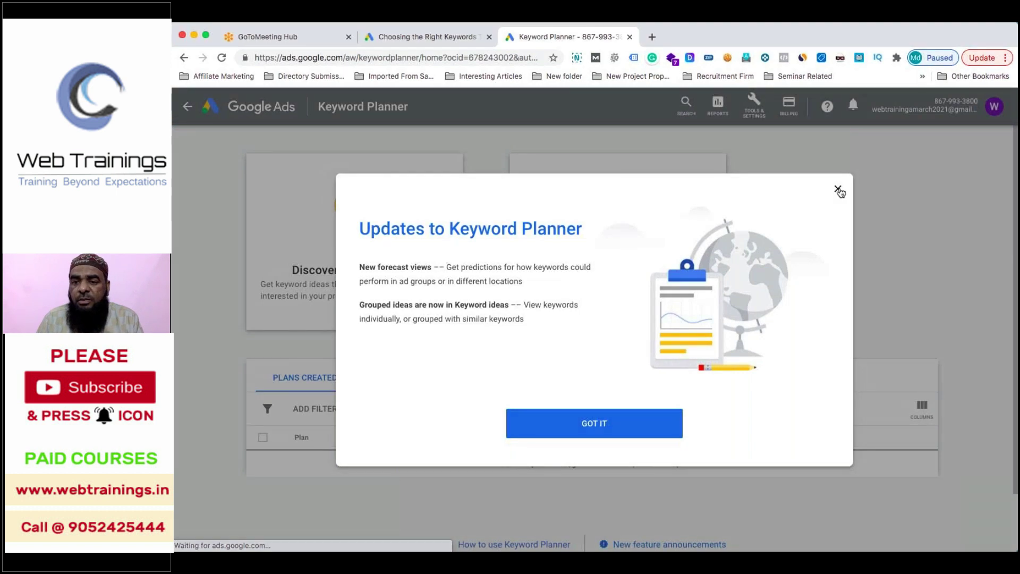
left_click(839, 190)
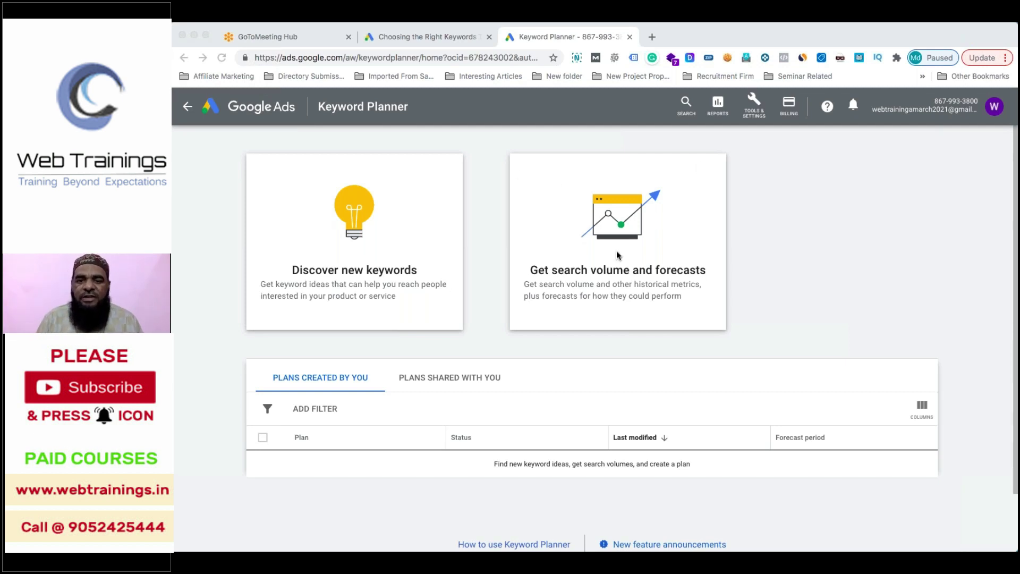
left_click(350, 223)
left_click(350, 222)
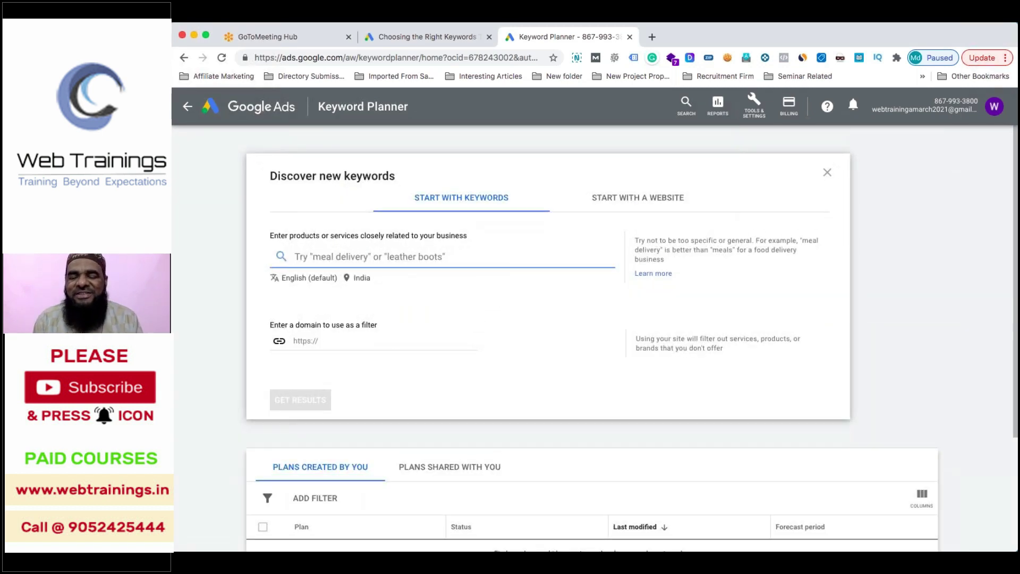
- Switch to TextEdit and review the "Pest Control" and "Termite" entries as keyword ideas
mouse_move(471, 537)
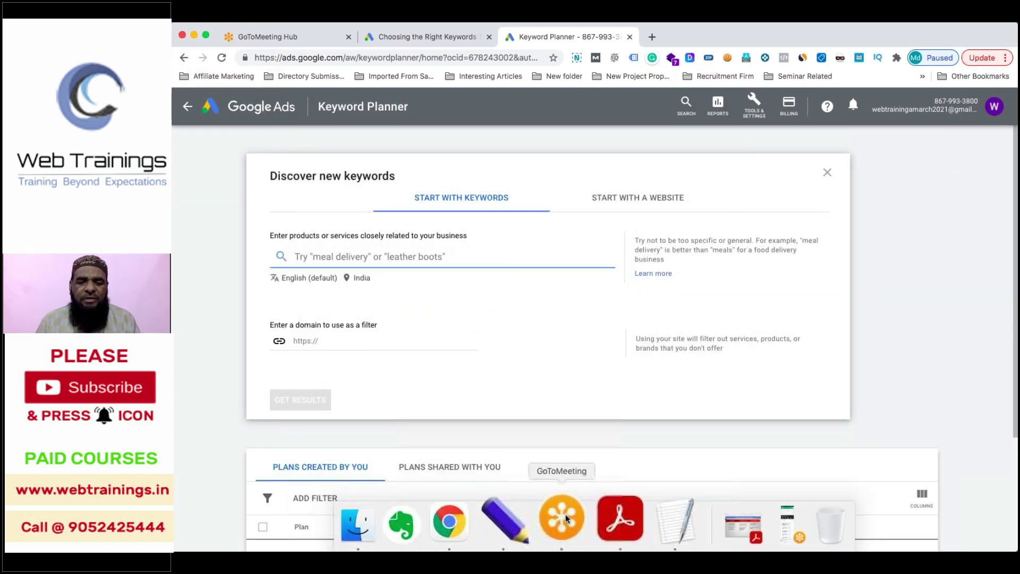
left_click(652, 507)
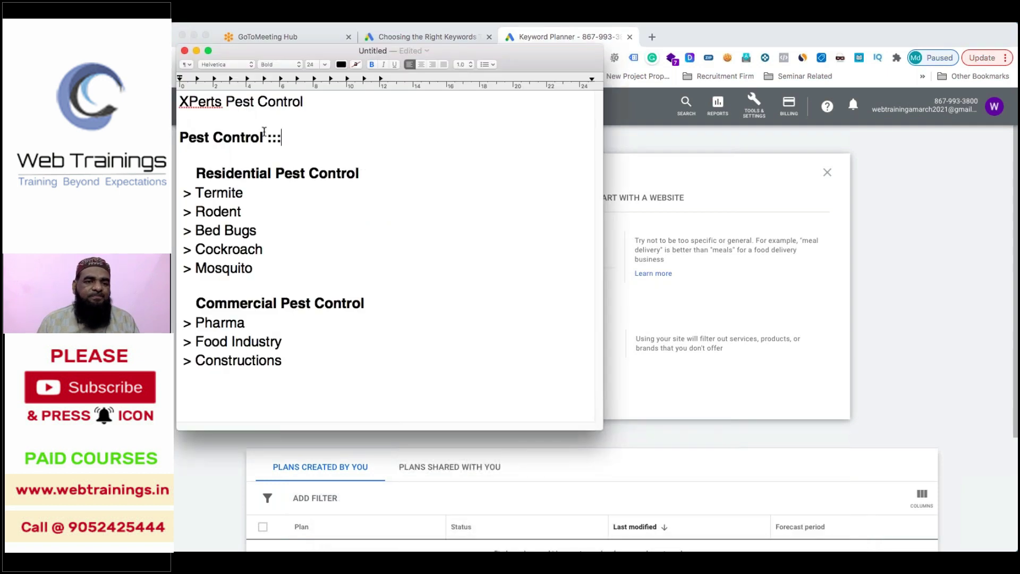
left_click_drag(264, 132, 176, 137)
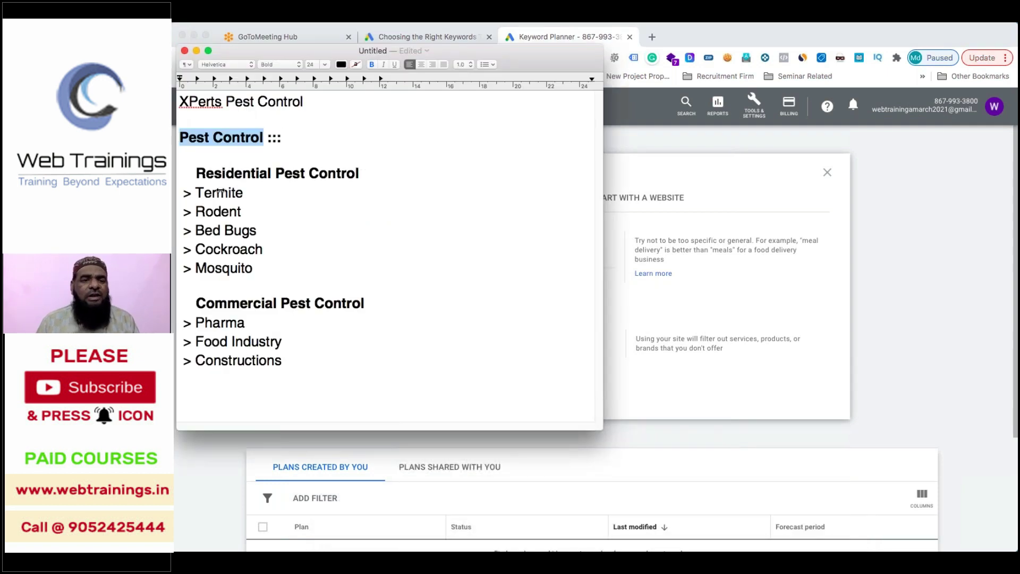
left_click_drag(244, 192, 197, 191)
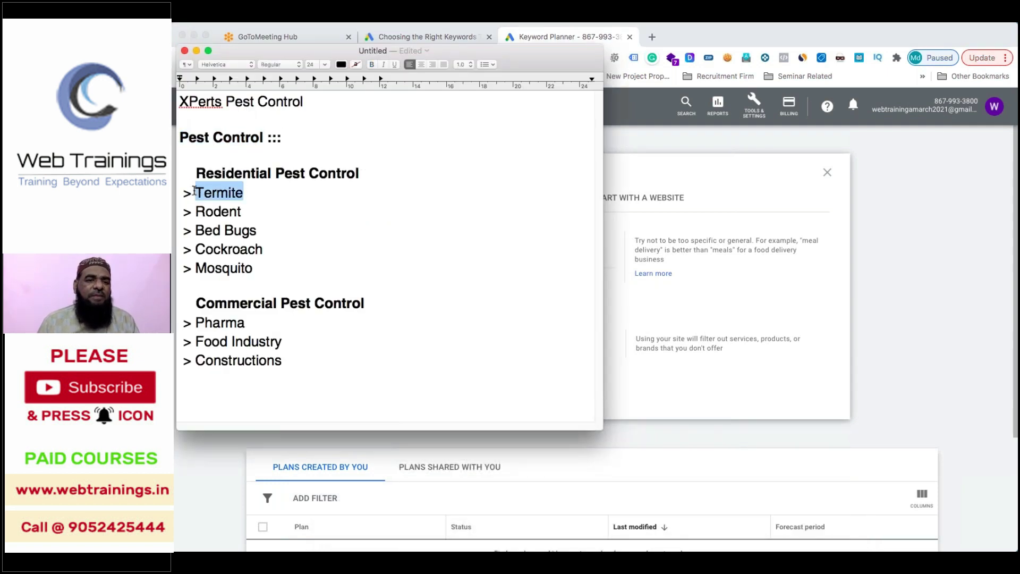
- Return to Keyword Planner in Chrome and add "termite pest control" as a keyword starting with keywords
left_click(654, 198)
left_click(401, 254)
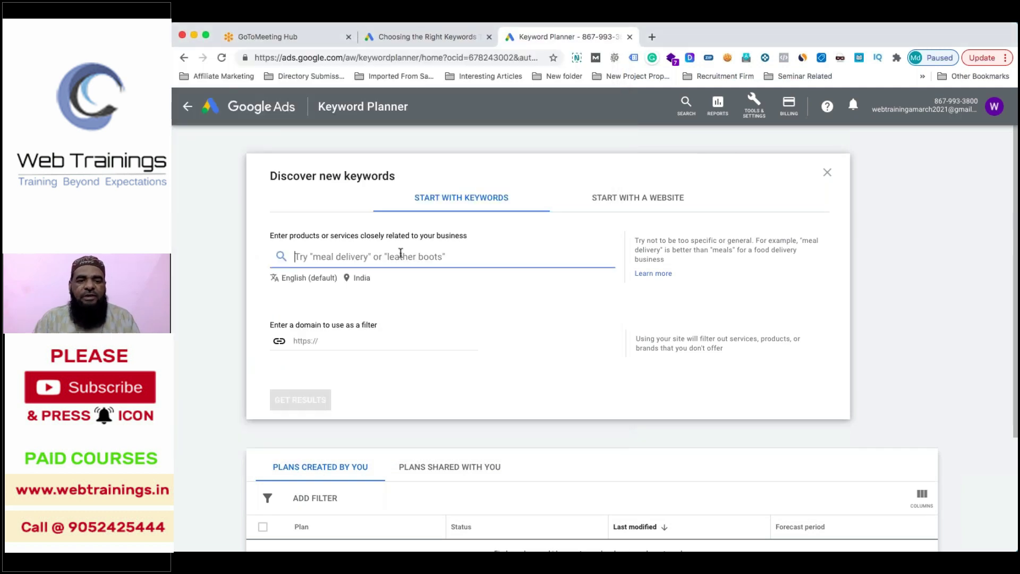
type("termite")
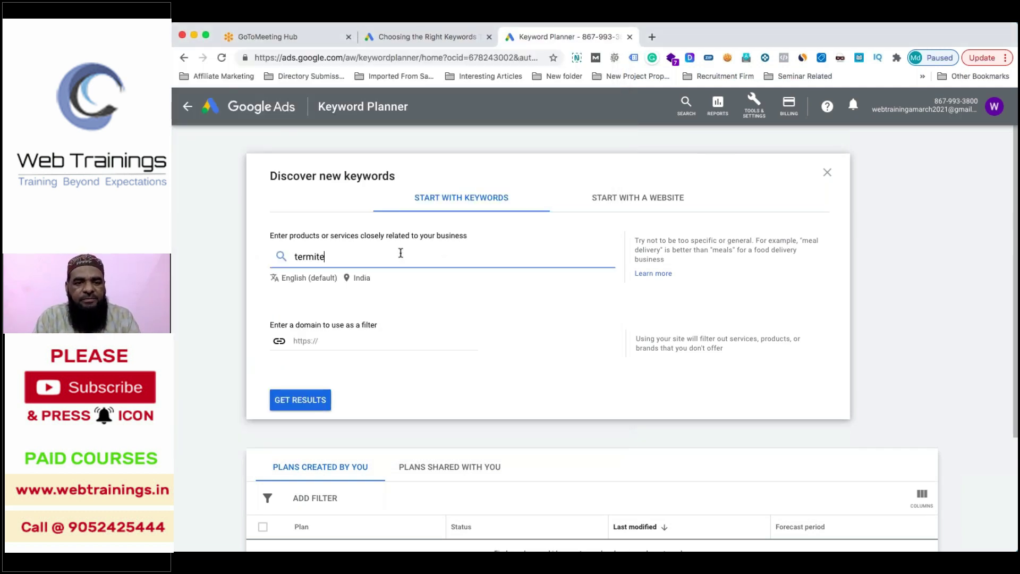
type(" pest control")
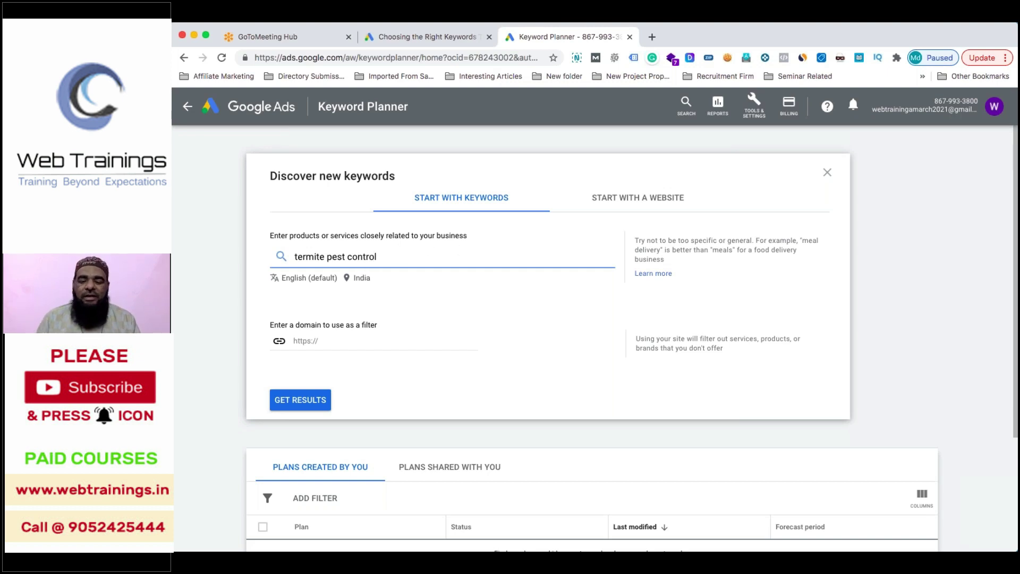
key("Return")
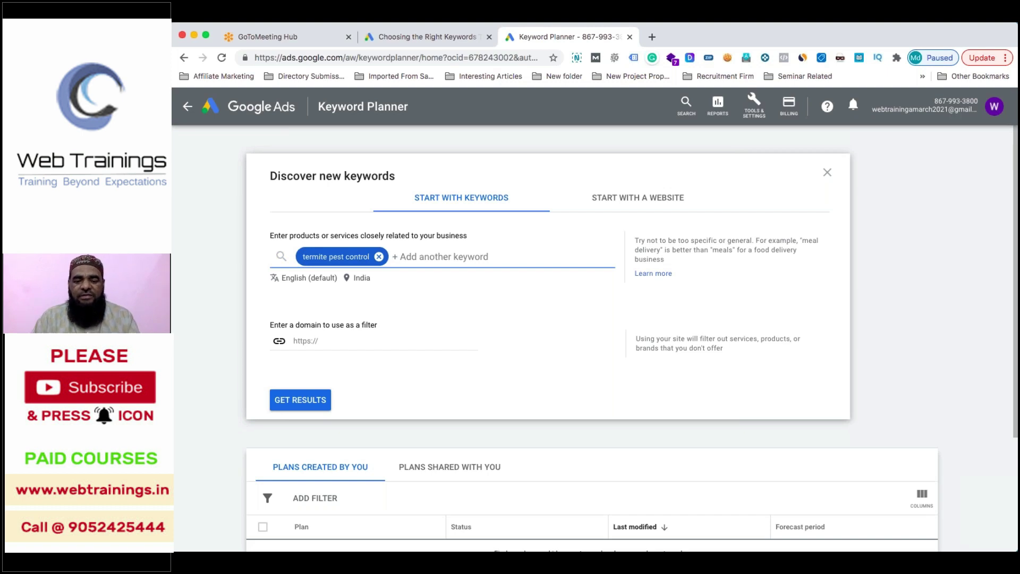
- Add "termite pest services" as a second starting keyword
type("termit")
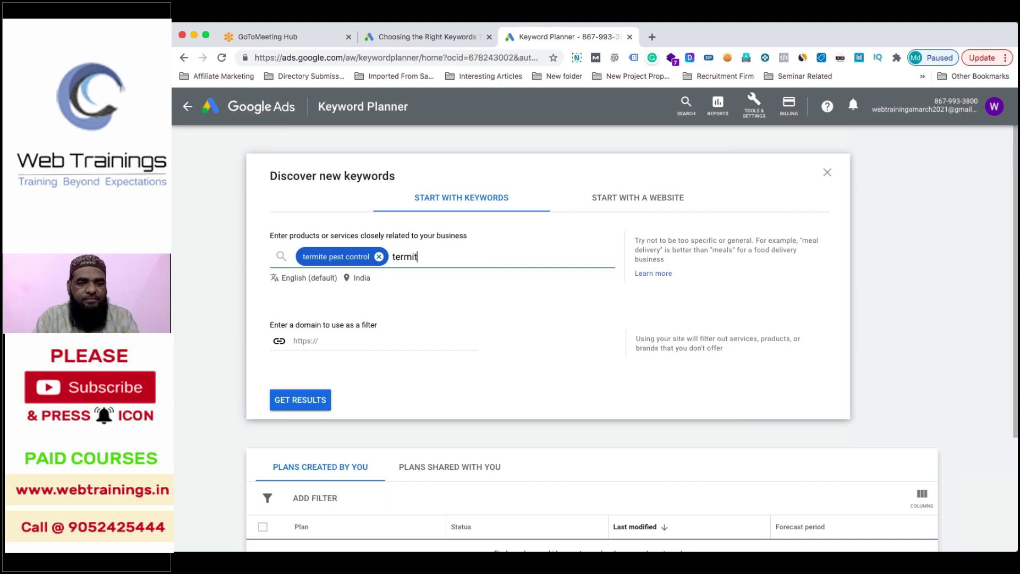
type("e pest ")
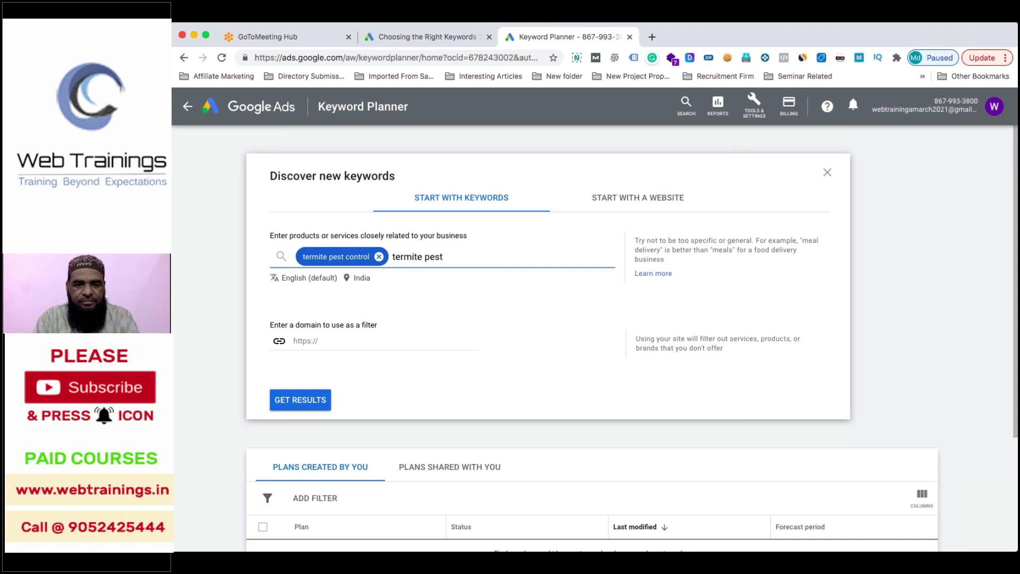
type("services")
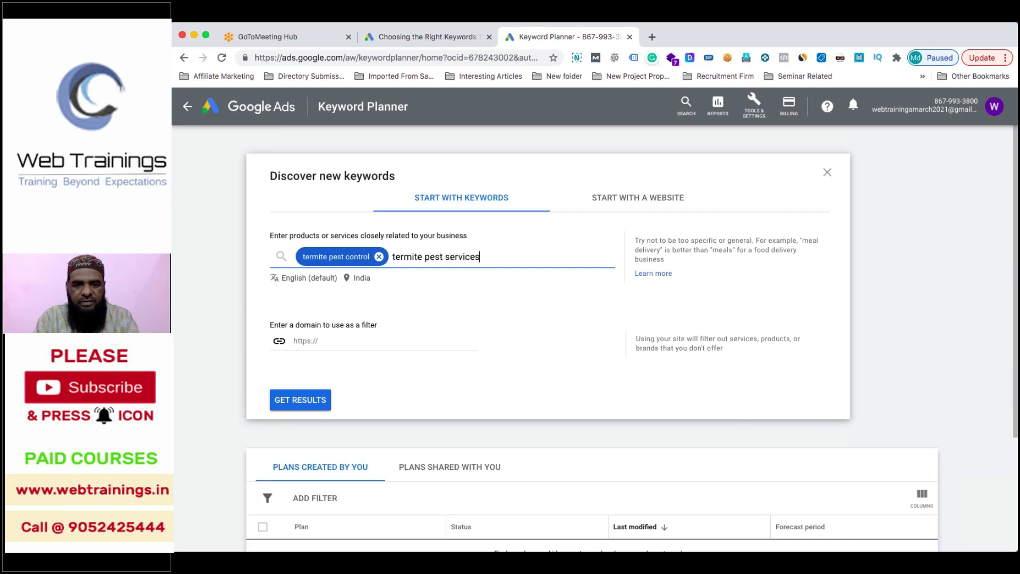
key("Return")
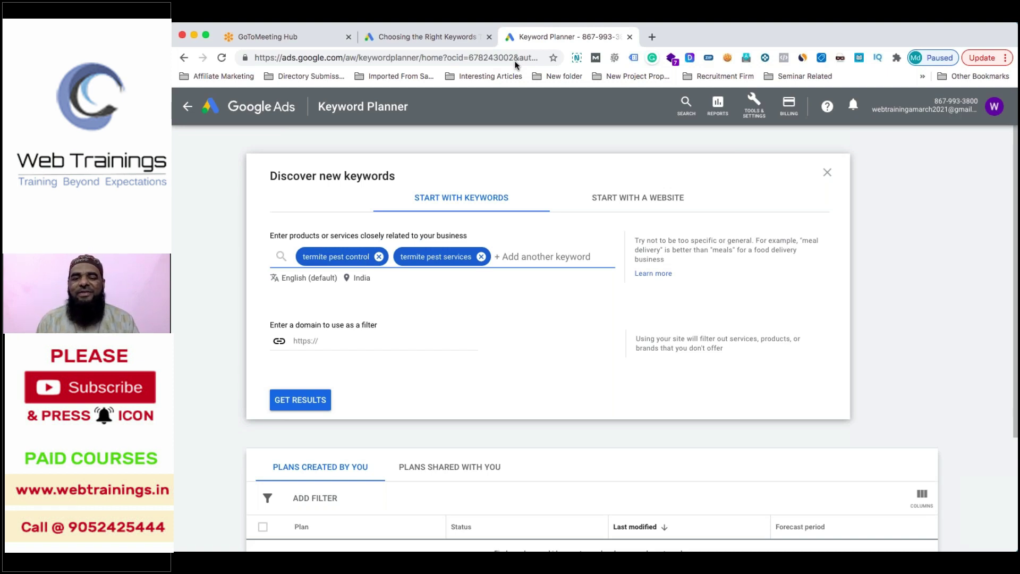
- Replace India with Hyderabad, Telangana, India as the targeted location for the keyword search
mouse_move(295, 25)
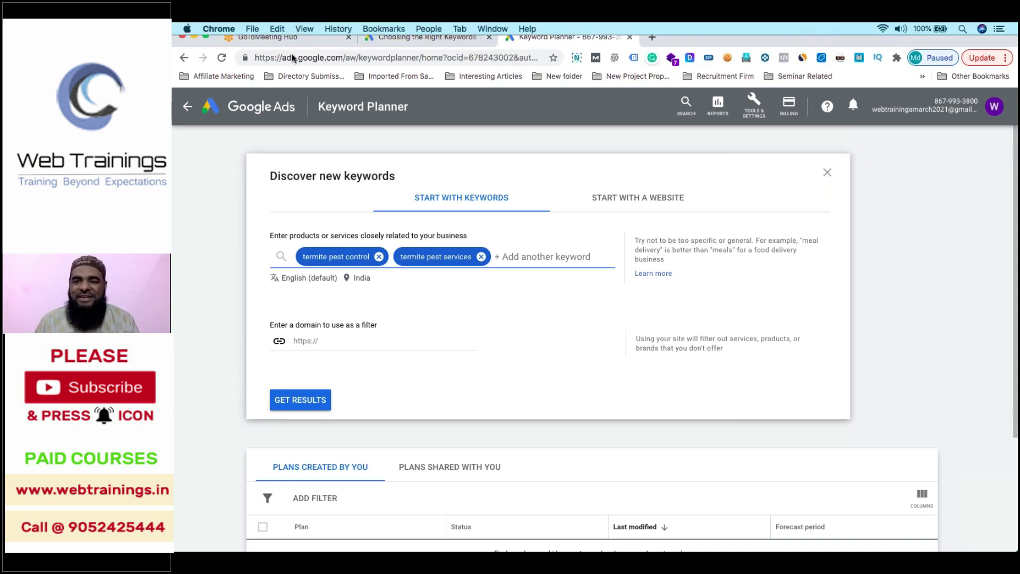
left_click(363, 277)
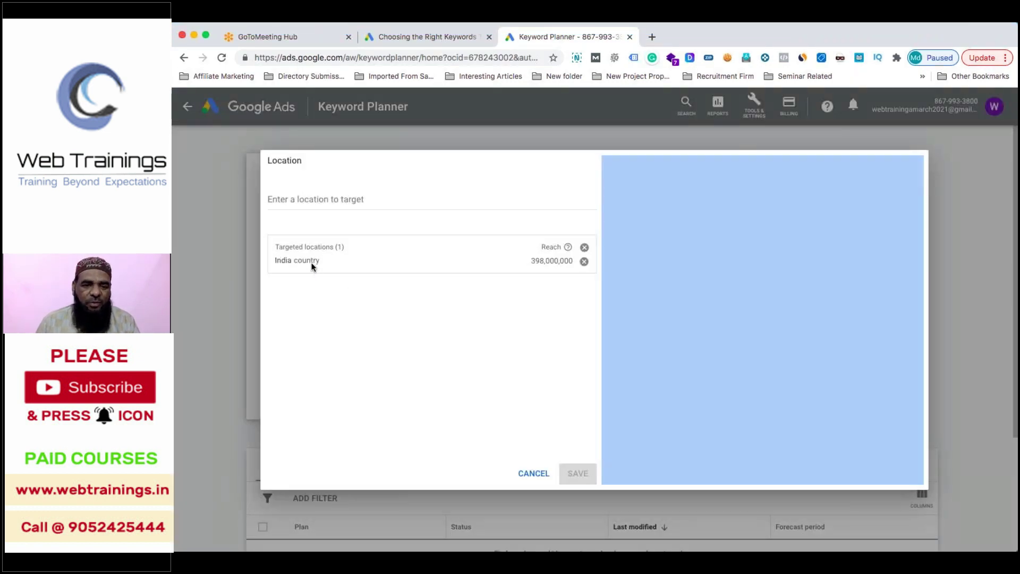
left_click(584, 247)
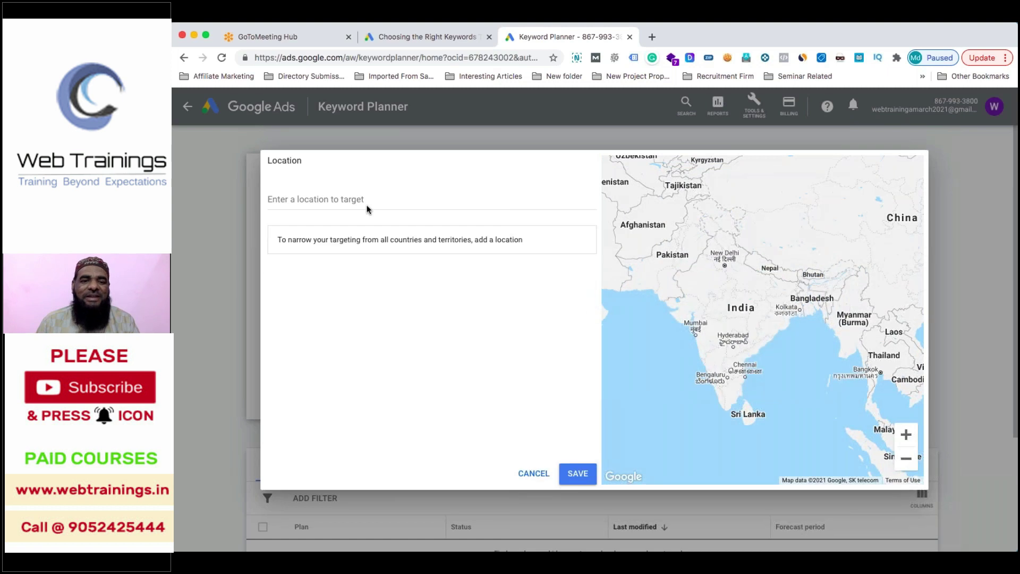
left_click(367, 206)
type("h")
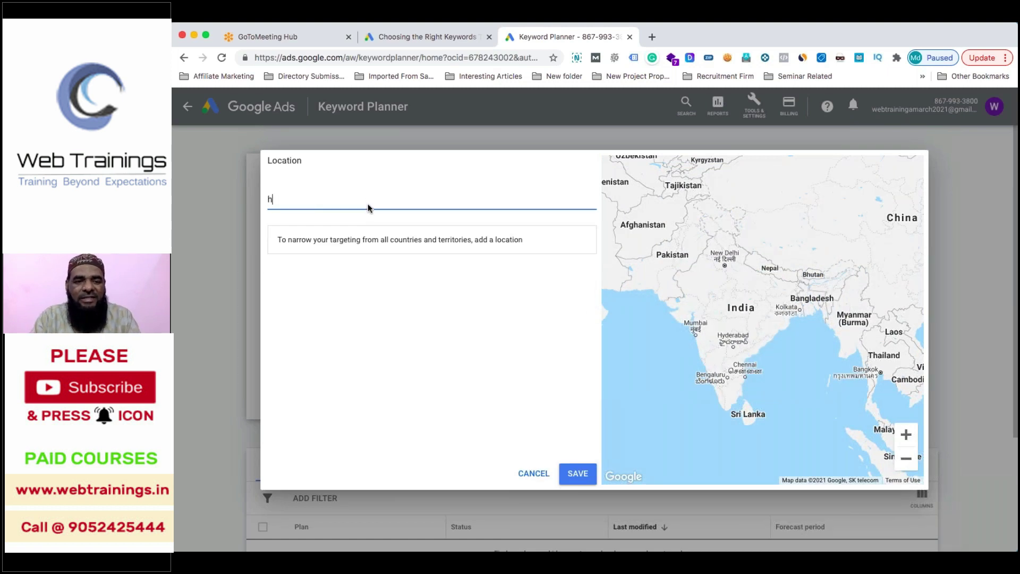
type("yderb")
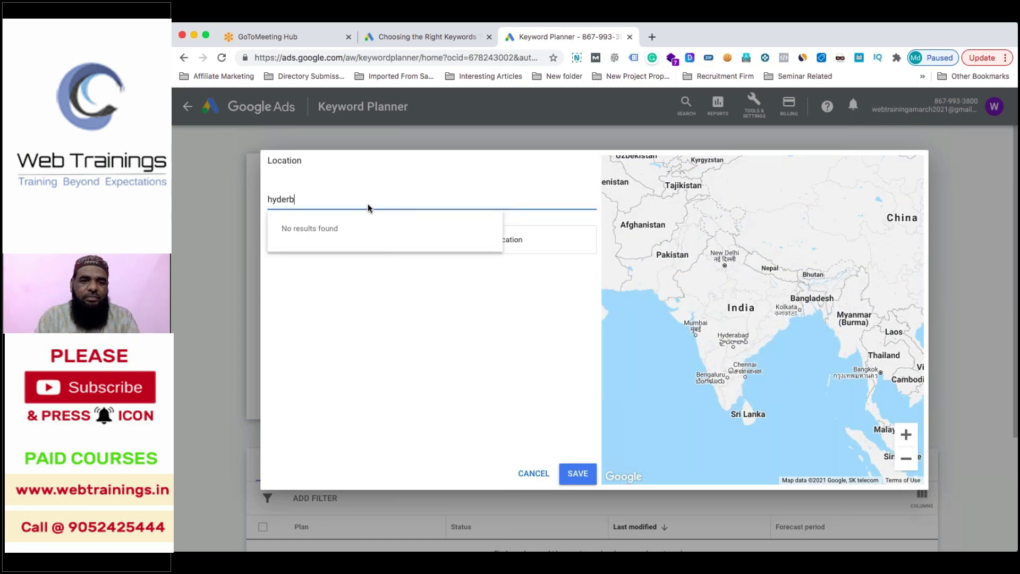
key("BackSpace")
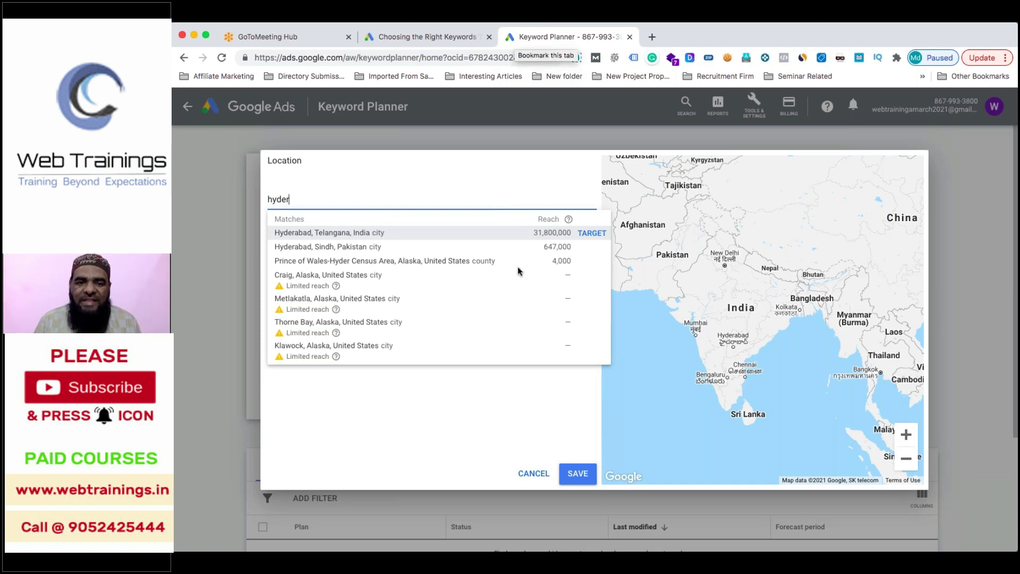
left_click(599, 236)
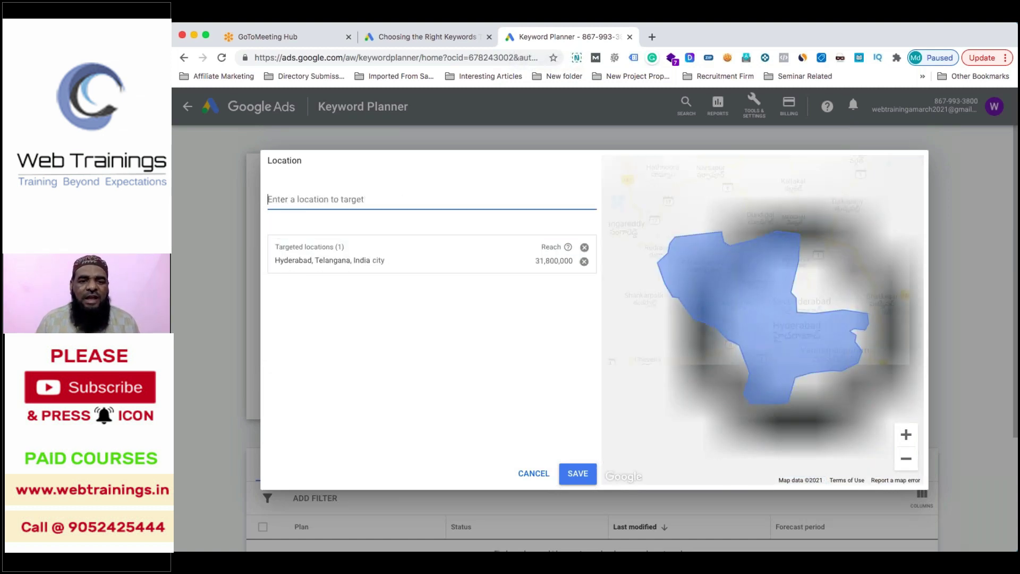
- Add Secunderabad, Telangana, India as a second targeted location, check both areas on the map and save the location settings
type("secun")
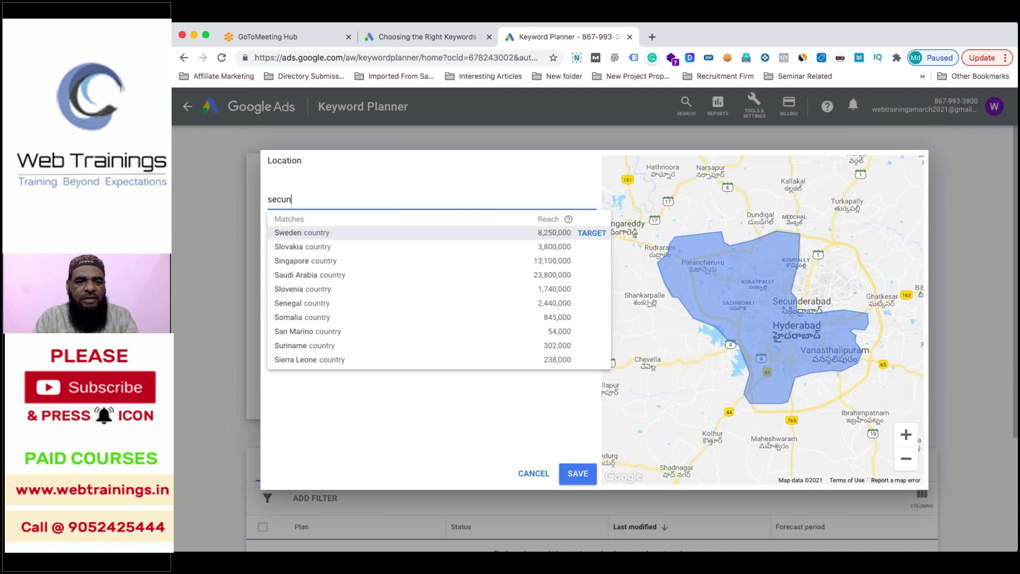
left_click(596, 236)
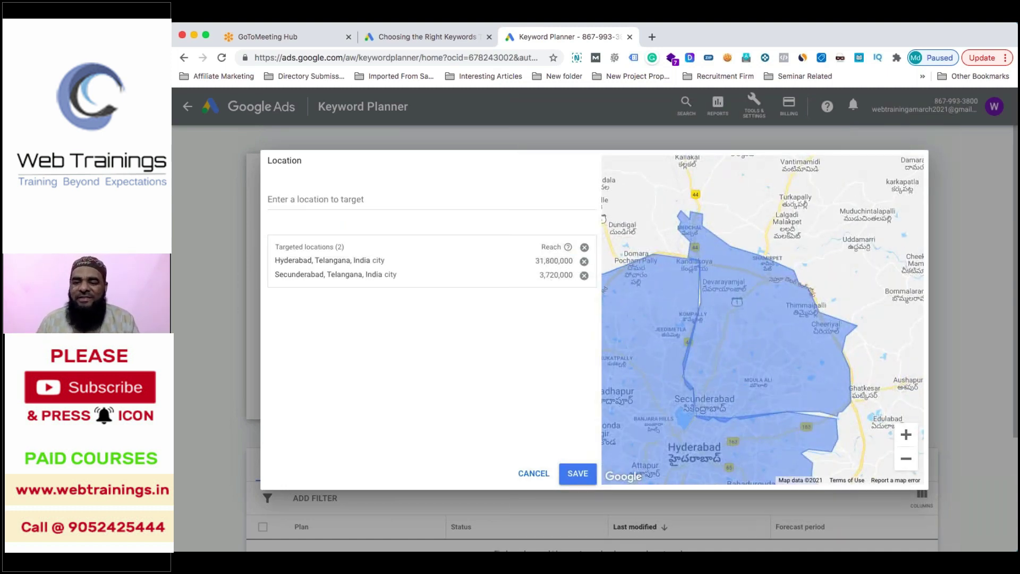
left_click(907, 459)
left_click(907, 459)
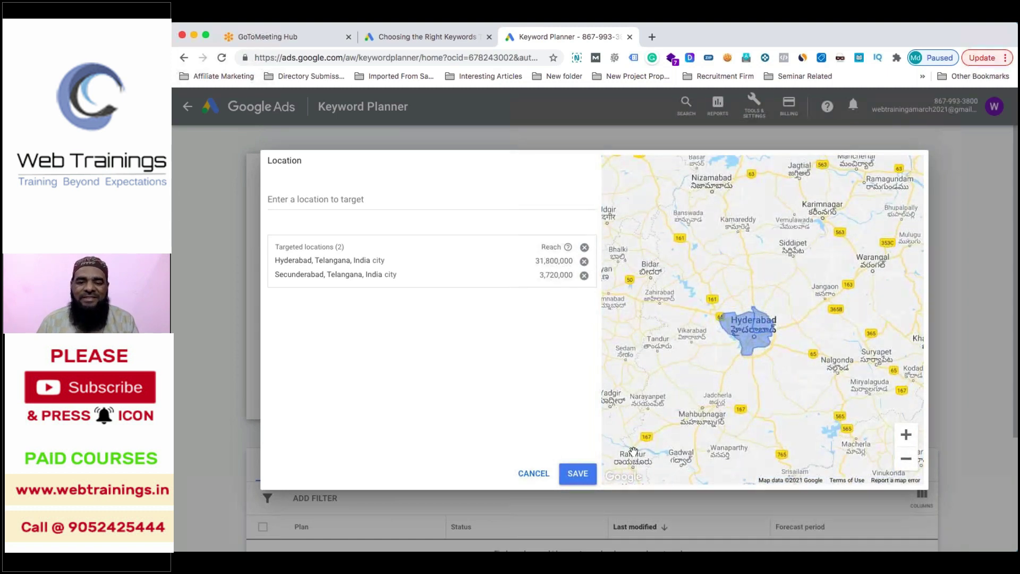
left_click(579, 473)
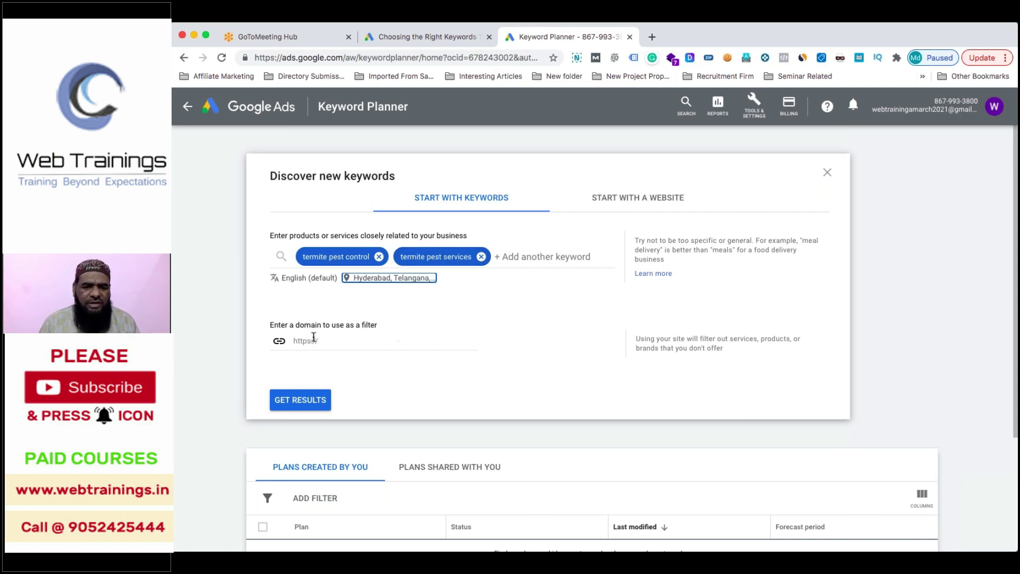
- Get the keyword ideas for the entered keywords and dismiss the grouped ideas tip
left_click(298, 405)
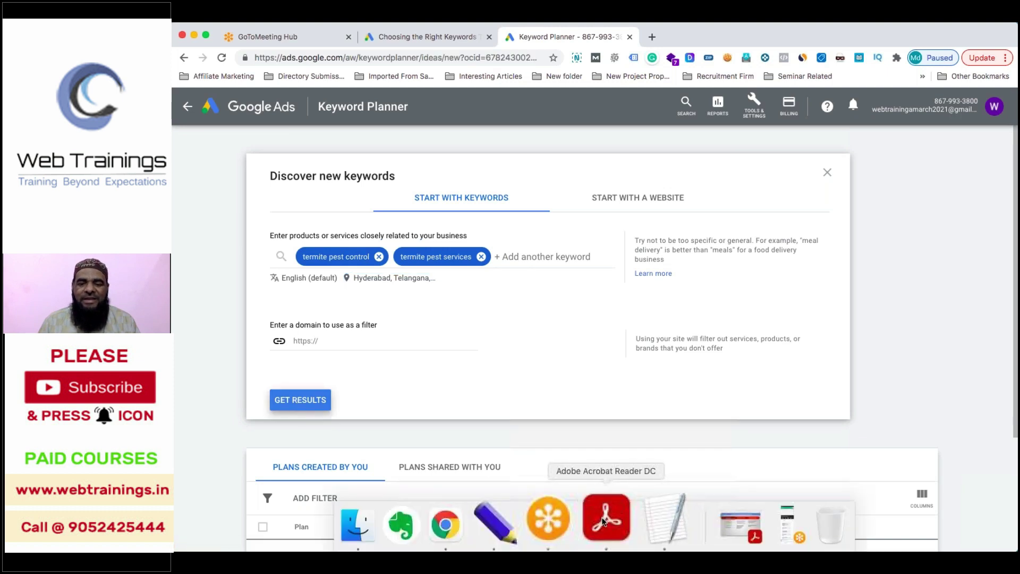
left_click(554, 524)
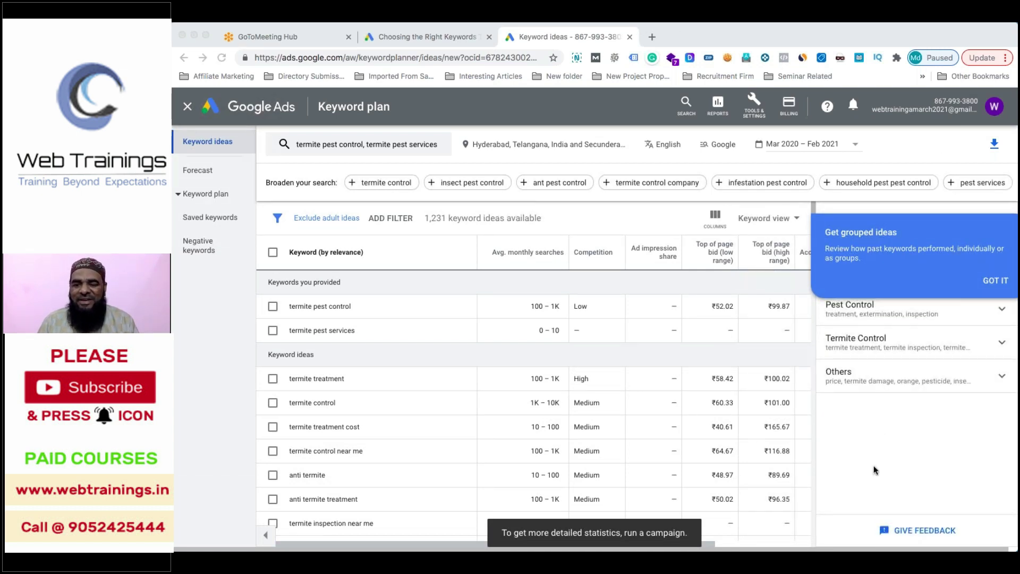
left_click(993, 290)
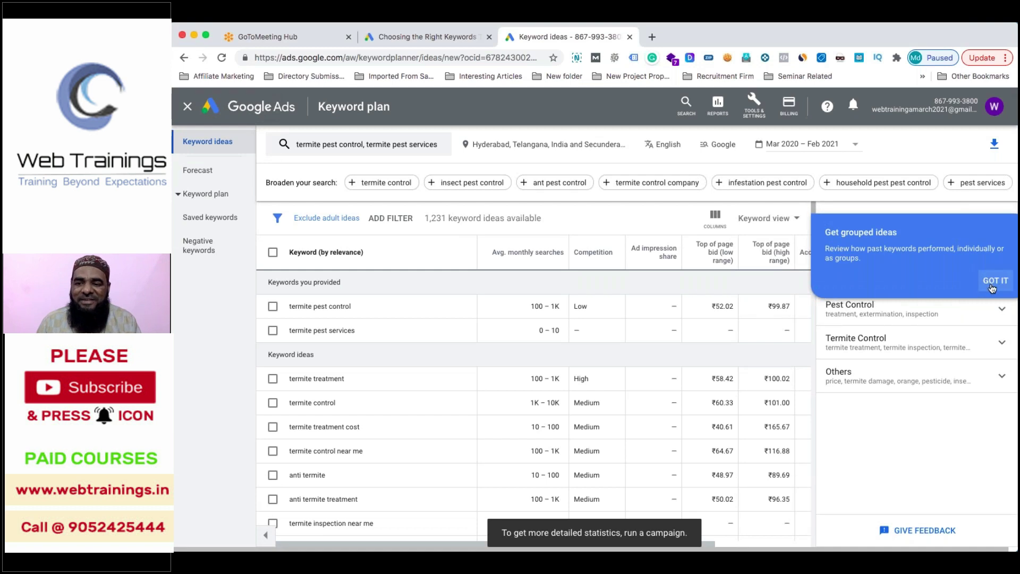
left_click(995, 284)
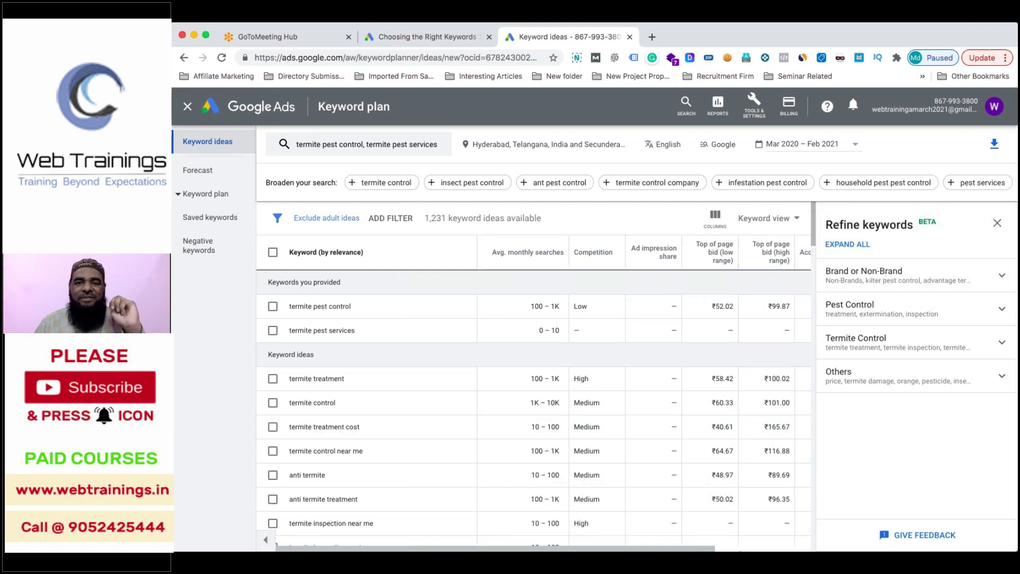
mouse_move(744, 545)
left_click(554, 516)
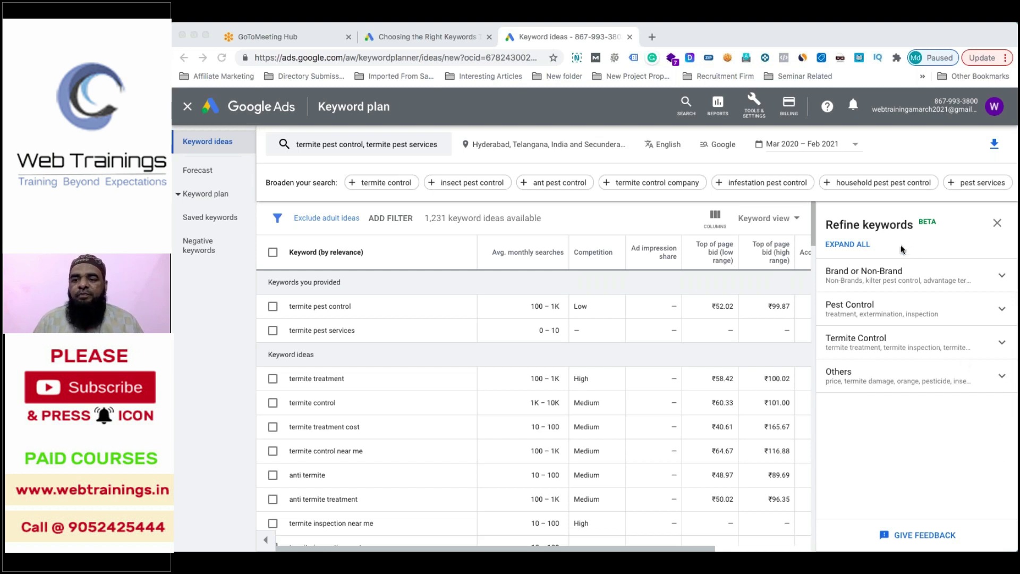
left_click(178, 394)
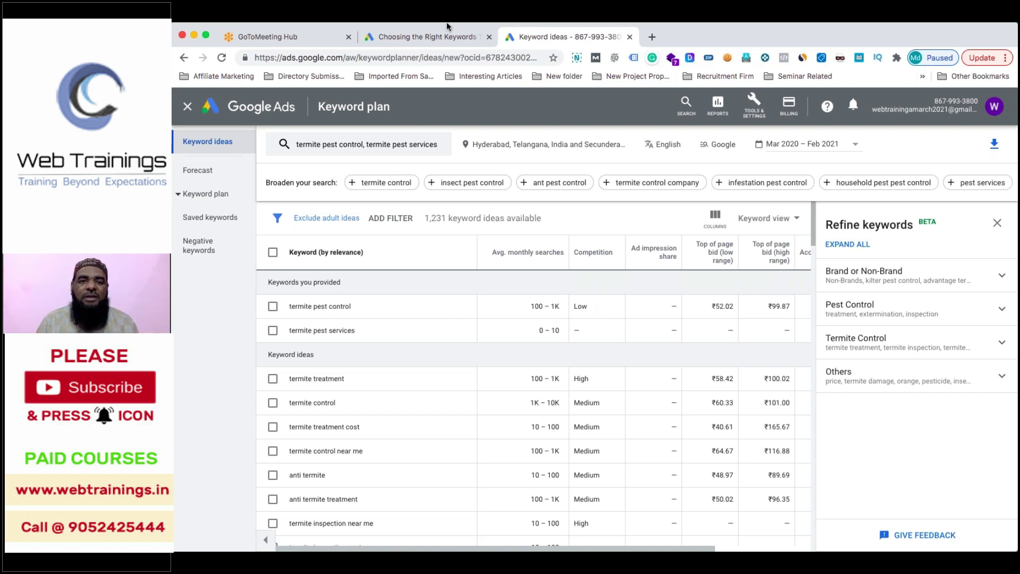
- Cross out and circle the competition, ad impression share and bid columns, label them "PPC", and clear the annotations
mouse_move(448, 27)
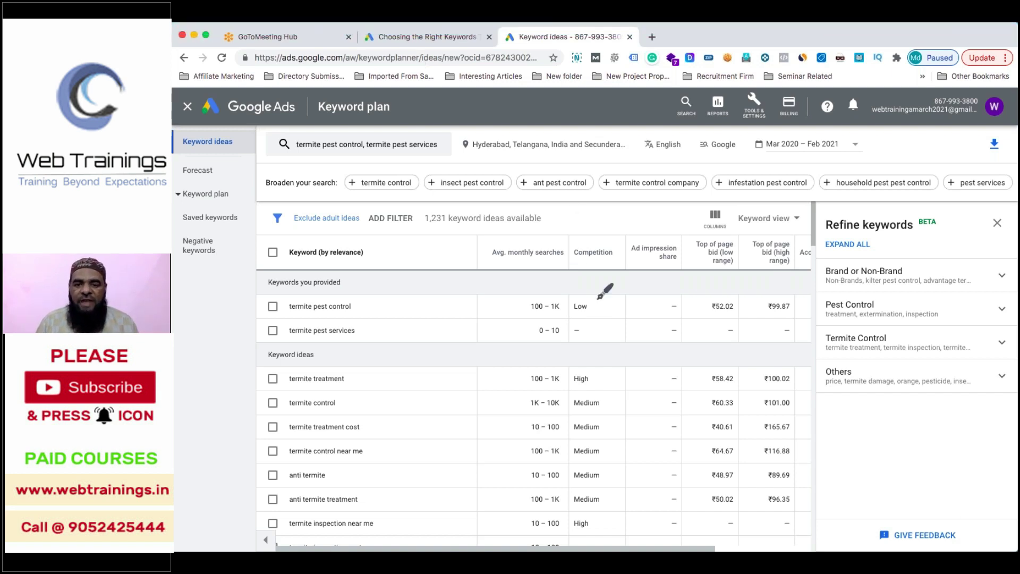
mouse_move(596, 301)
left_mouse_down()
mouse_move(621, 325)
mouse_move(602, 326)
left_mouse_up()
left_click_drag(637, 301, 682, 343)
mouse_move(675, 301)
left_mouse_down()
mouse_move(655, 331)
mouse_move(748, 344)
mouse_move(710, 353)
left_mouse_up()
mouse_move(755, 302)
left_mouse_down()
mouse_move(793, 346)
mouse_move(766, 350)
left_mouse_up()
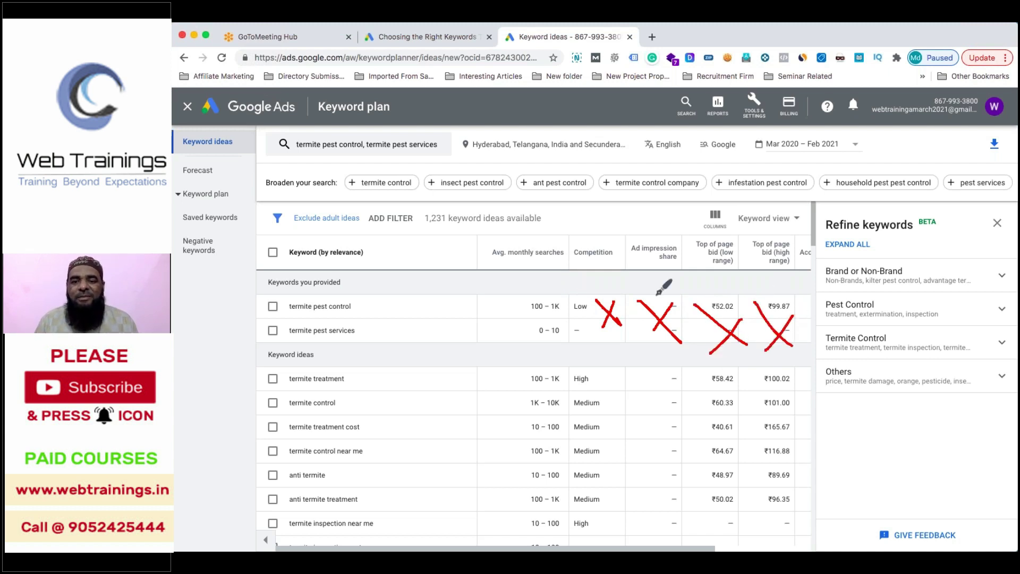
mouse_move(587, 233)
left_mouse_down()
mouse_move(675, 340)
mouse_move(778, 223)
mouse_move(582, 227)
left_mouse_up()
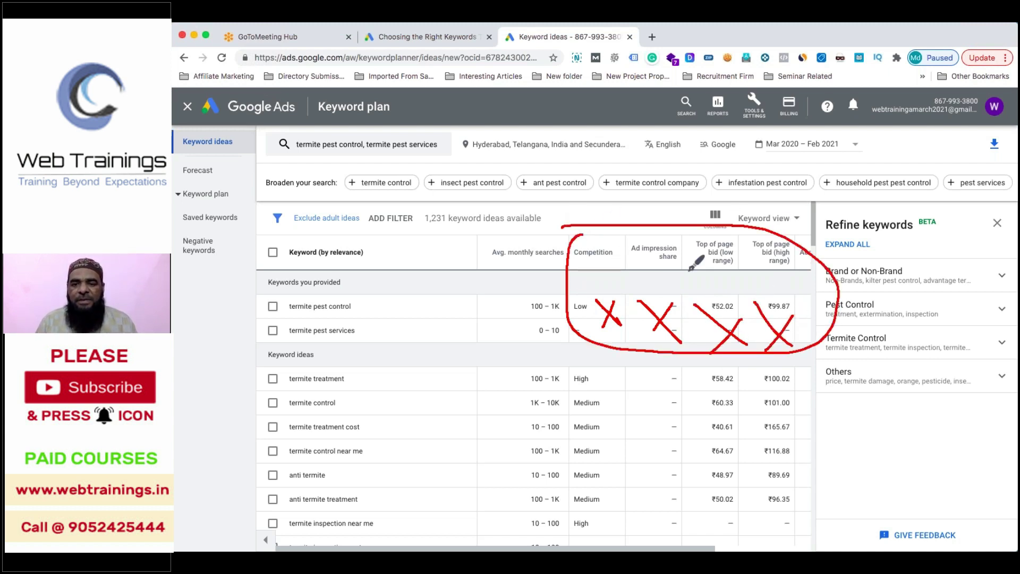
mouse_move(687, 287)
left_mouse_down()
mouse_move(695, 264)
mouse_move(690, 271)
left_mouse_up()
mouse_move(721, 276)
left_mouse_down()
mouse_move(724, 255)
mouse_move(721, 270)
mouse_move(779, 280)
left_mouse_up()
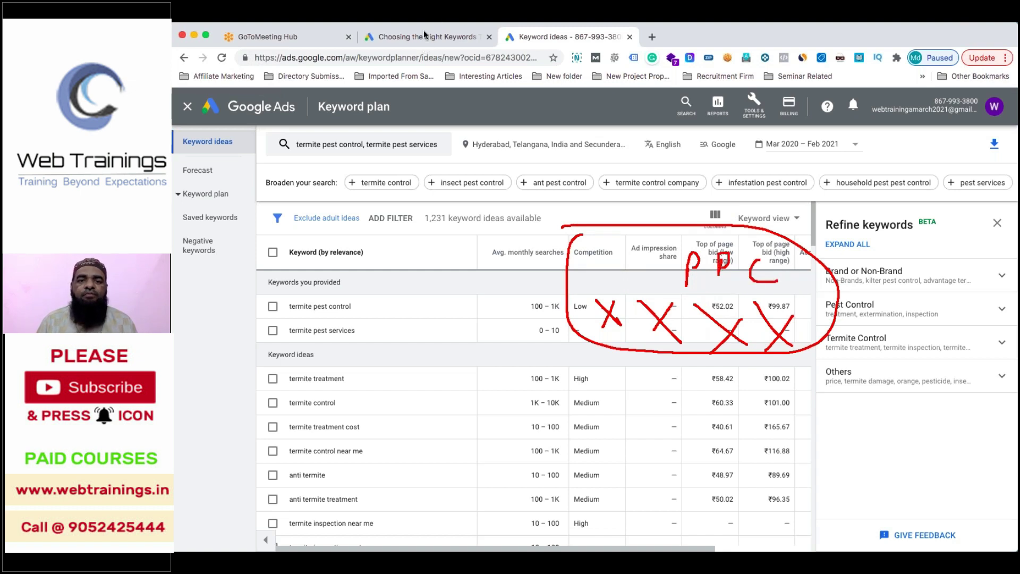
key("Escape")
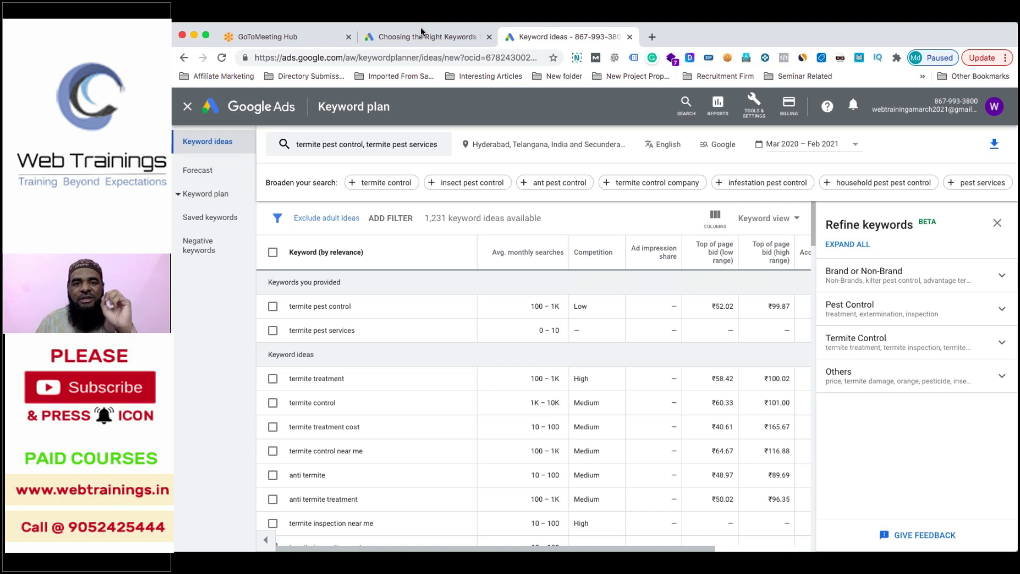
- Circle the average monthly searches of several termite keywords and the number of available keyword ideas, clearing the annotations each time
mouse_move(540, 287)
left_mouse_down()
mouse_move(518, 298)
mouse_move(562, 305)
mouse_move(548, 286)
mouse_move(528, 285)
left_mouse_up()
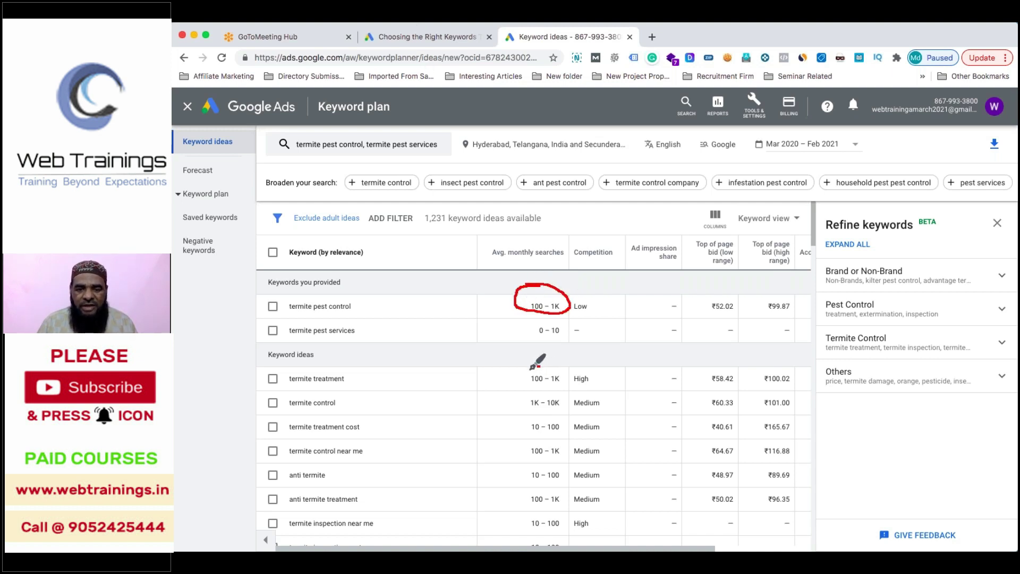
mouse_move(540, 365)
left_mouse_down()
mouse_move(557, 359)
mouse_move(525, 403)
mouse_move(561, 409)
mouse_move(565, 394)
mouse_move(540, 386)
left_mouse_up()
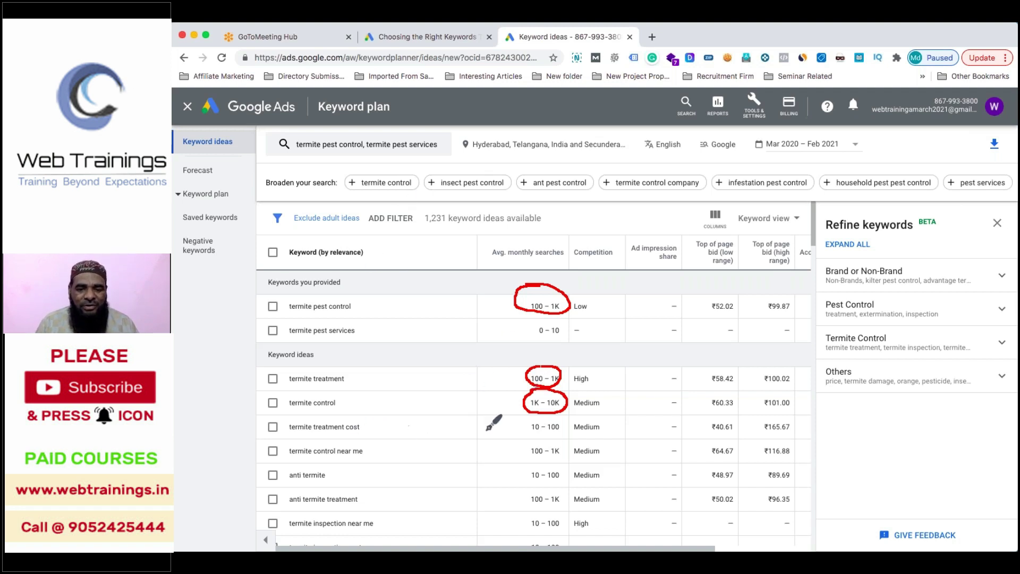
mouse_move(547, 416)
left_mouse_down()
mouse_move(526, 425)
mouse_move(565, 427)
mouse_move(538, 440)
mouse_move(538, 463)
mouse_move(564, 445)
mouse_move(521, 447)
left_mouse_up()
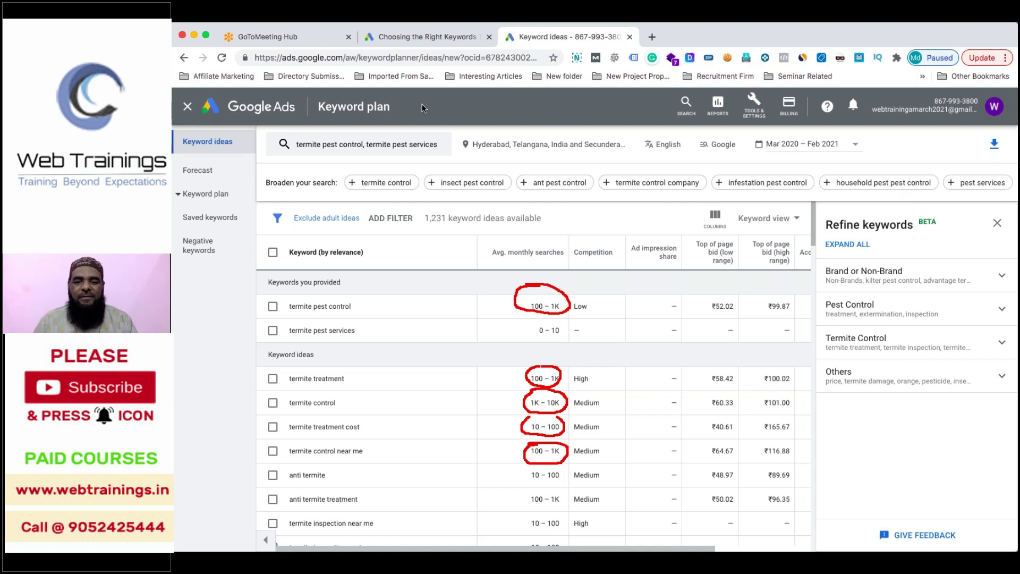
key("Escape")
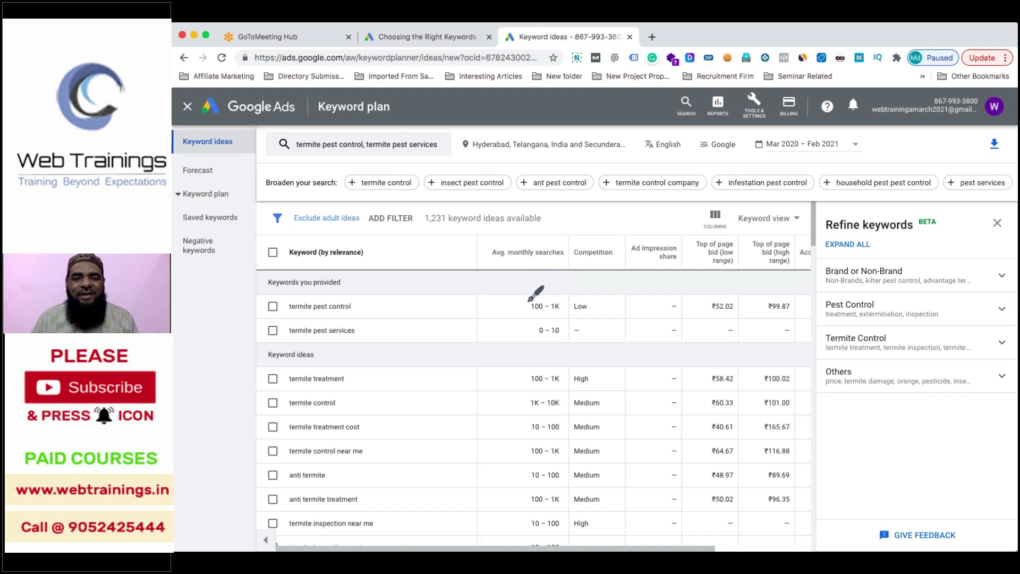
mouse_move(431, 201)
left_mouse_down()
mouse_move(431, 231)
mouse_move(514, 237)
mouse_move(553, 206)
mouse_move(425, 195)
left_mouse_up()
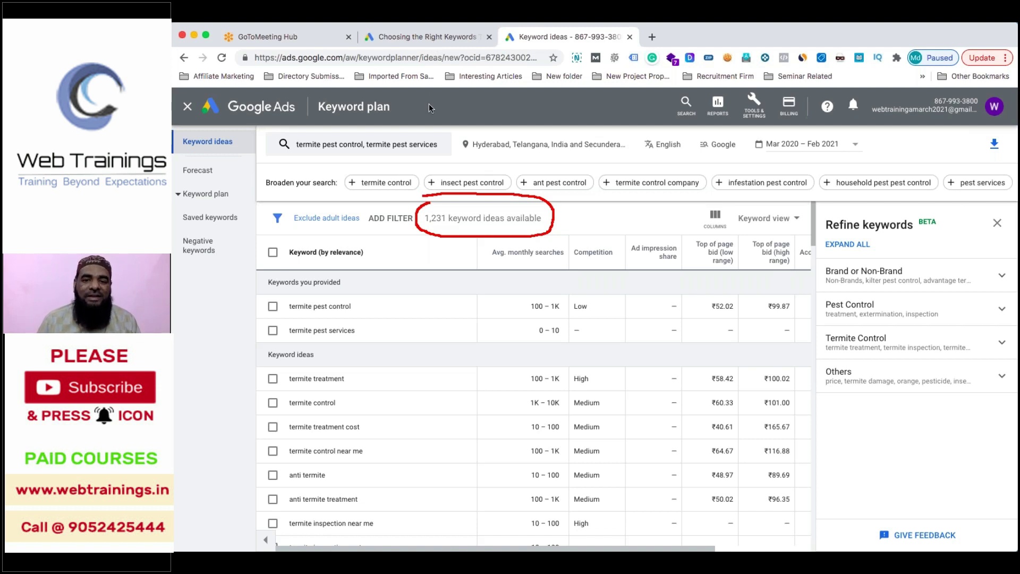
key("Escape")
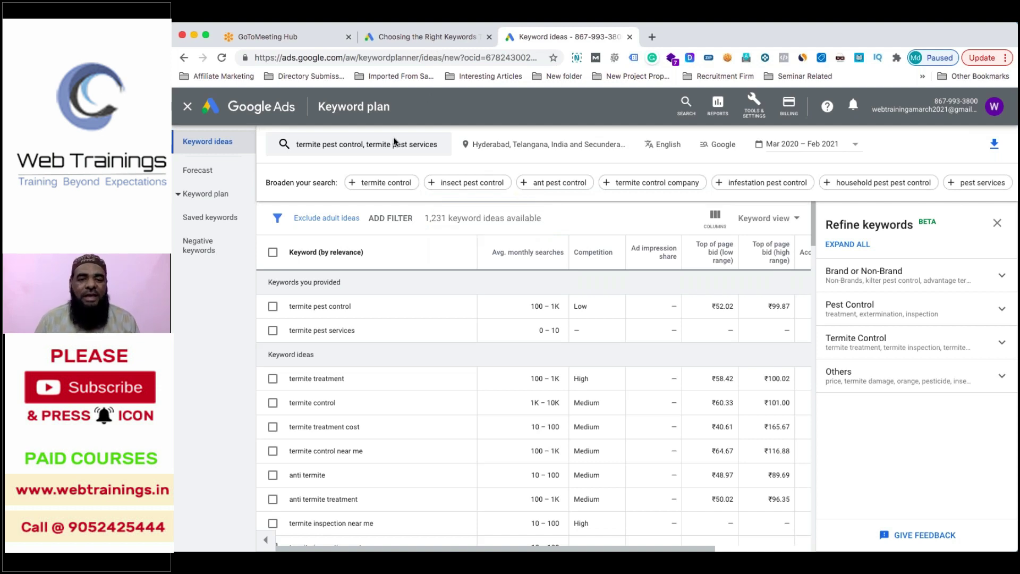
- Add "termite control in hyderabad" and "termite treatment in hyderabad" to the keywords of the current search
left_click(422, 148)
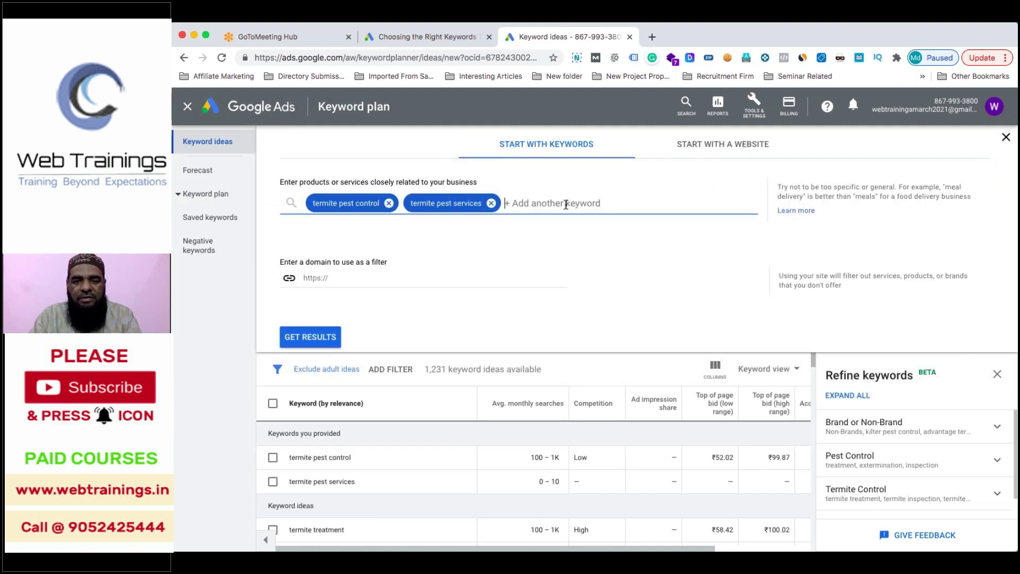
type("rmite c")
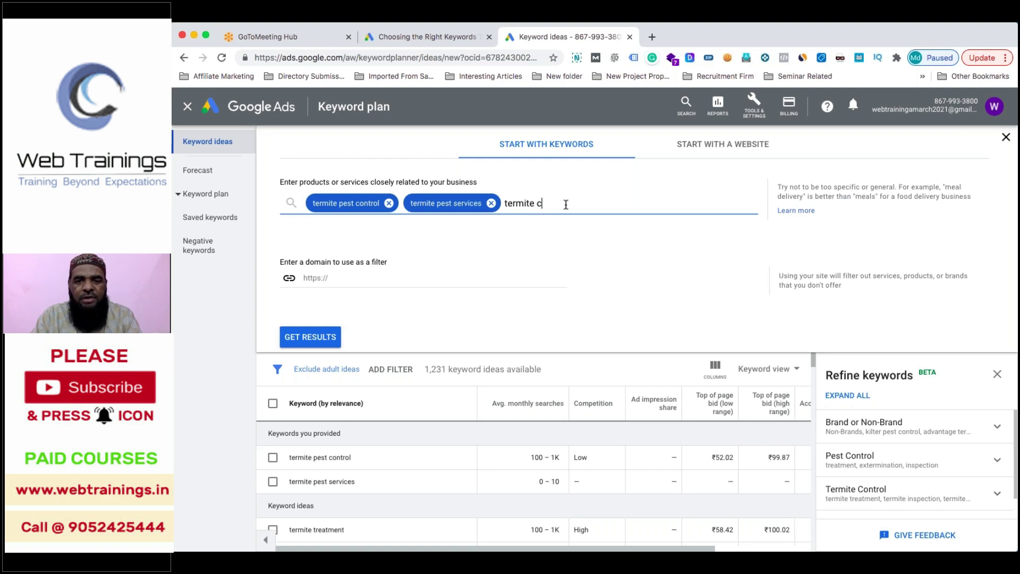
type("ermite control in hy")
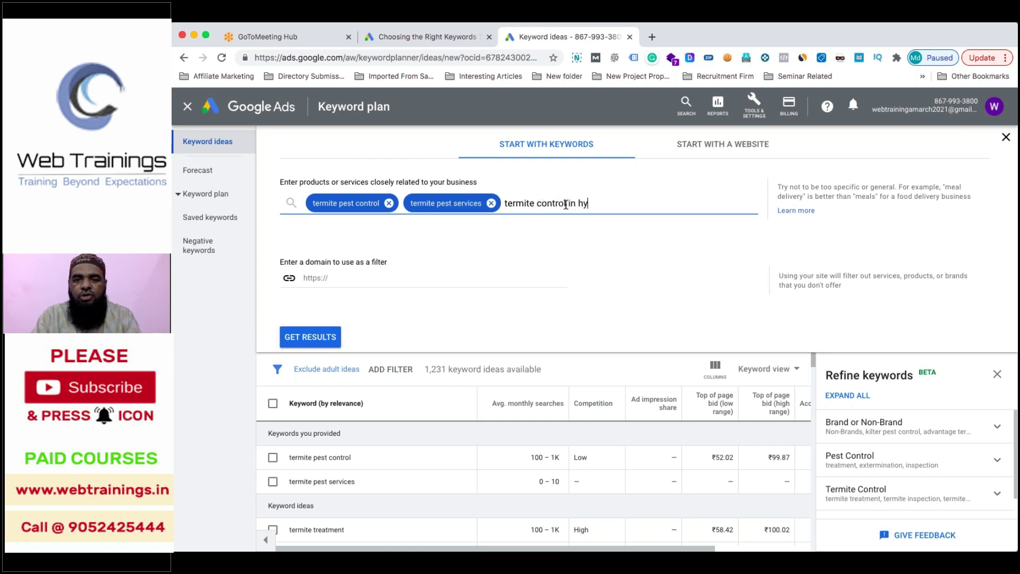
type("derabad")
key("Return")
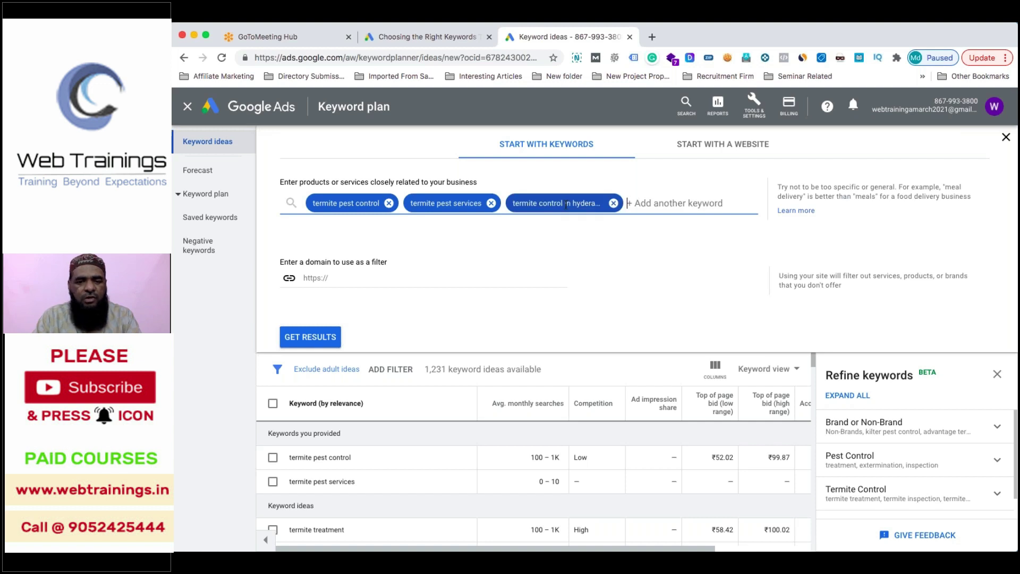
type("termite tr")
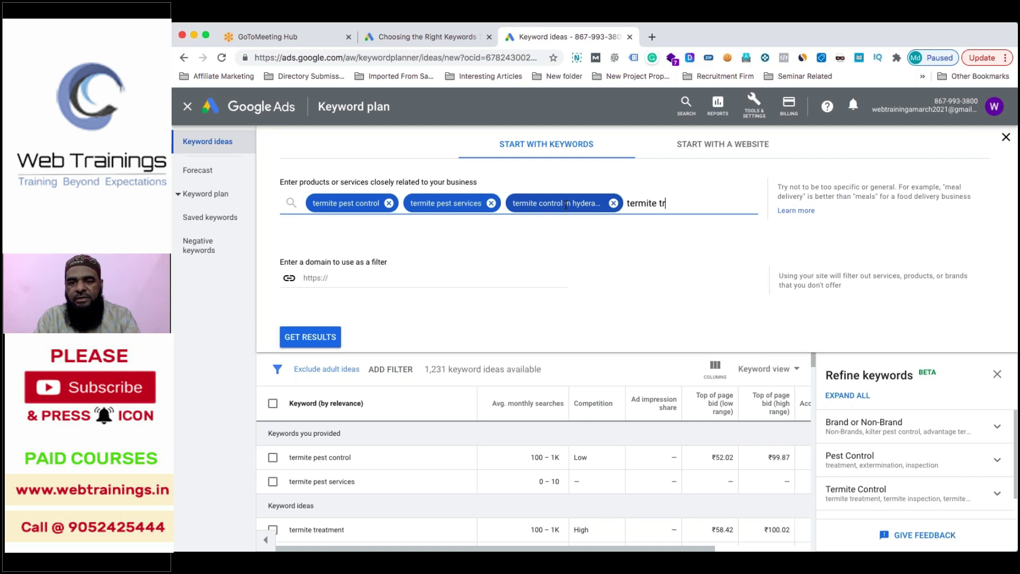
type("eatment in ")
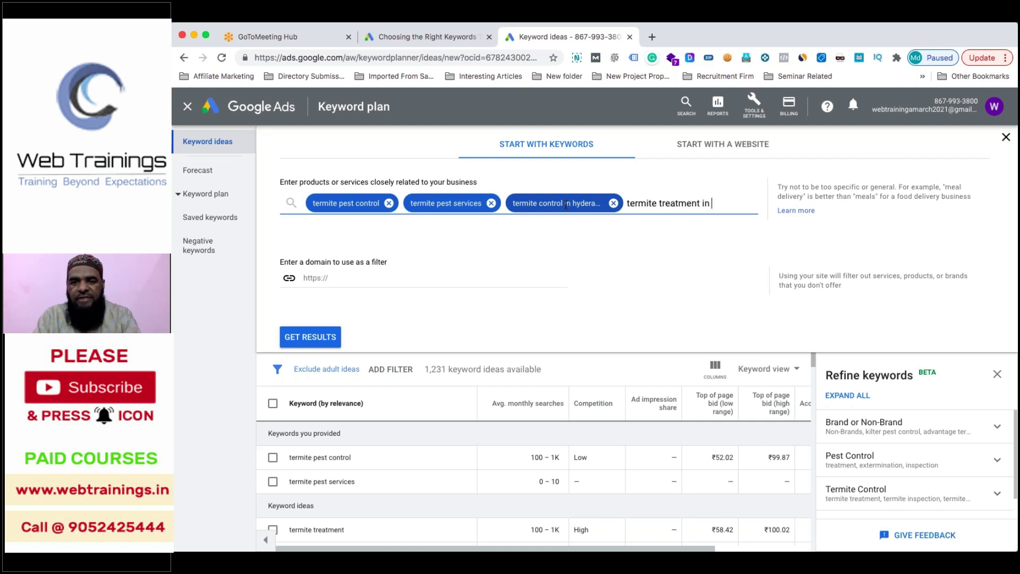
type("hyderabad")
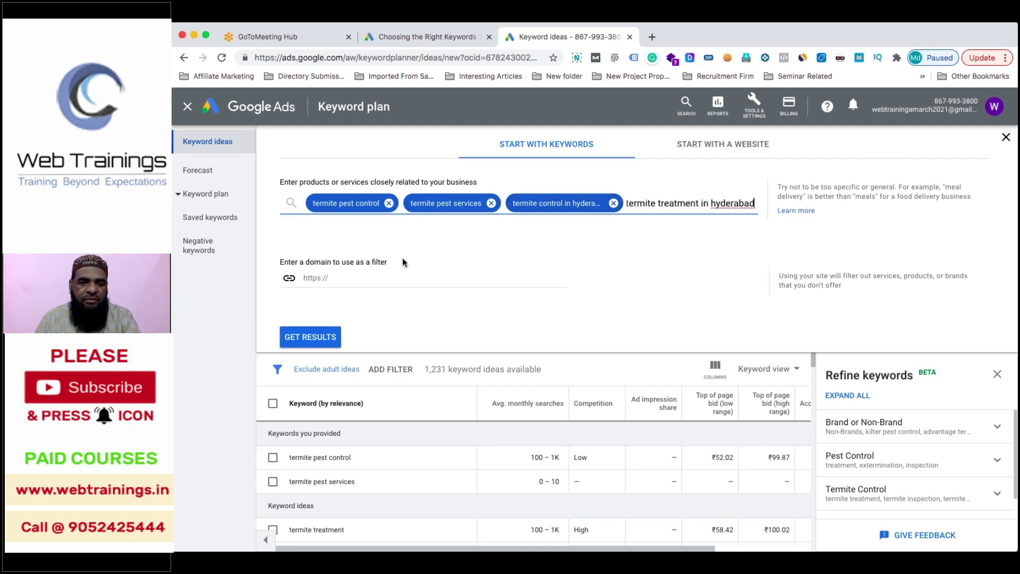
key("Return")
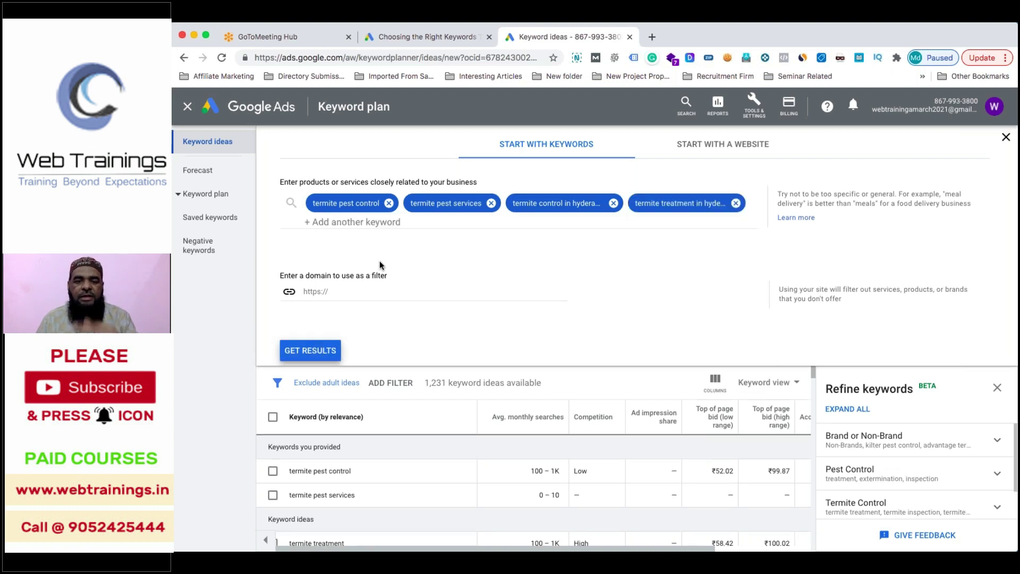
- Get the results for the extended keyword set and look through the list of keyword ideas
left_click(321, 350)
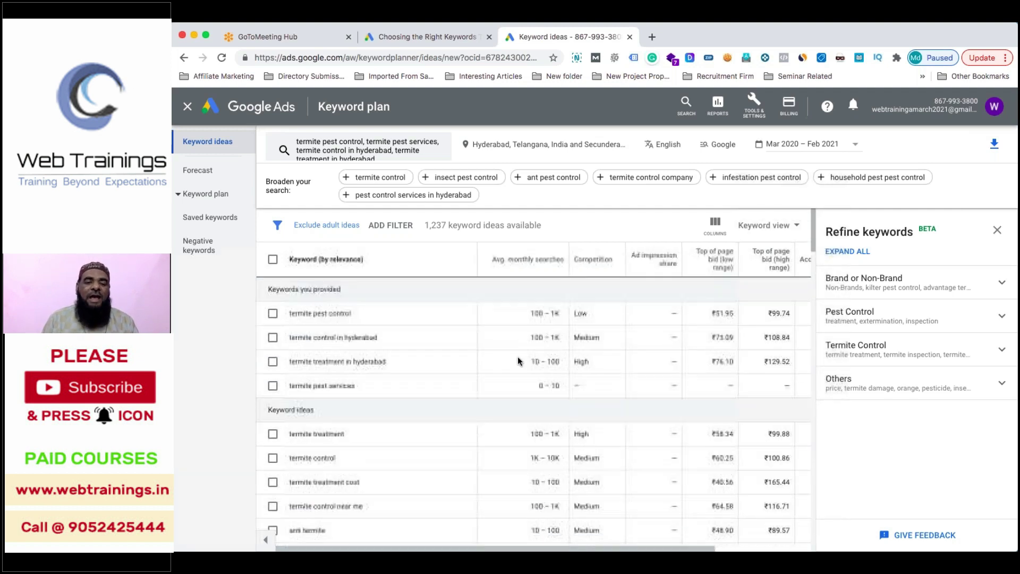
scroll(518, 361, "down", 5)
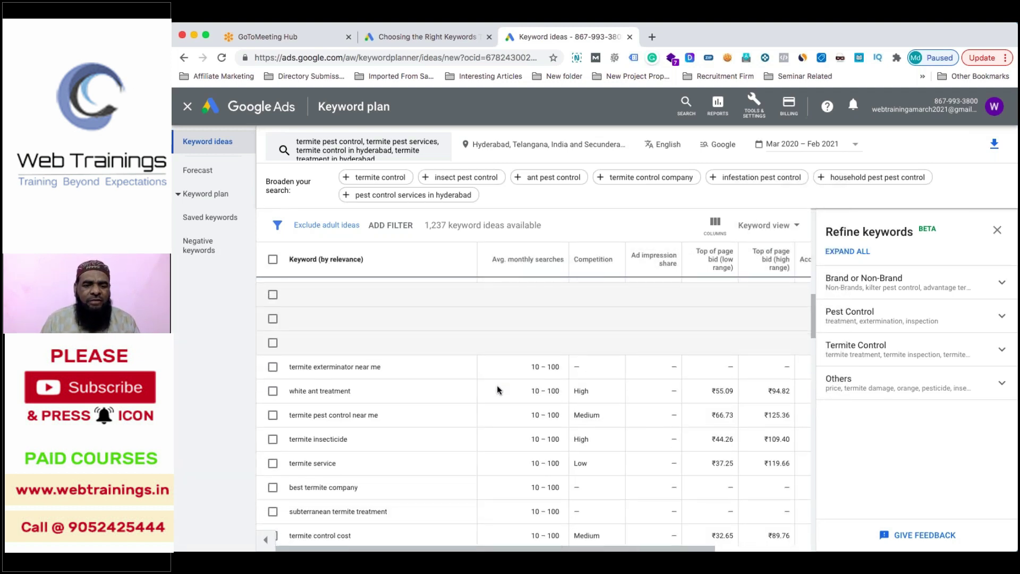
scroll(497, 388, "down", 8)
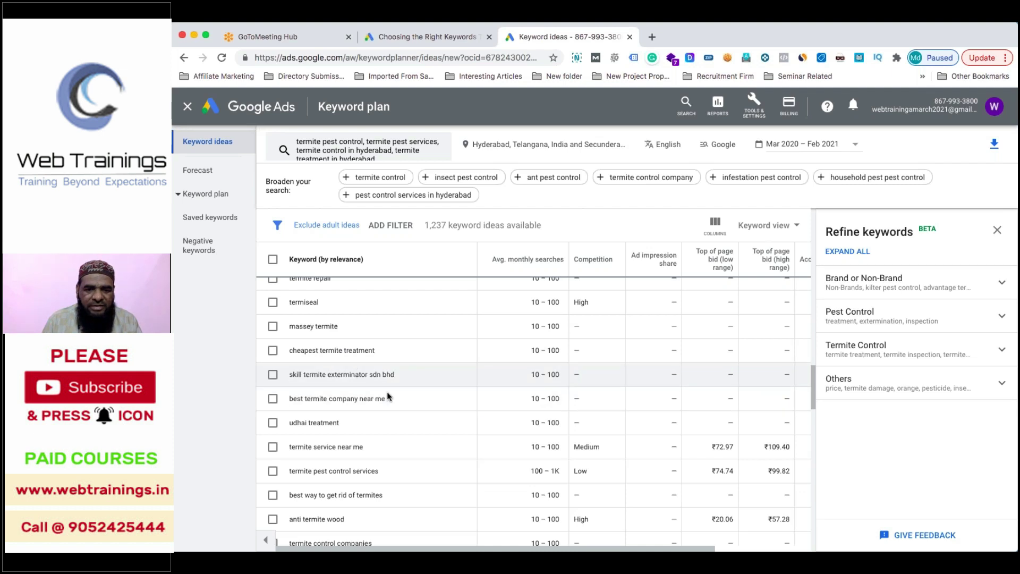
scroll(390, 375, "down", 2)
scroll(549, 449, "down", 10)
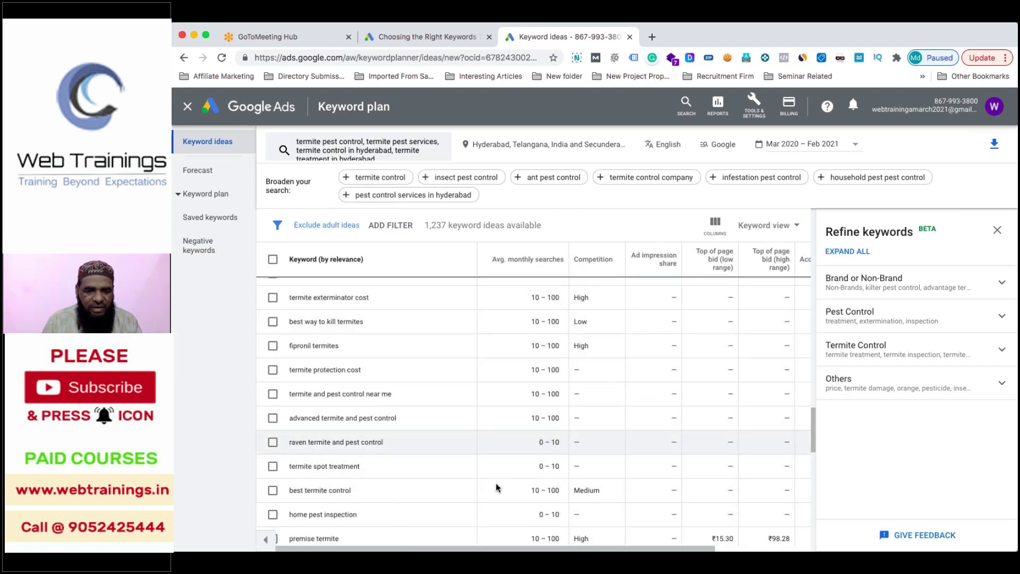
scroll(473, 481, "up", 15)
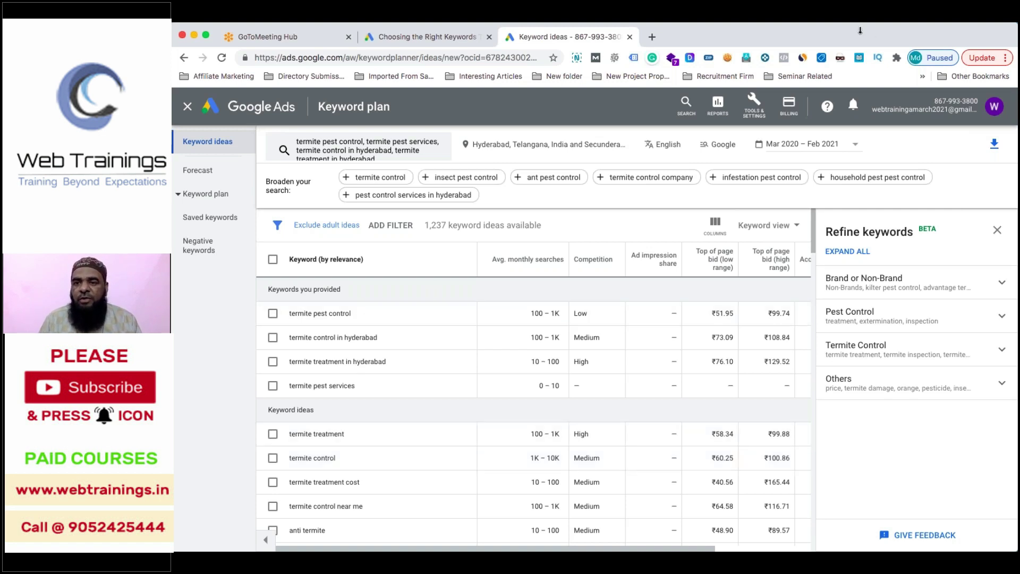
- Switch from the current Google account to the Web Trainings account
left_click(992, 107)
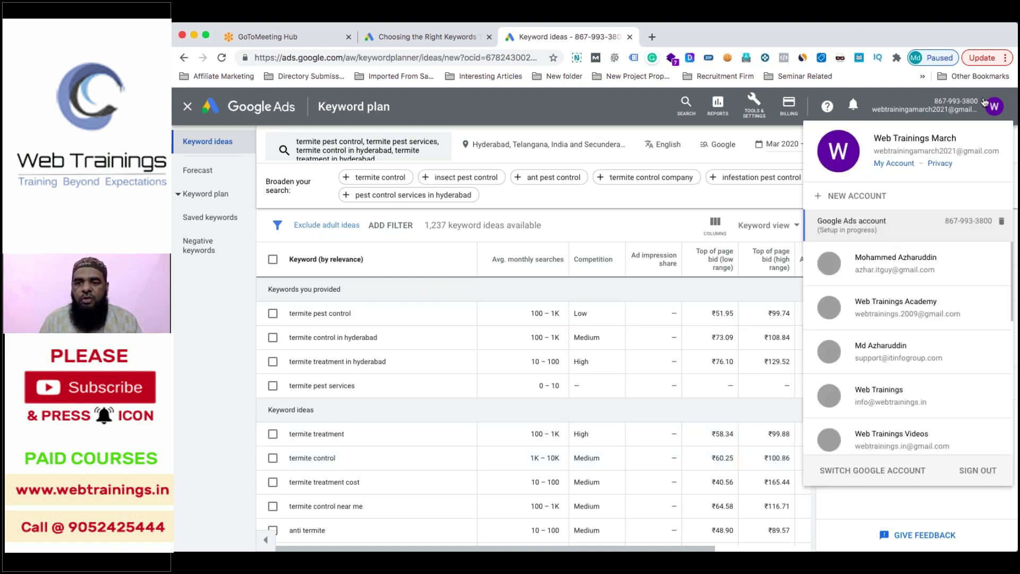
scroll(896, 356, "down", 3)
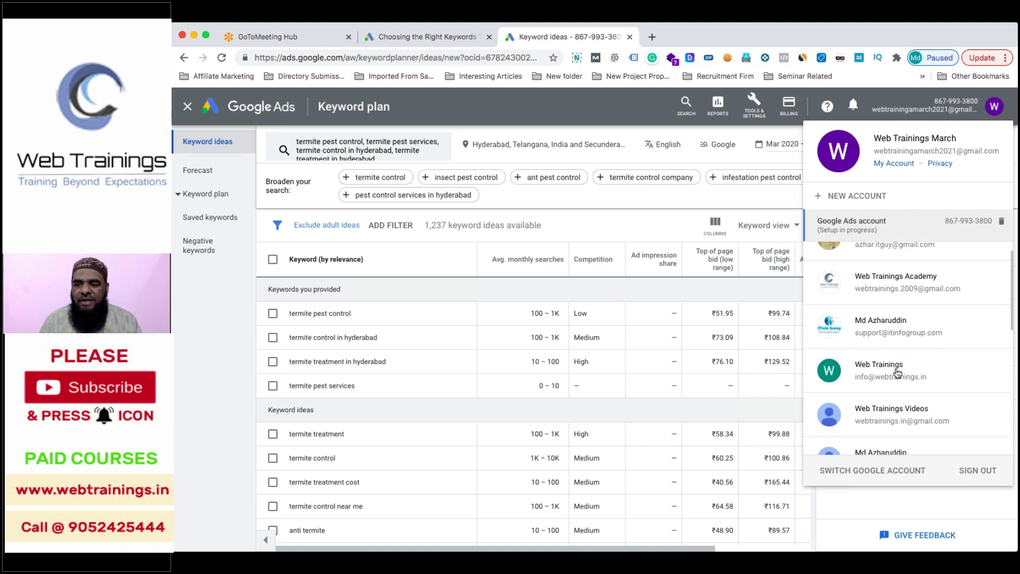
left_click(898, 372)
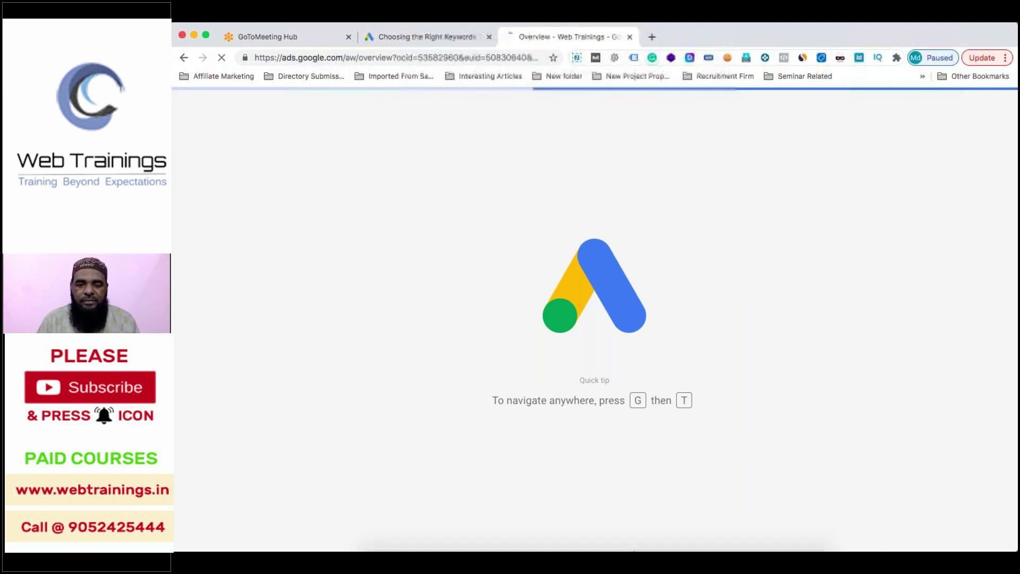
mouse_move(598, 532)
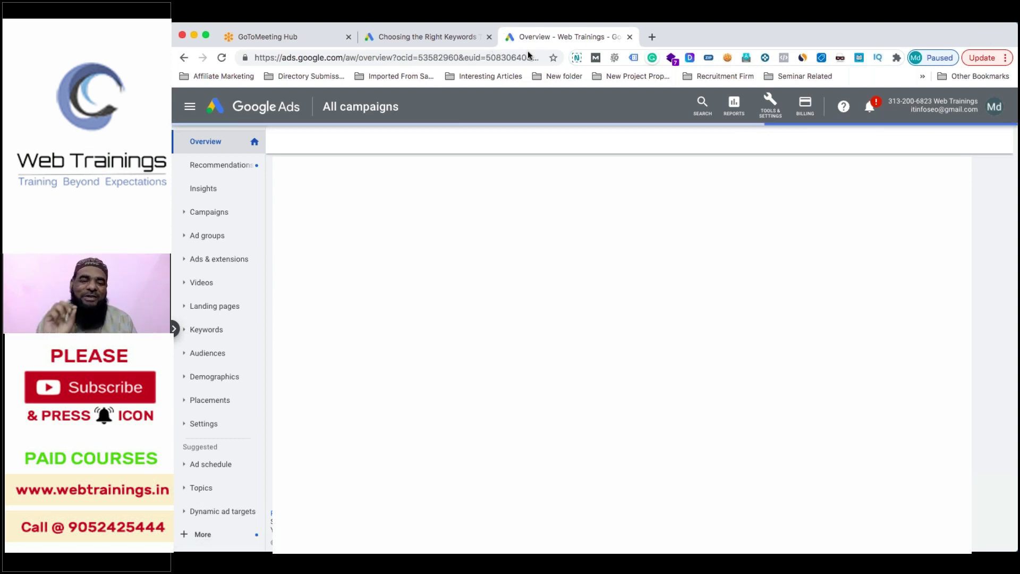
- Open Keyword Planner in the Web Trainings account and dismiss the notice about its updates
left_click(770, 111)
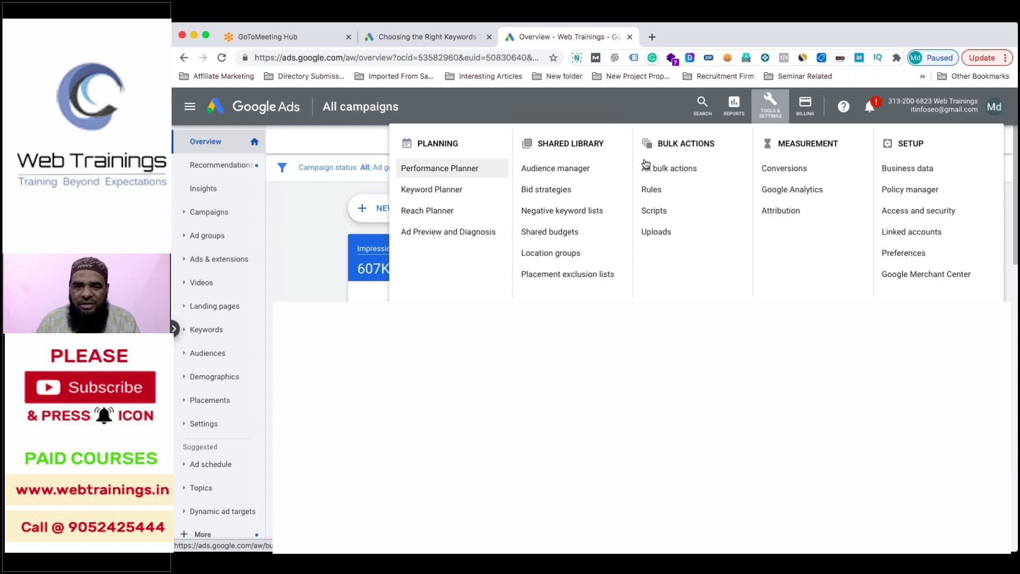
left_click(427, 197)
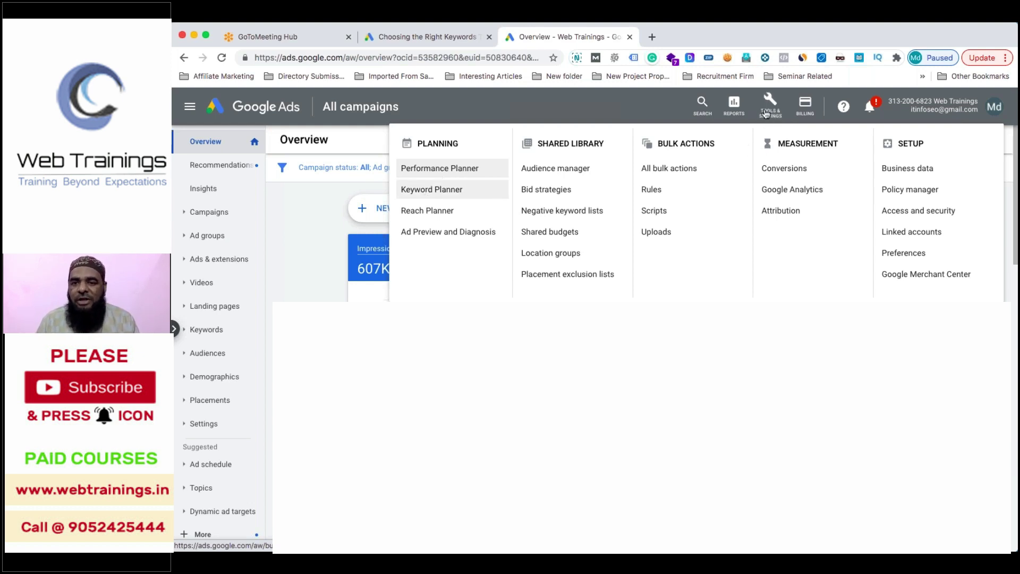
left_click(486, 186)
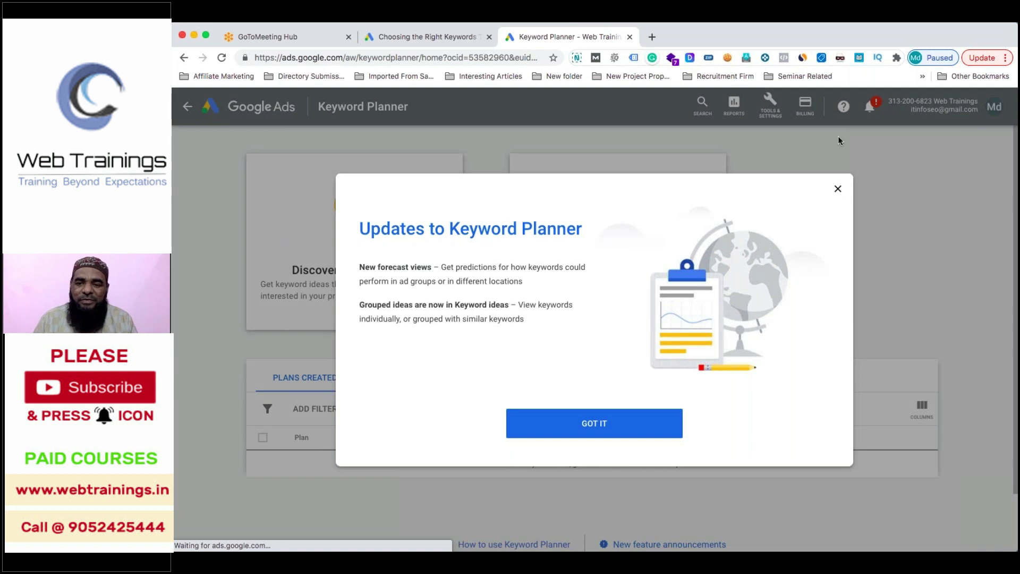
left_click(838, 189)
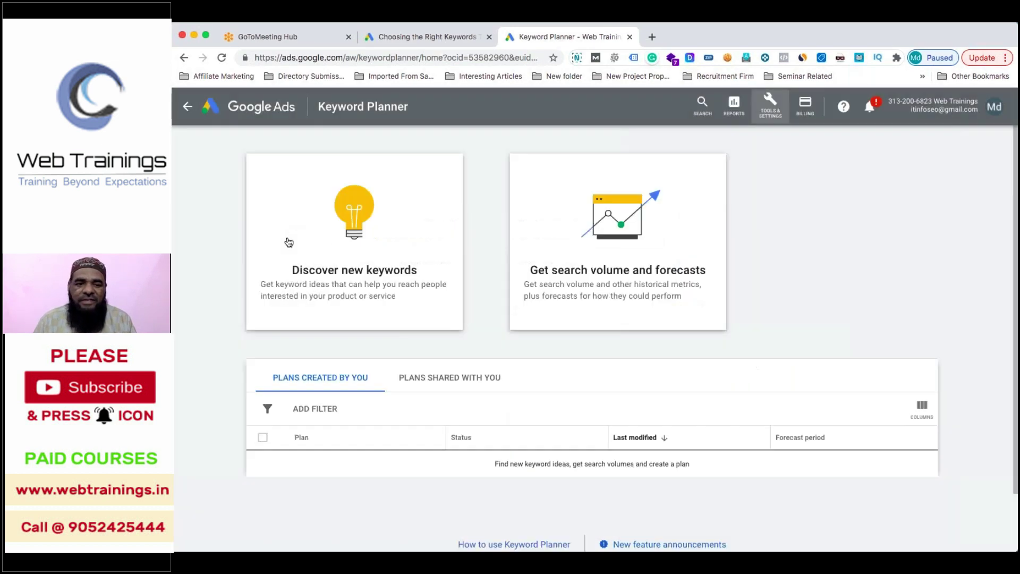
- Start discovering new keywords with "termite control", "termite pest control" and "termite treatment"
left_click(349, 234)
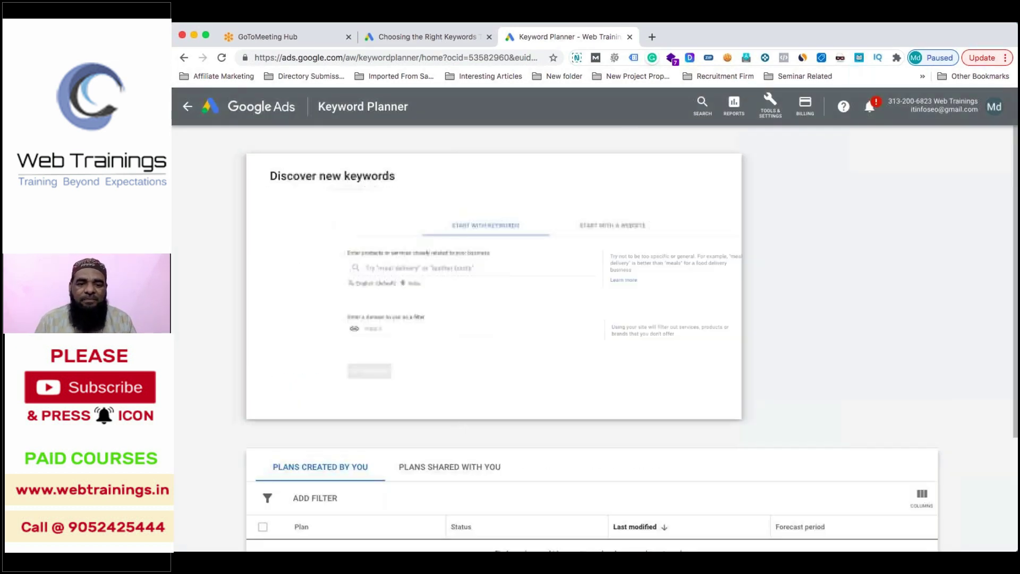
type("termite co")
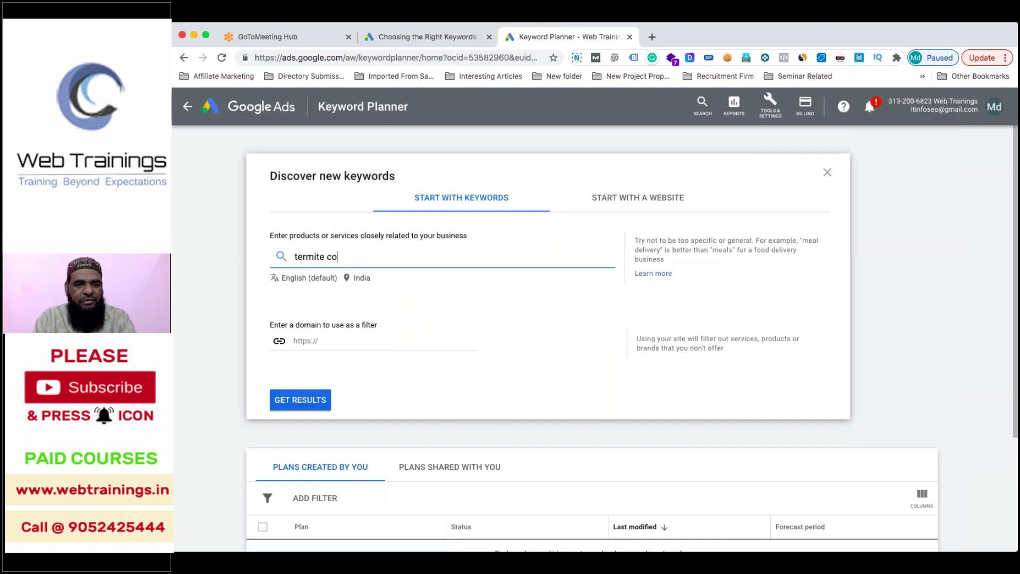
type("ntrol")
key("Return")
type("ter")
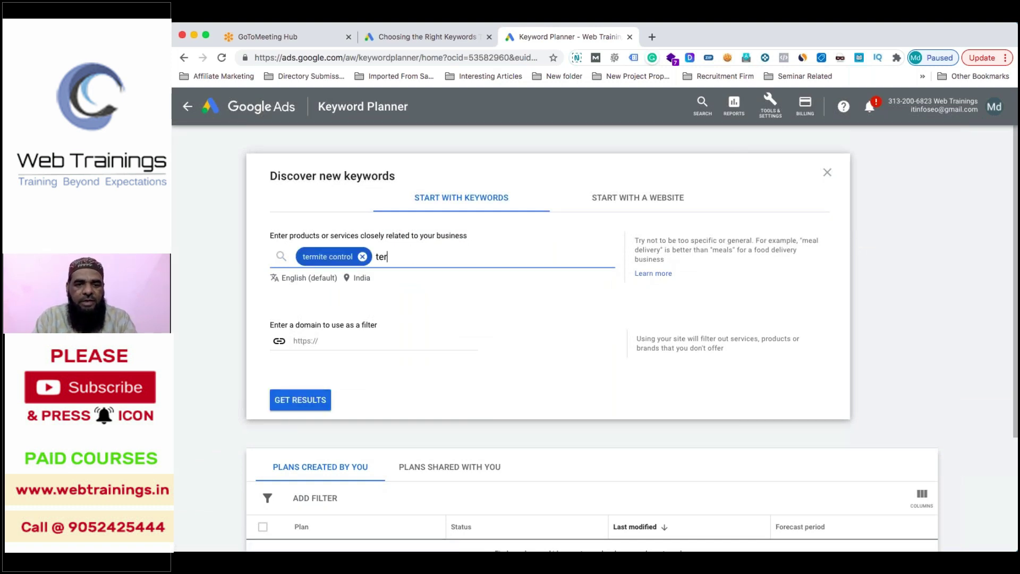
type("mite pest contro")
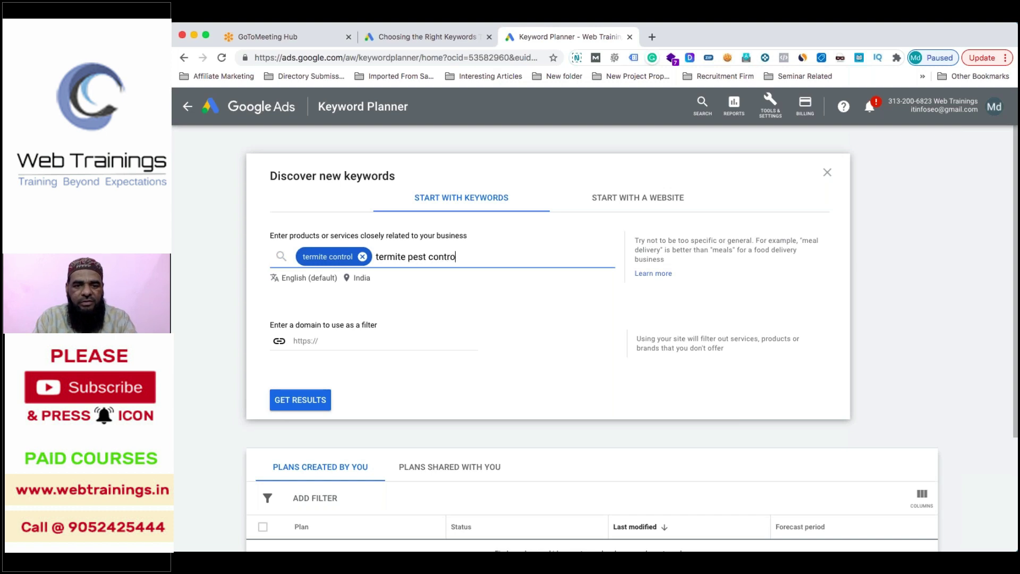
type("l")
key("Return")
type("termite")
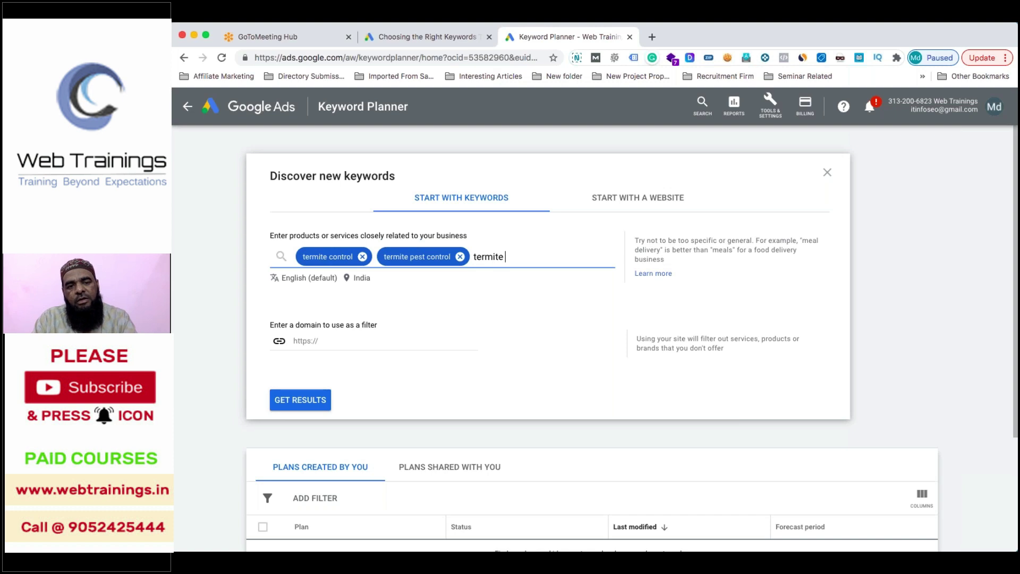
type(" trea")
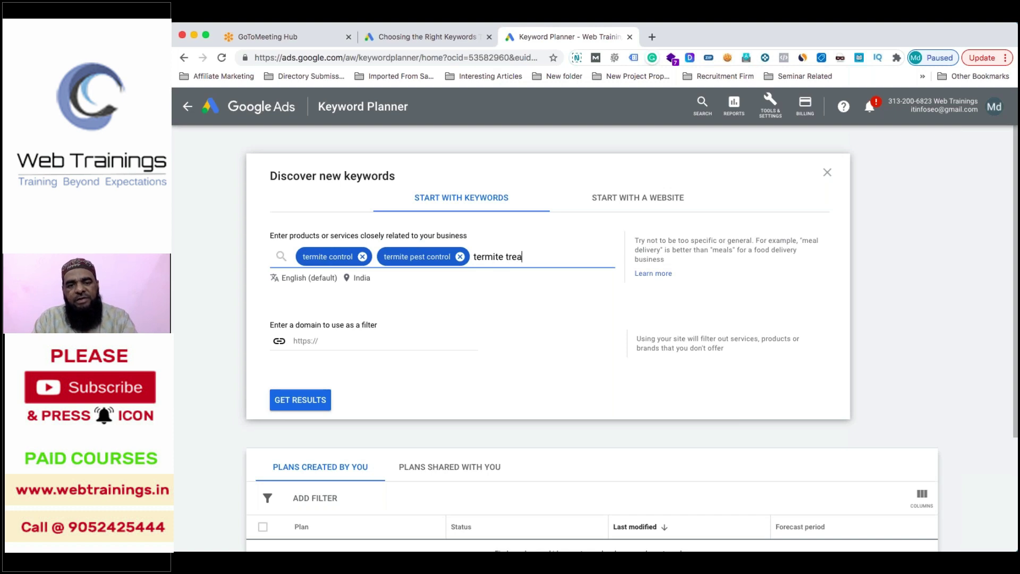
type("tment")
key("Return")
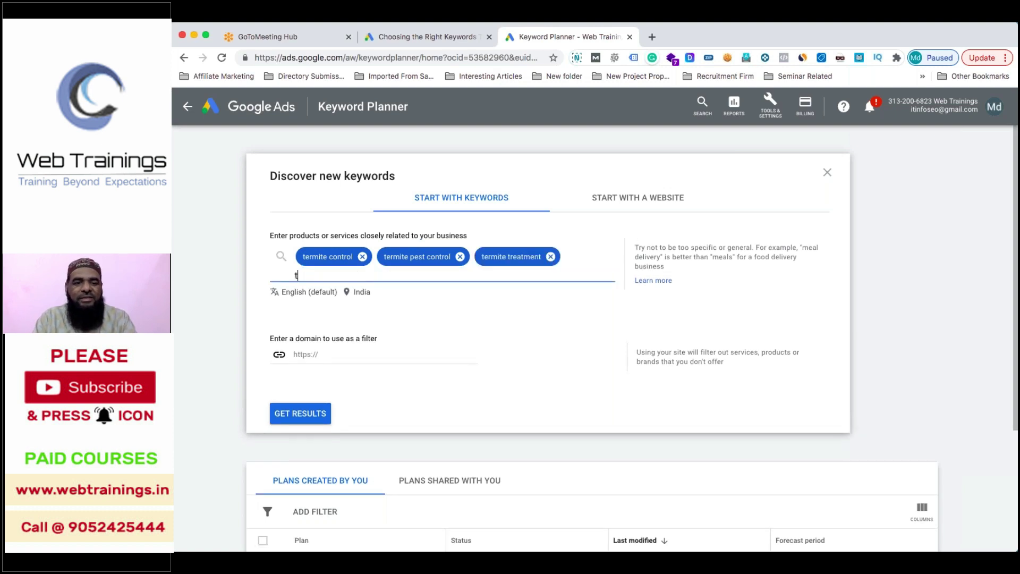
- Add "termite pest control in hyderabad" as a fourth keyword for the discovery
type("termiate")
key("BackSpace")
key("BackSpace")
key("BackSpace")
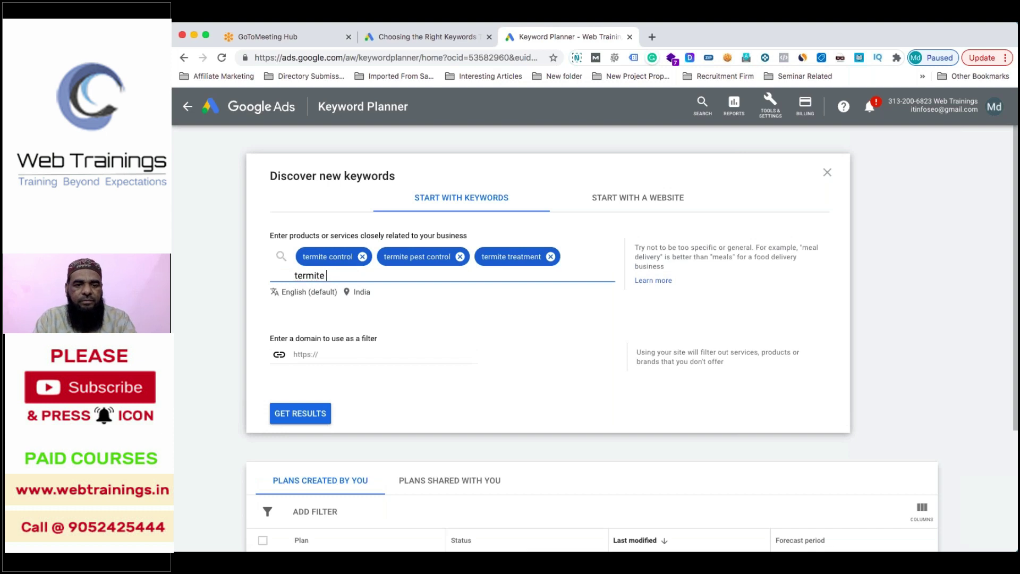
type("ntron")
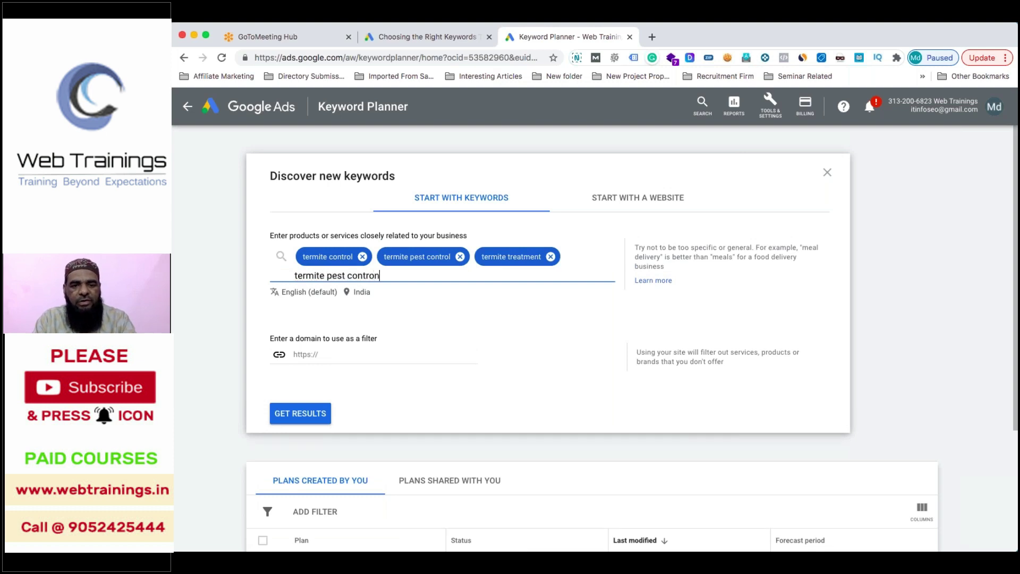
key("BackSpace")
type("l ")
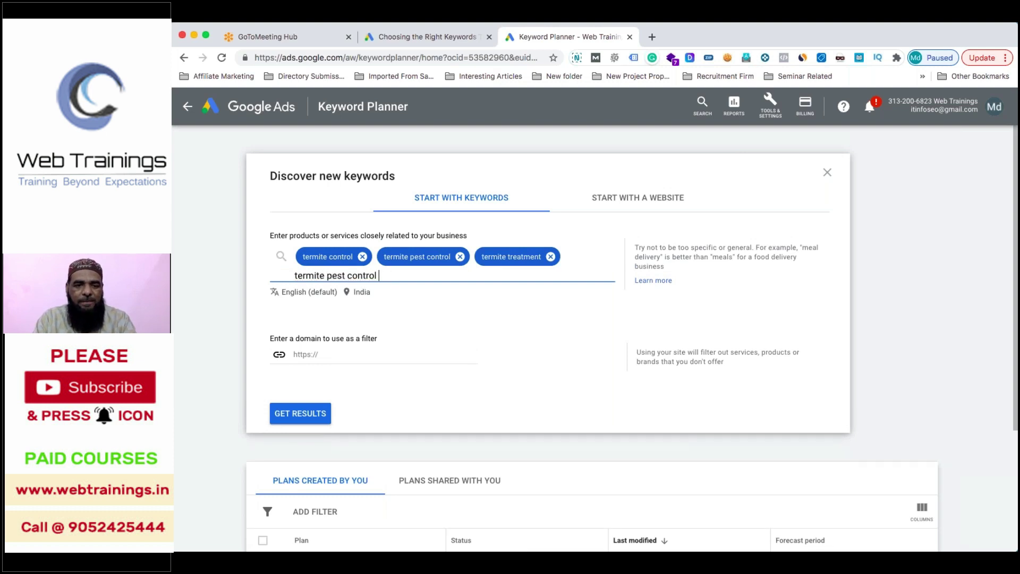
type("in hyderabad")
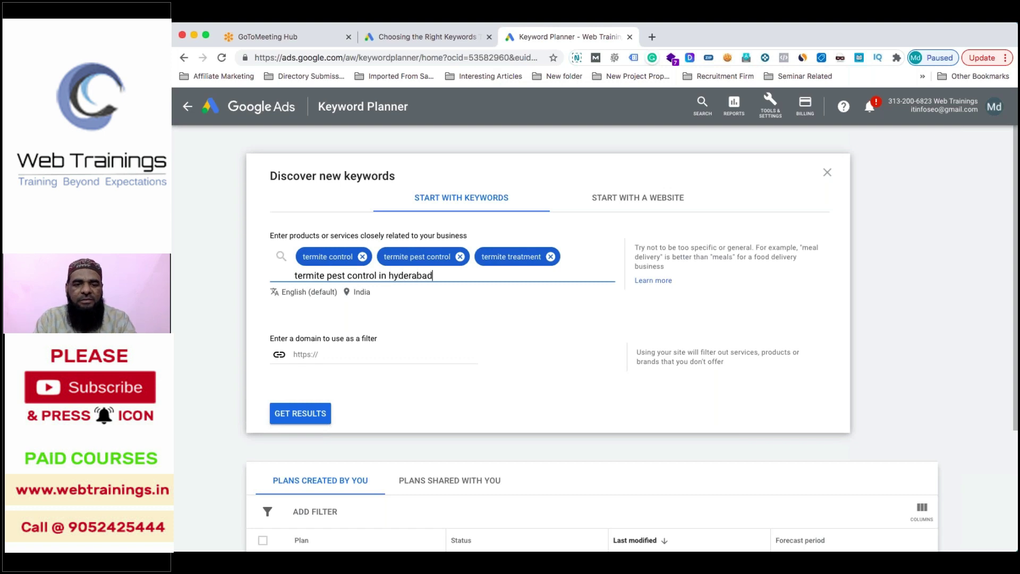
key("Return")
- Add "termite control services" as a fifth keyword for the discovery
type("te")
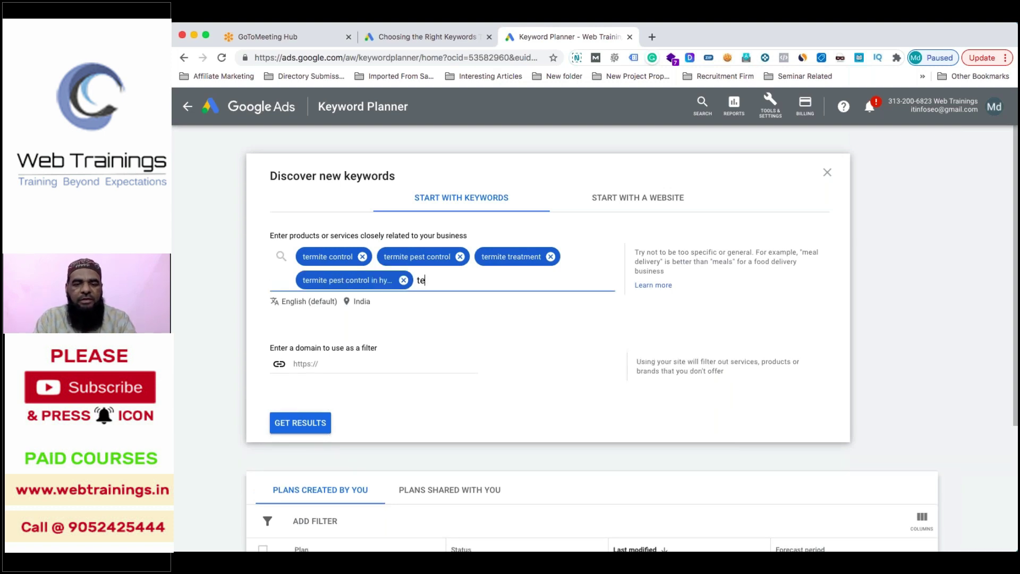
type("rmite cod")
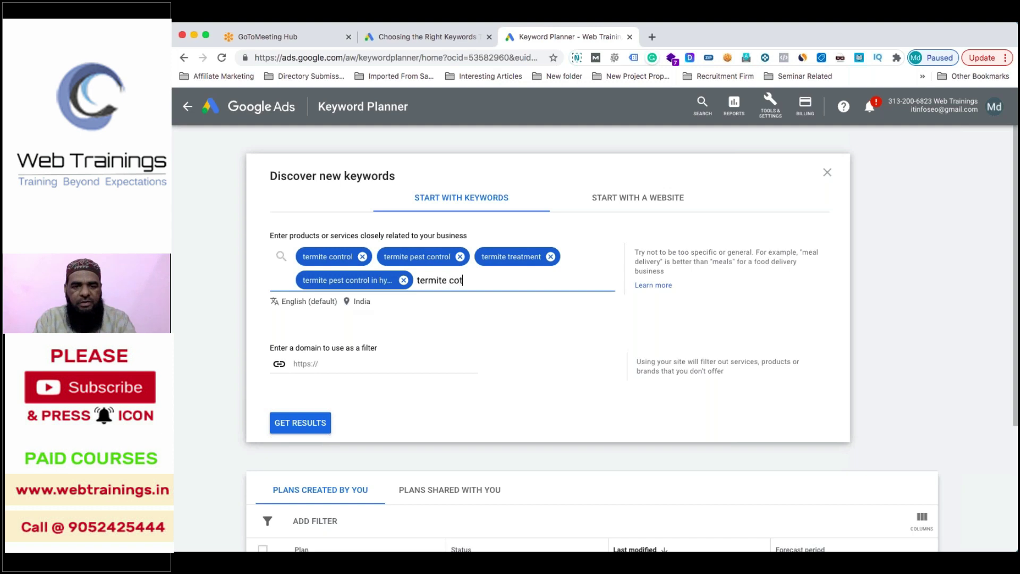
key("BackSpace")
type("ntrol services")
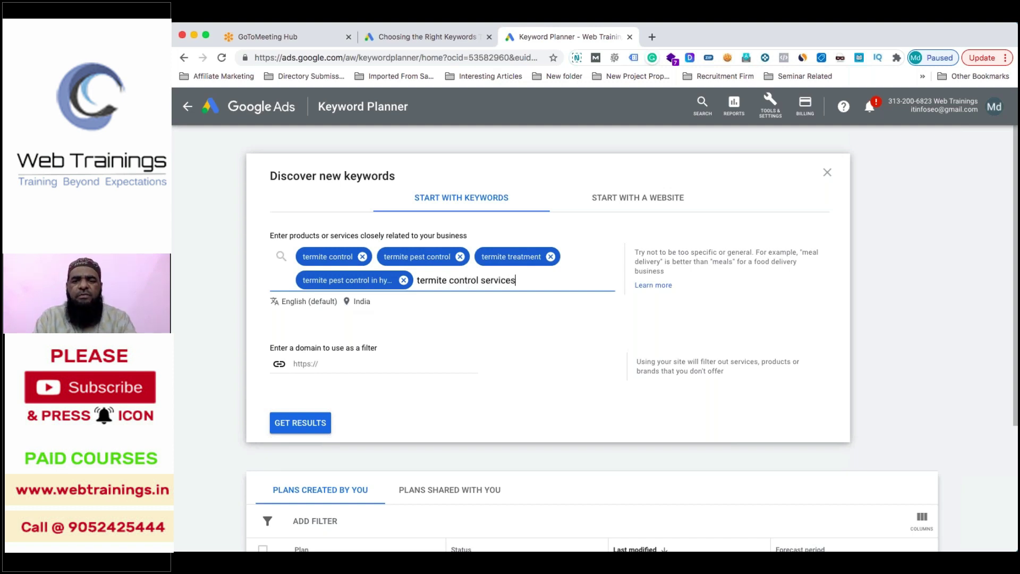
key("Return")
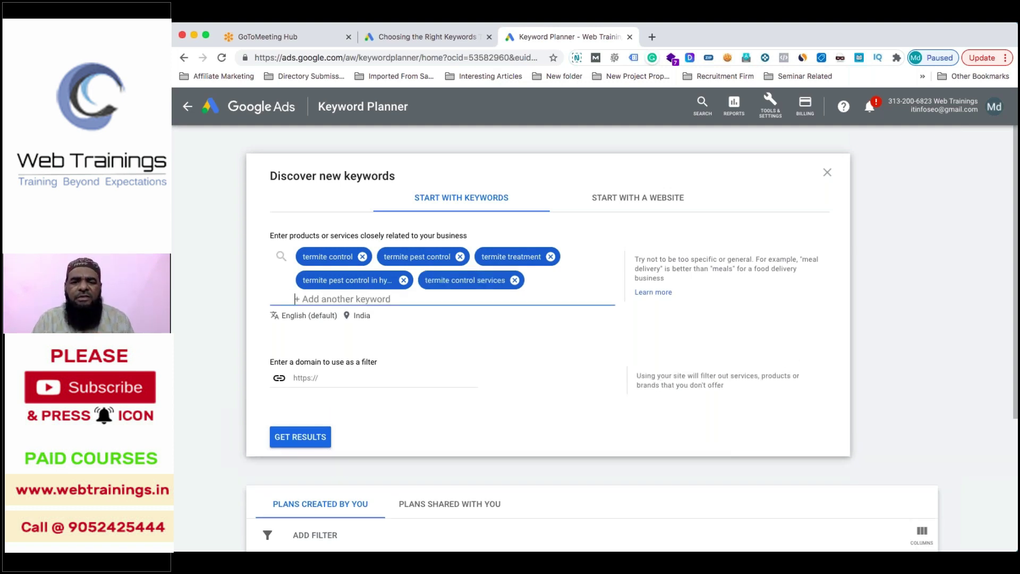
- Replace India as the target location with the city of Hyderabad, Telangana, India
left_click(364, 317)
left_click(585, 248)
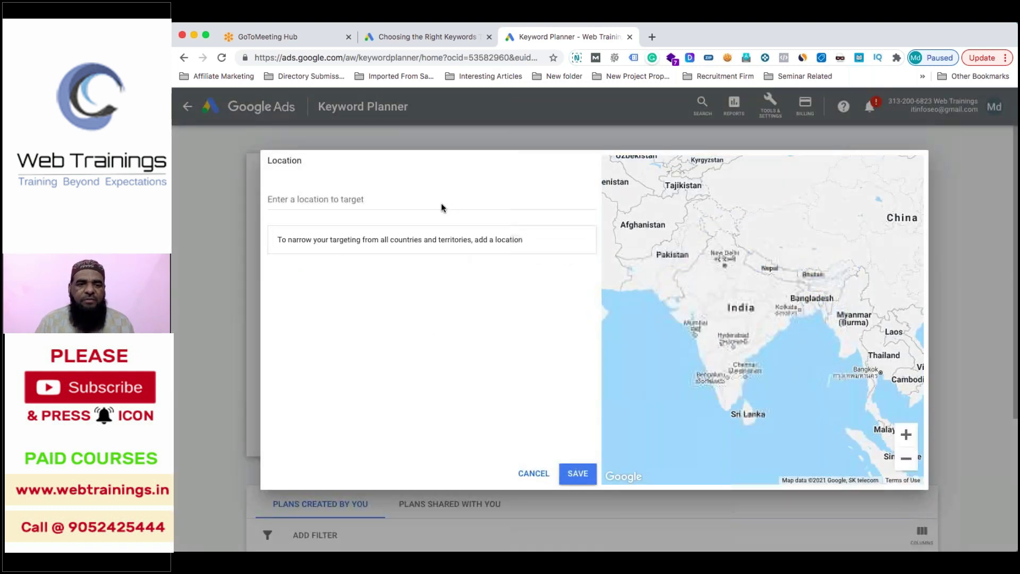
left_click(441, 203)
type("Hyde;ra")
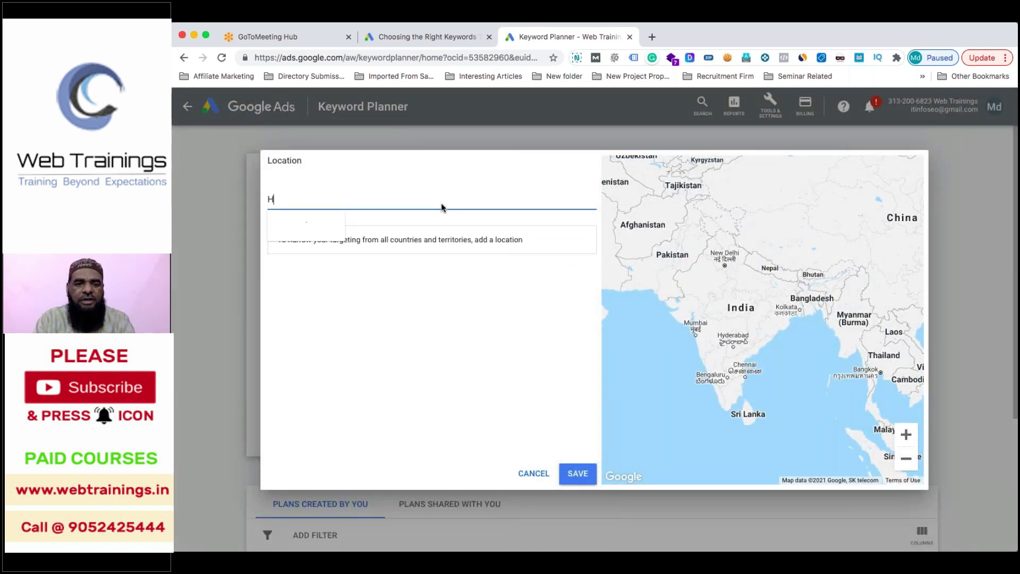
key("BackSpace")
key("BackSpace")
key("BackSpace")
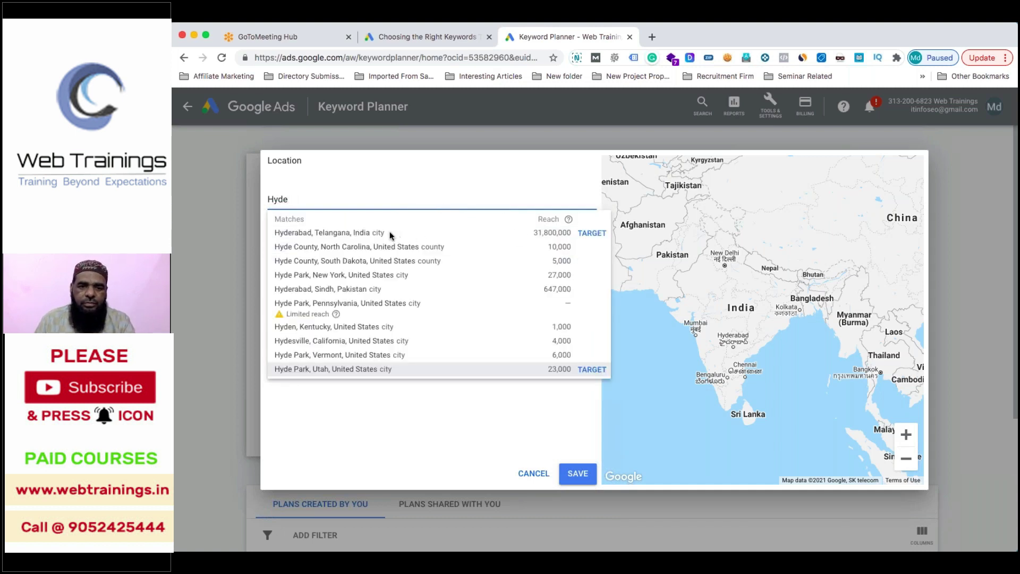
left_click(591, 233)
- Add Secunderabad, Telangana, India as a second target location and save the location settings
left_click(331, 199)
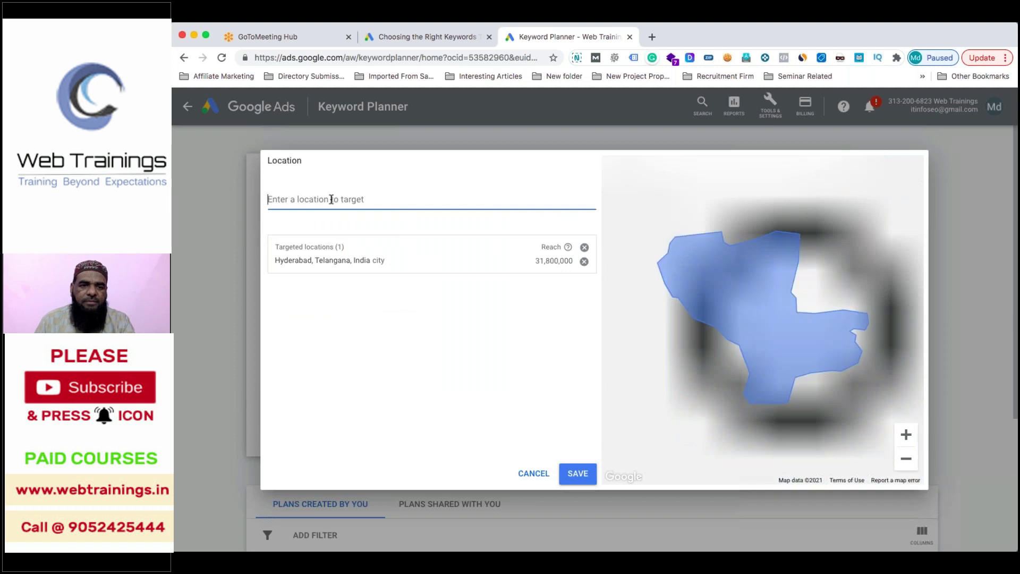
type("secund")
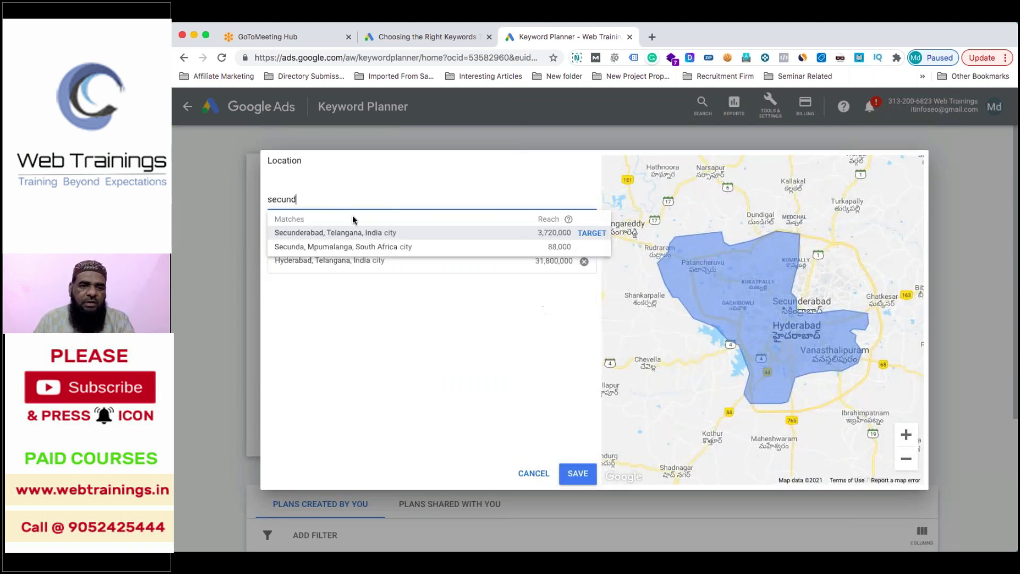
left_click(593, 230)
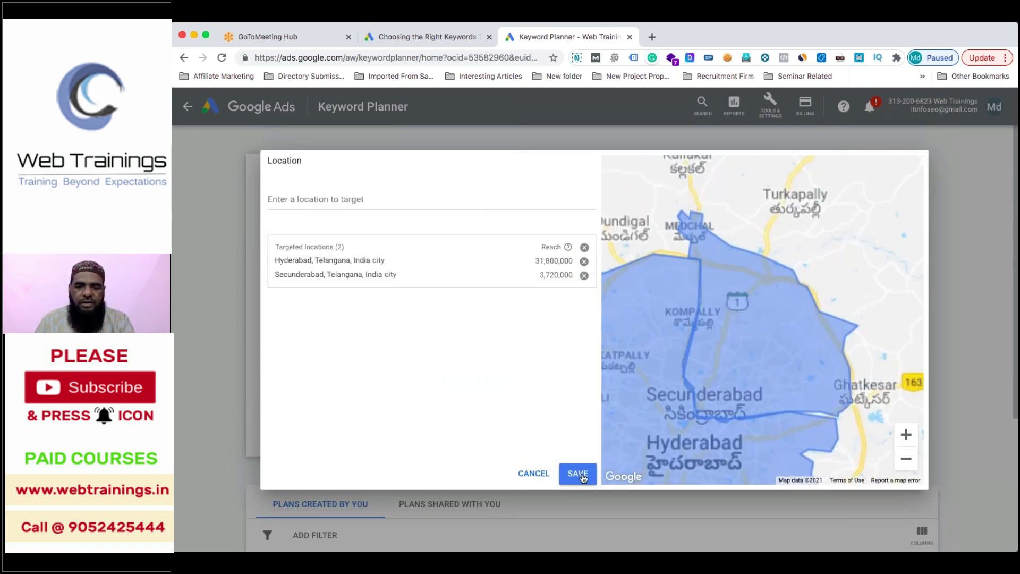
left_click(578, 473)
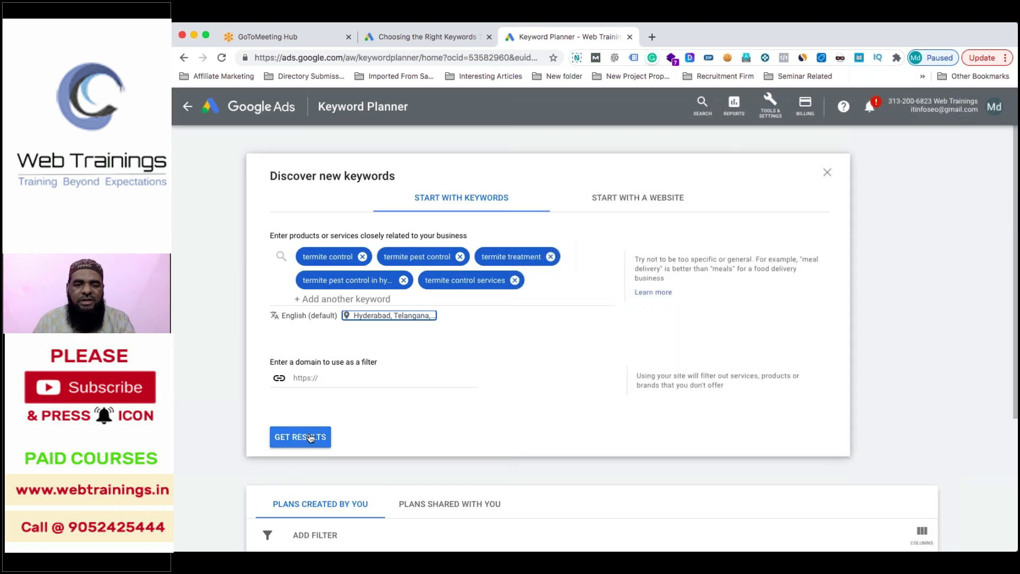
- Get the keyword ideas for the entered termite keywords and dismiss the tip about grouped ideas
left_click(311, 438)
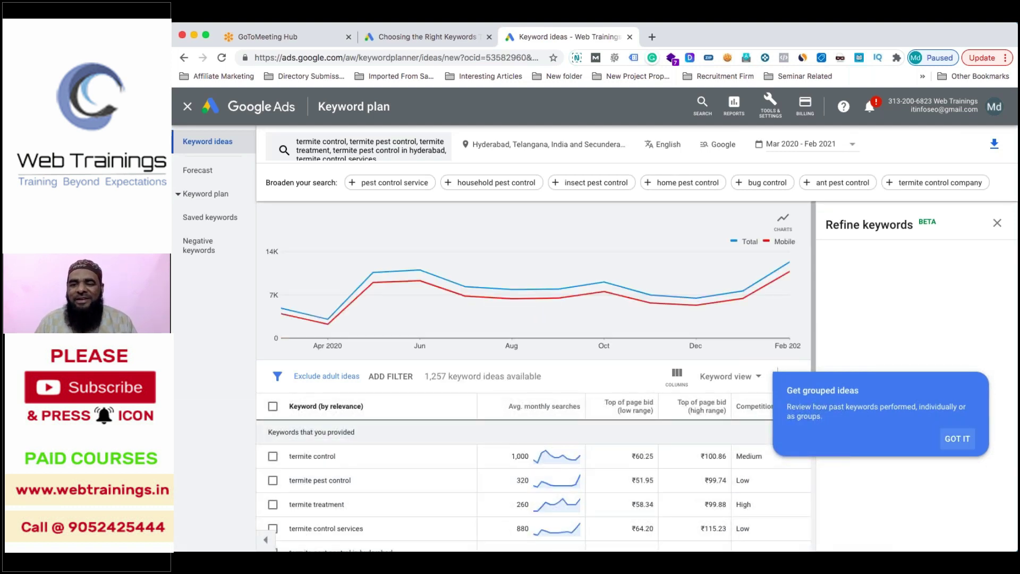
left_click(957, 439)
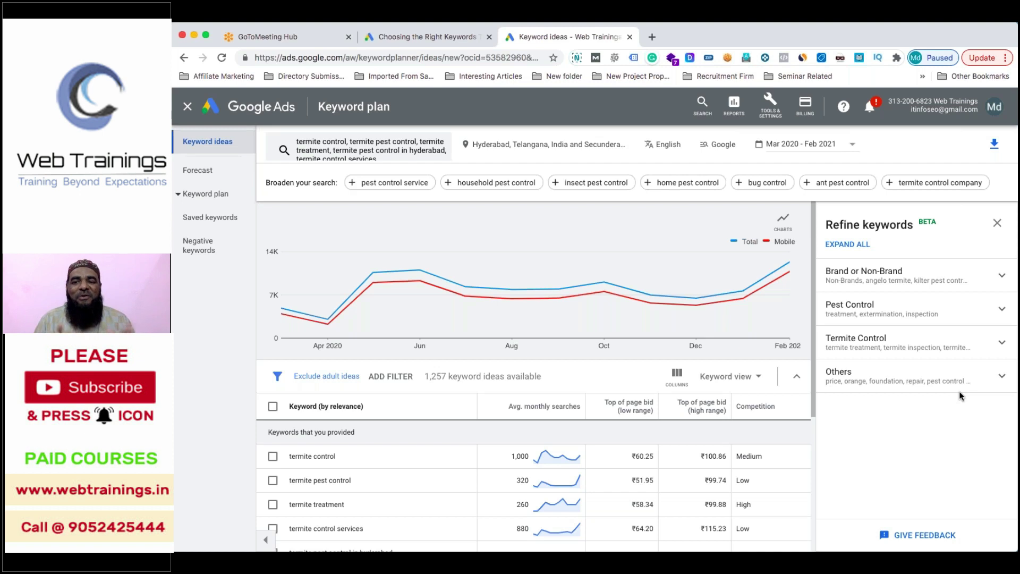
- Examine the overall search volume trend and the monthly search chart of the keyword "termite control"
mouse_move(326, 328)
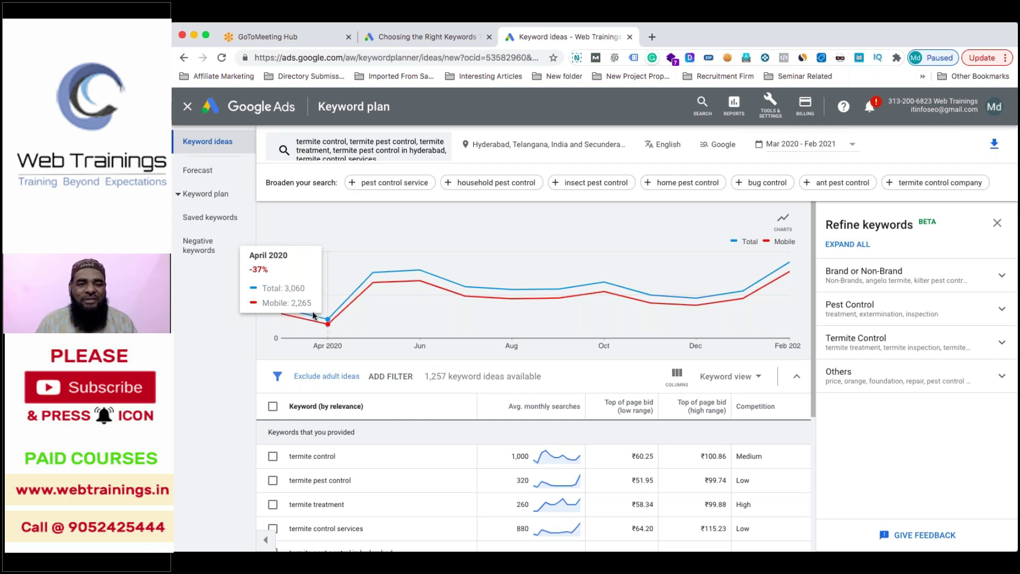
mouse_move(366, 289)
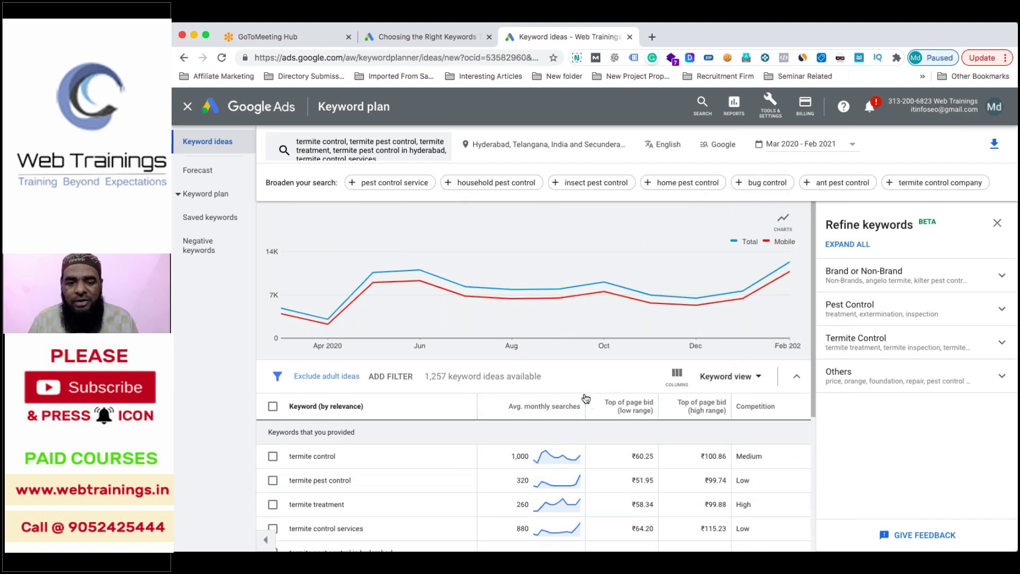
scroll(579, 396, "down", 2)
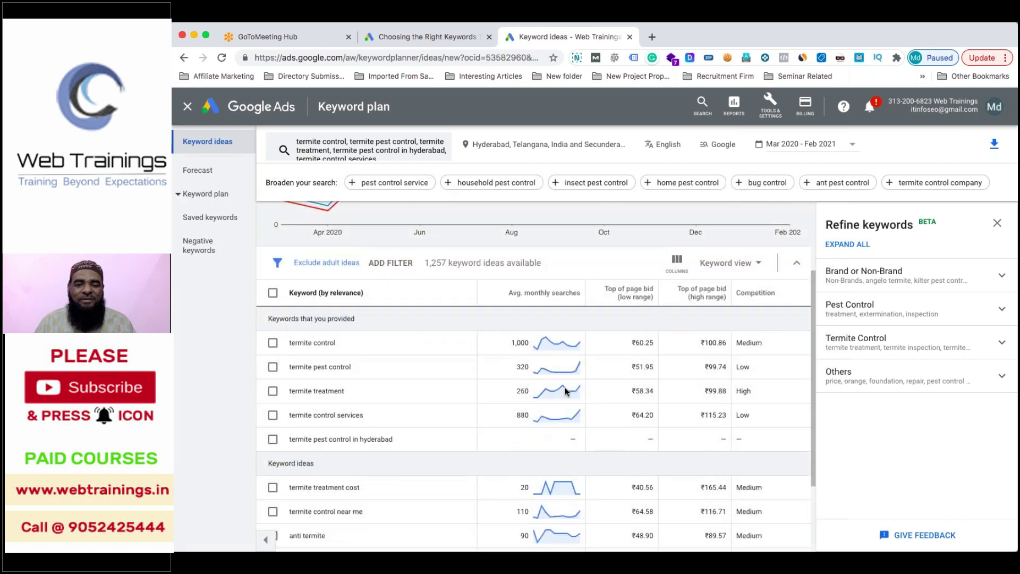
scroll(566, 392, "down", 2)
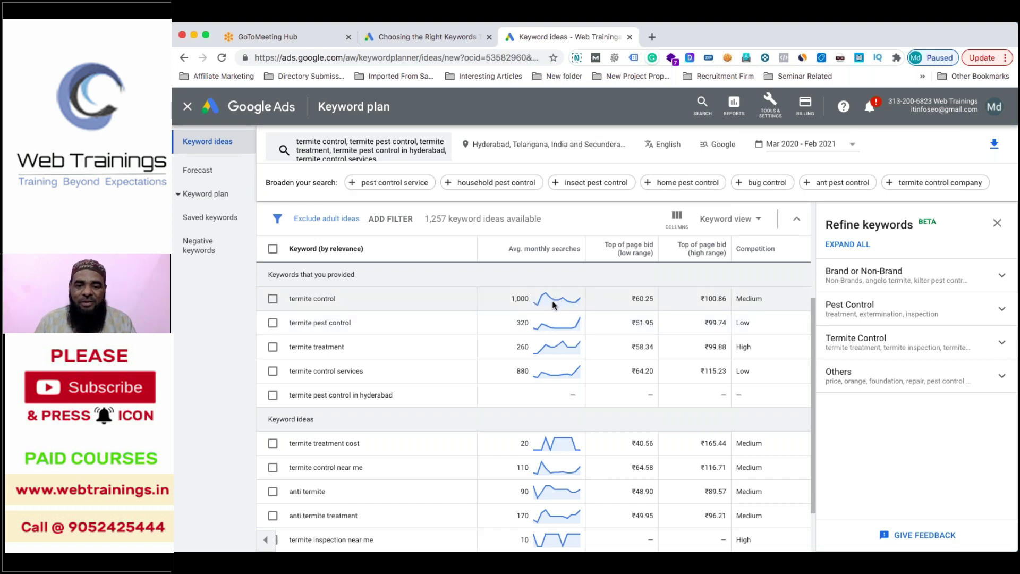
mouse_move(553, 300)
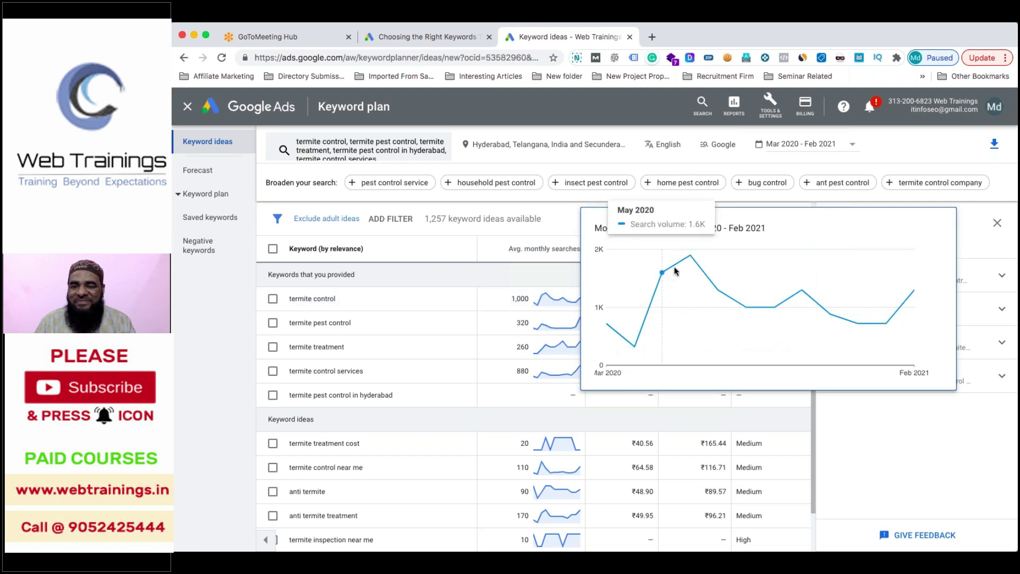
mouse_move(708, 287)
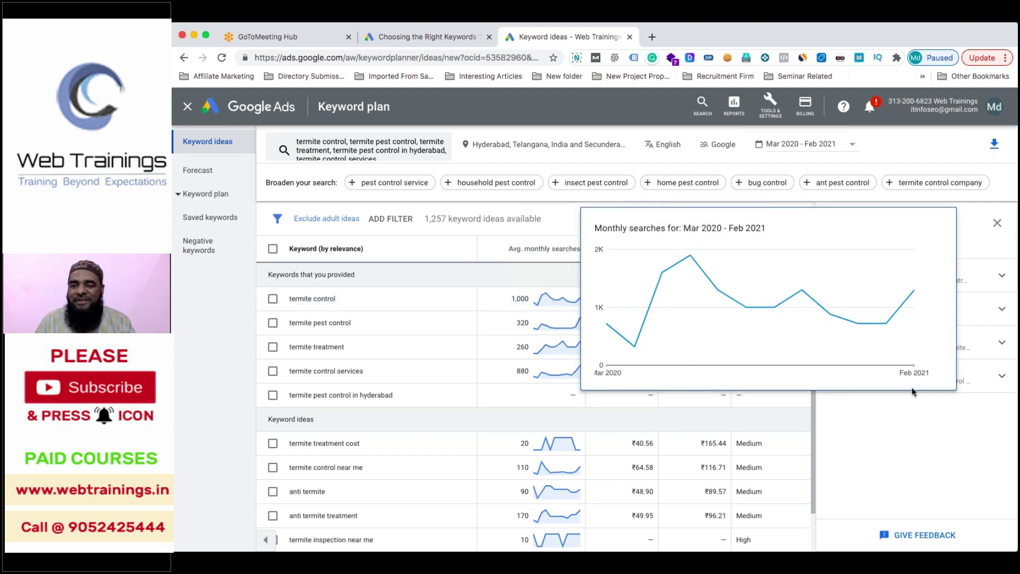
left_click(880, 452)
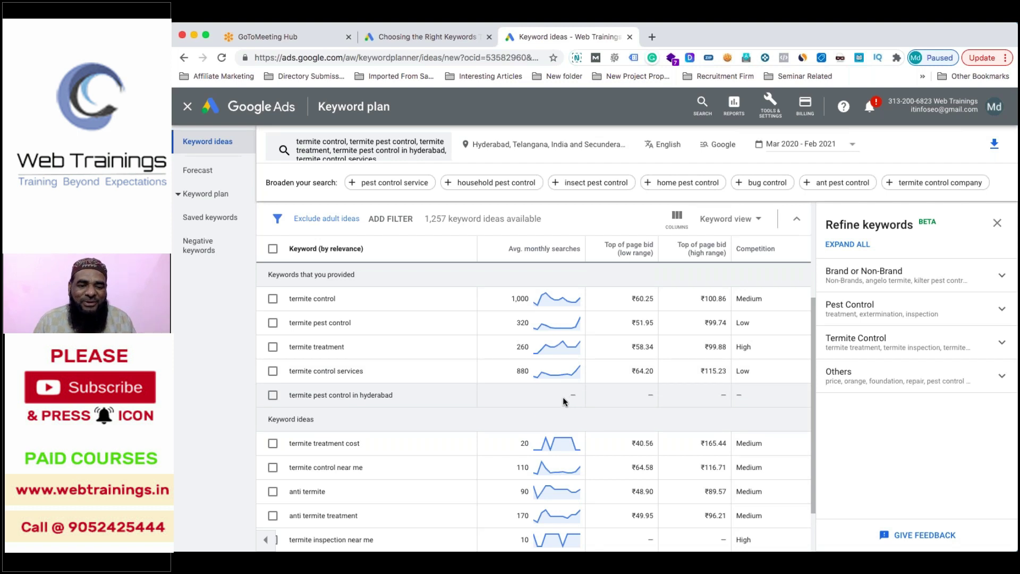
- Show 50 keyword ideas per page and look through the list and its average monthly searches
scroll(560, 405, "down", 3)
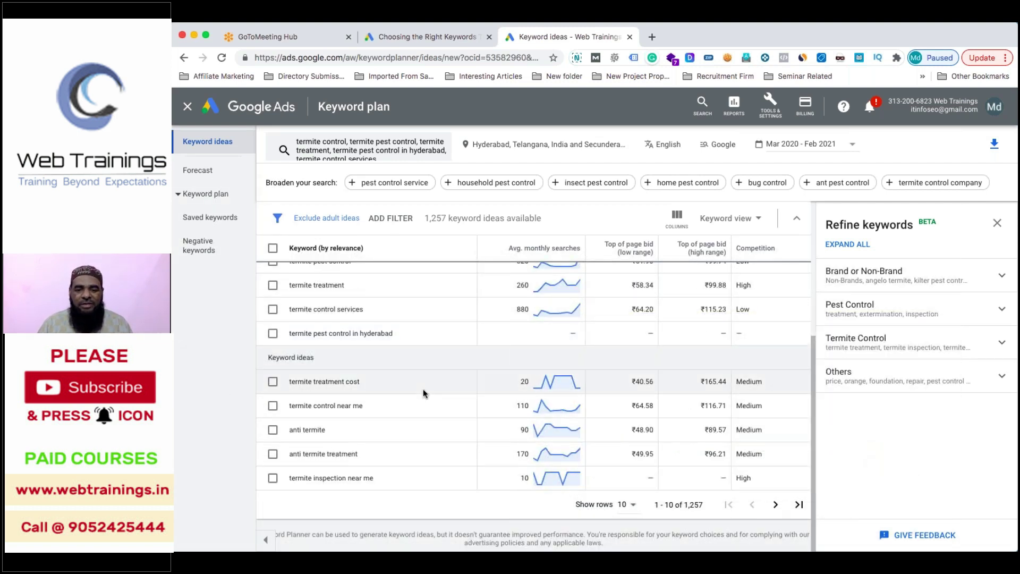
left_click(631, 507)
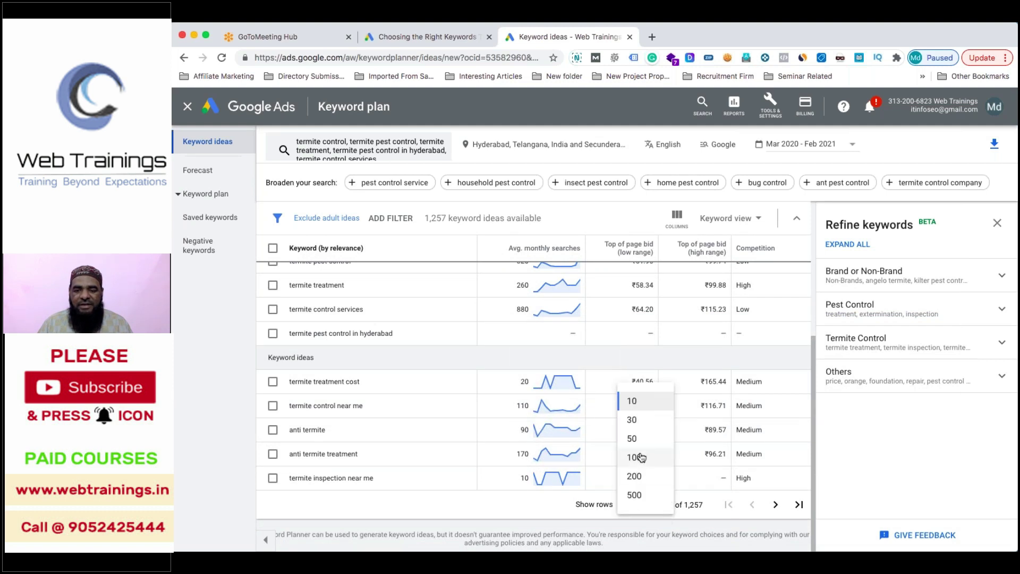
left_click(637, 442)
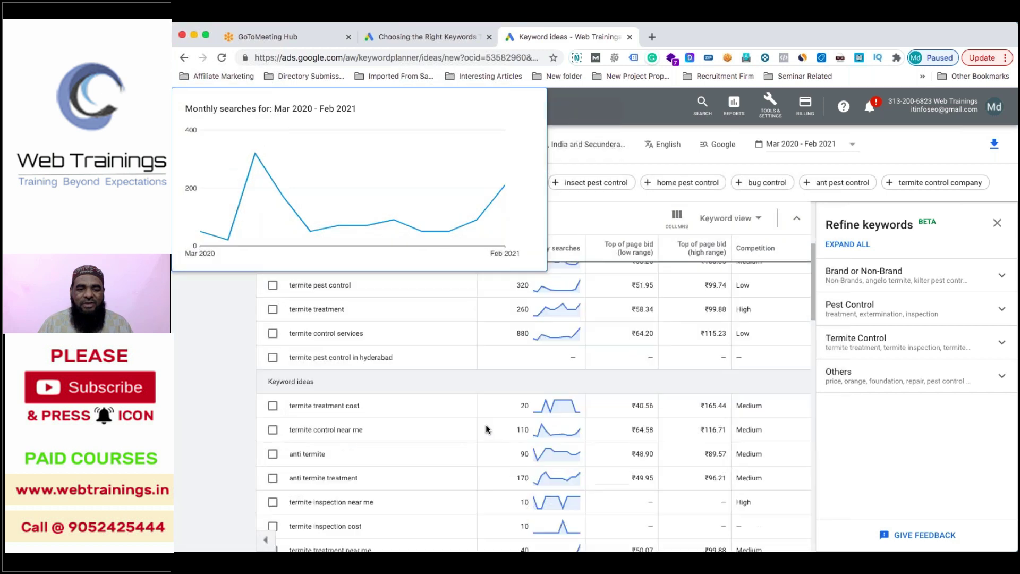
scroll(485, 428, "down", 5)
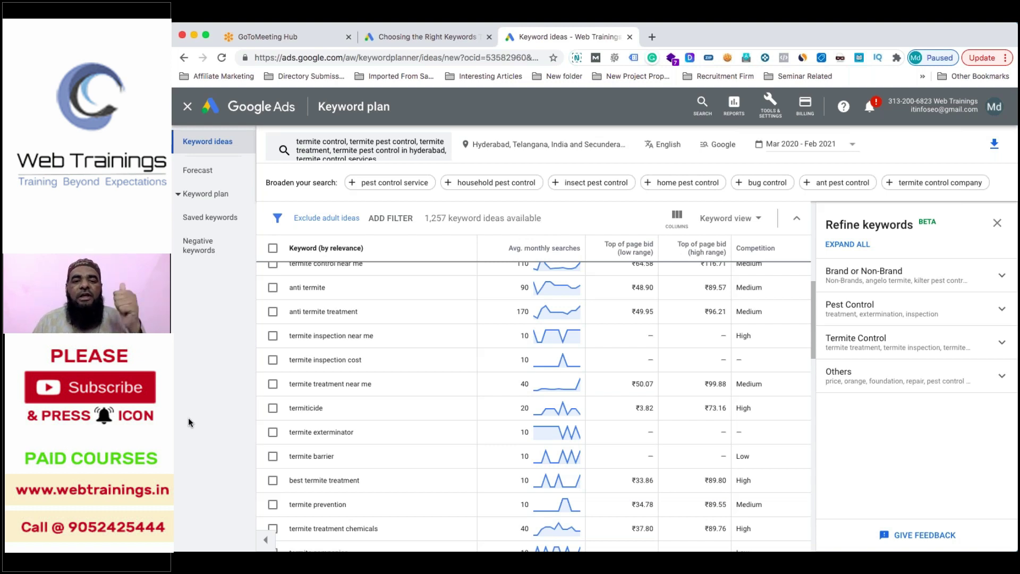
scroll(593, 360, "up", 10)
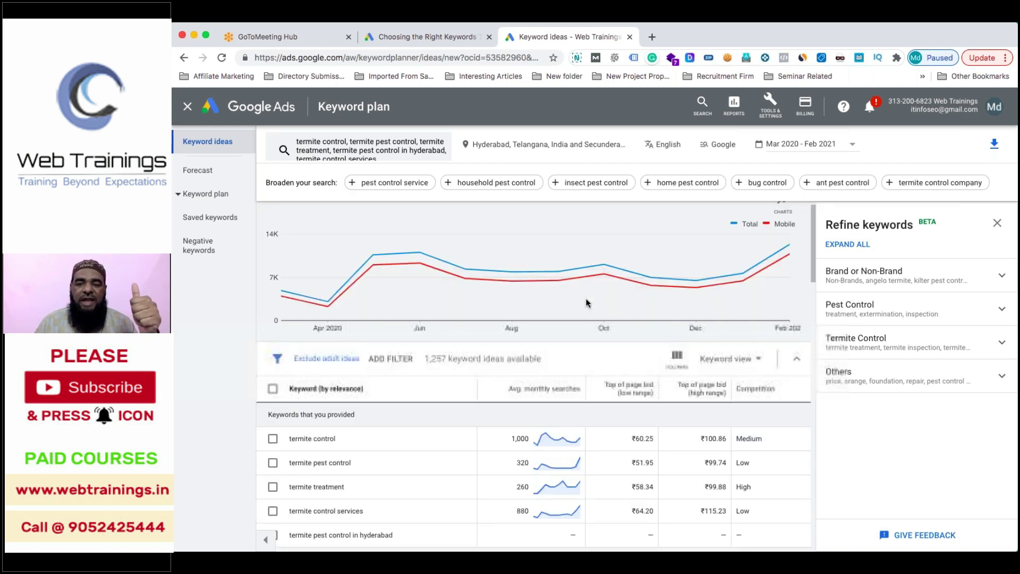
scroll(550, 371, "down", 2)
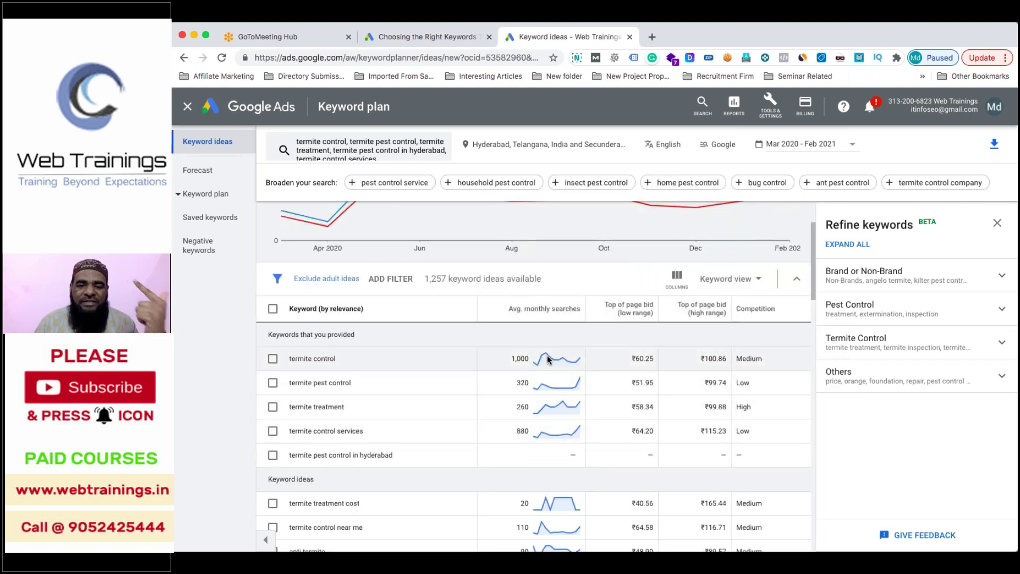
mouse_move(547, 356)
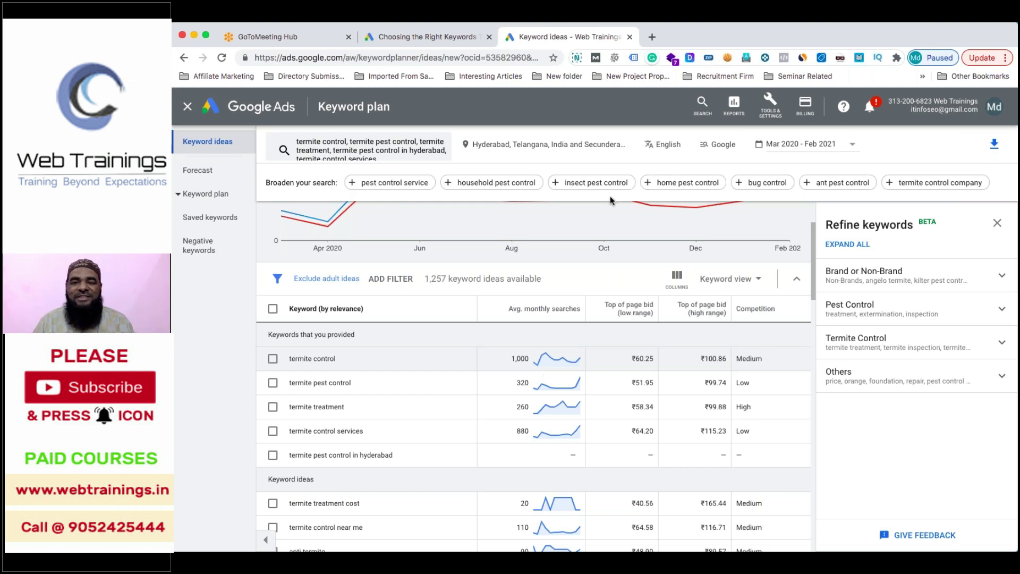
left_click(567, 531)
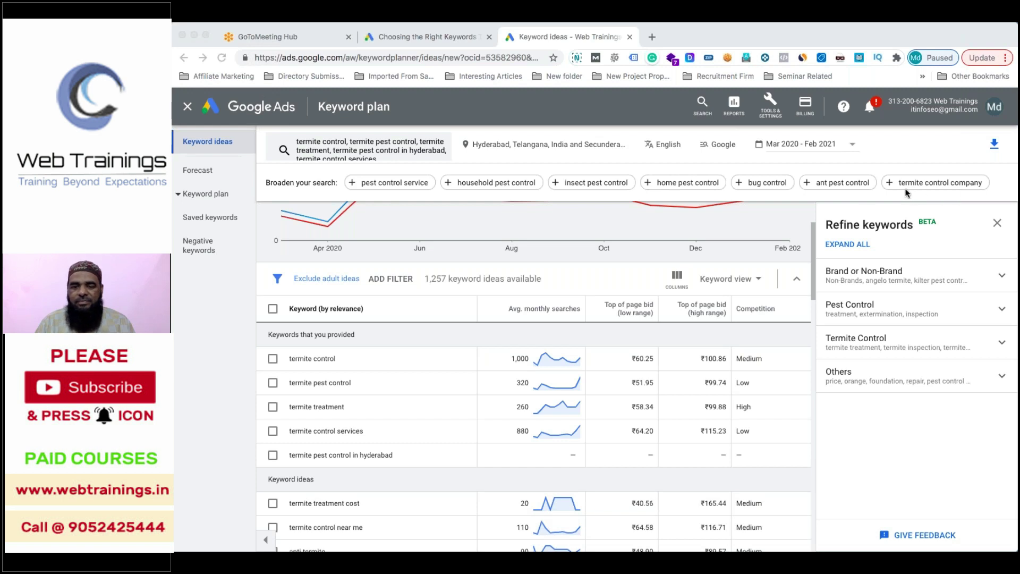
left_click(203, 420)
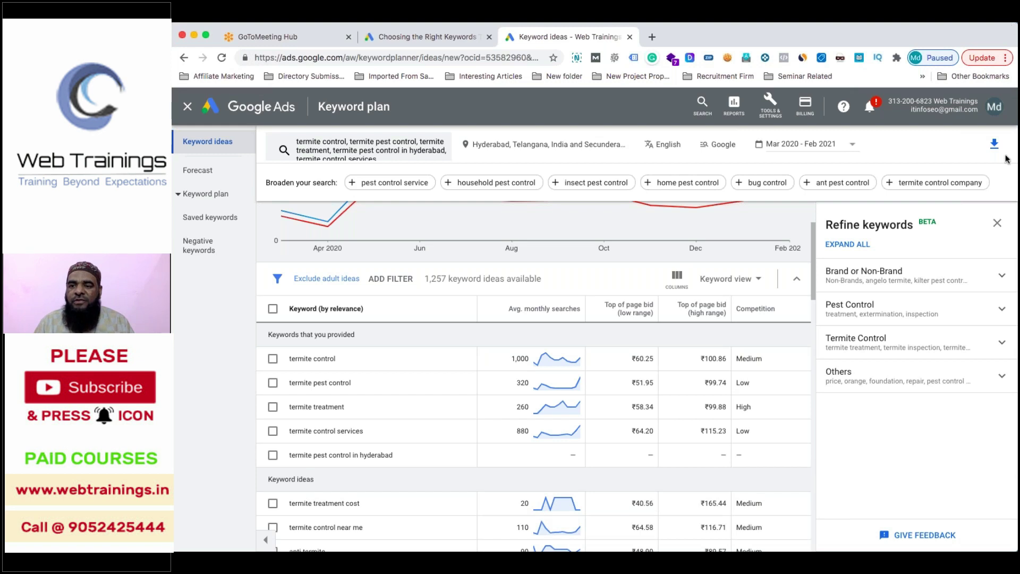
- Exclude the Contractor keywords in the Brand or Non-Brand refinement and look over the filtered keyword ideas
left_click(937, 278)
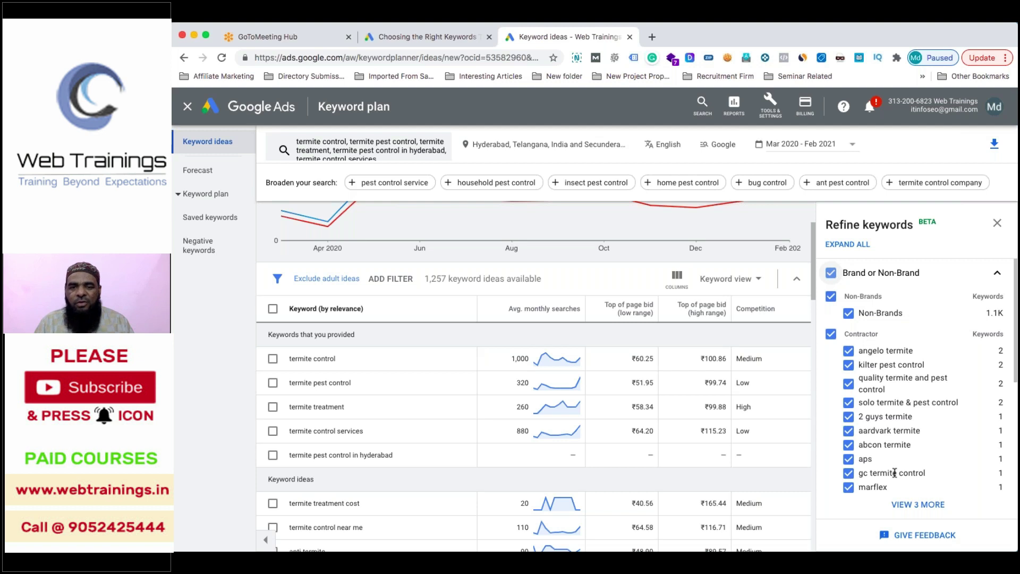
left_click(831, 339)
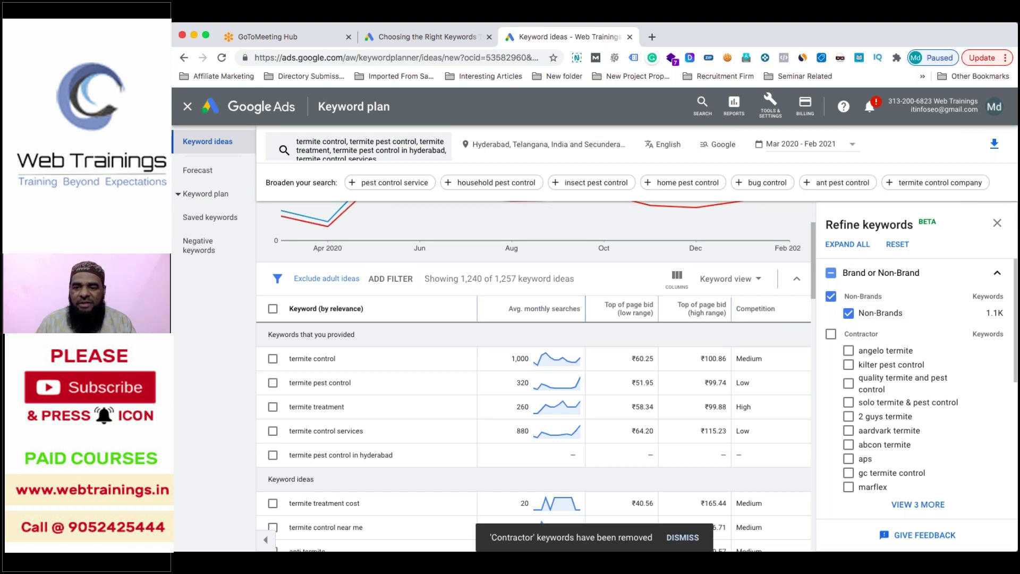
scroll(452, 385, "down", 2)
scroll(449, 388, "down", 3)
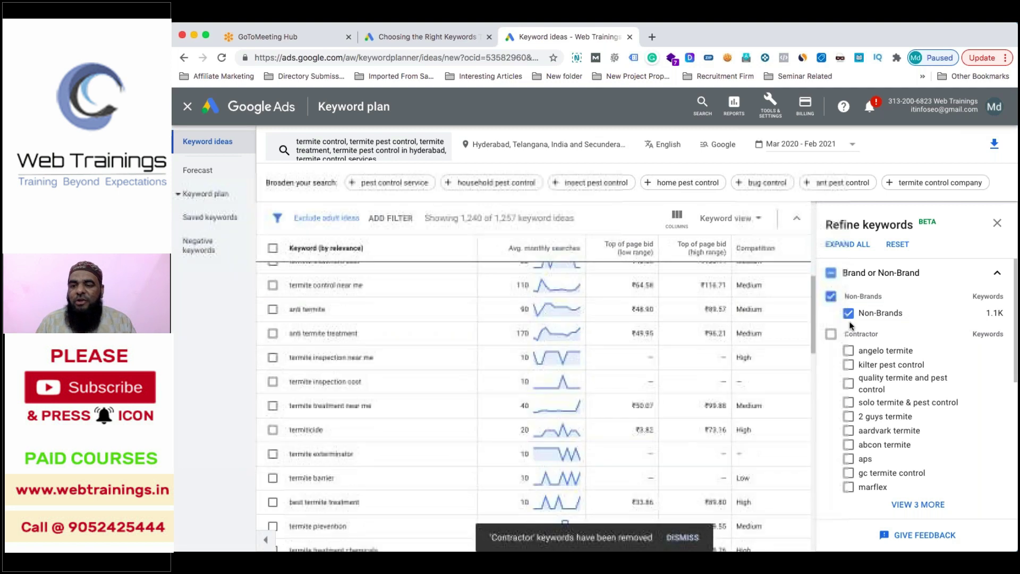
- Reset the Brand or Non-Brand refinement so its keywords are included again, and collapse that group
left_click(830, 274)
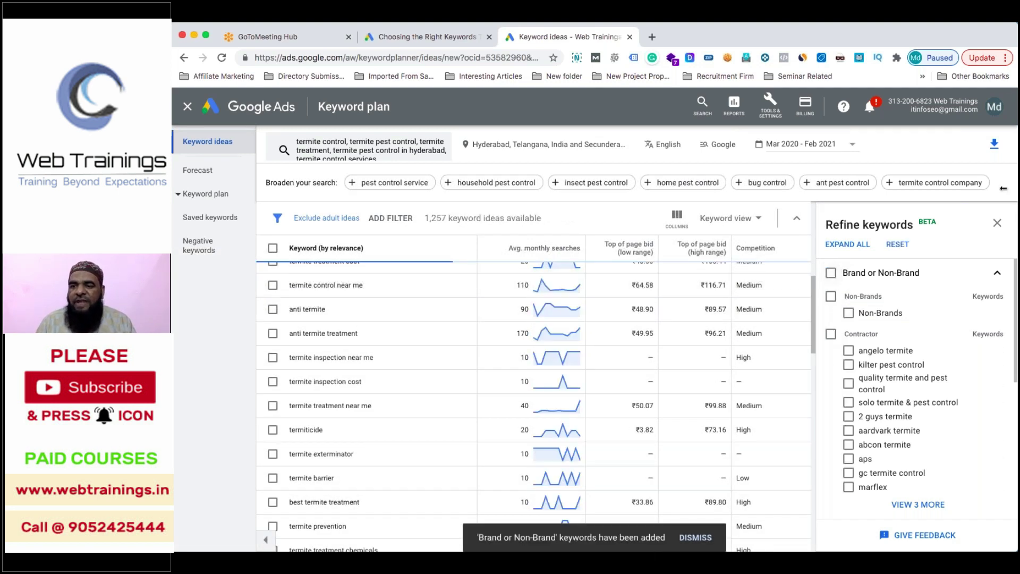
left_click(998, 274)
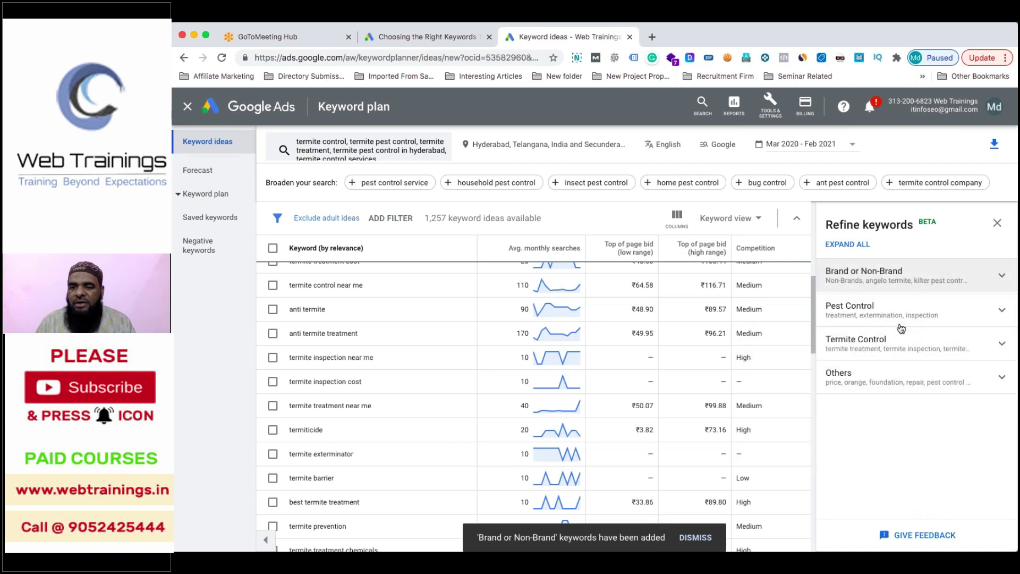
- Exclude all keywords of the Pest Control refinement group and view the filtered keyword ideas
left_click(1002, 344)
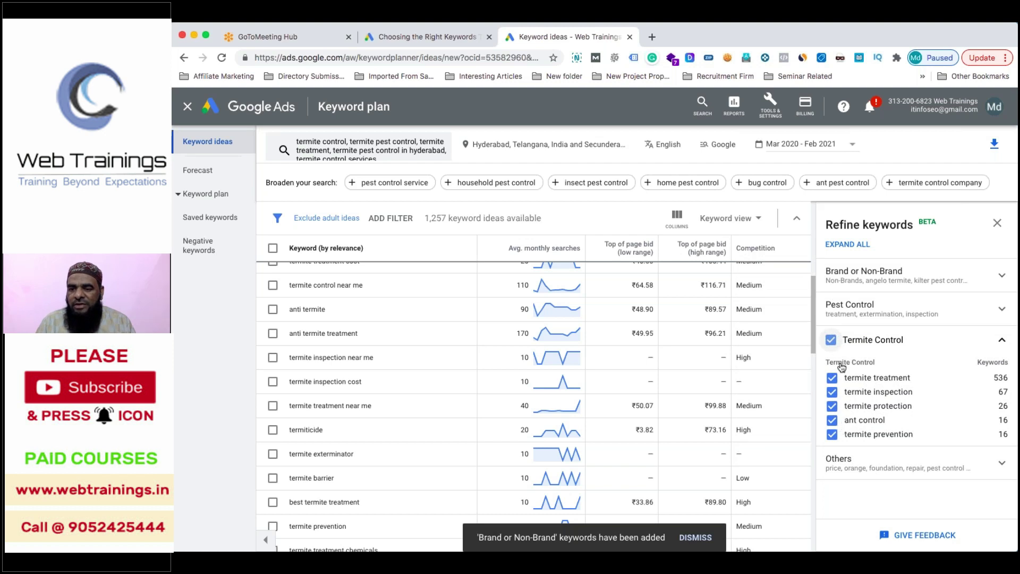
left_click(999, 308)
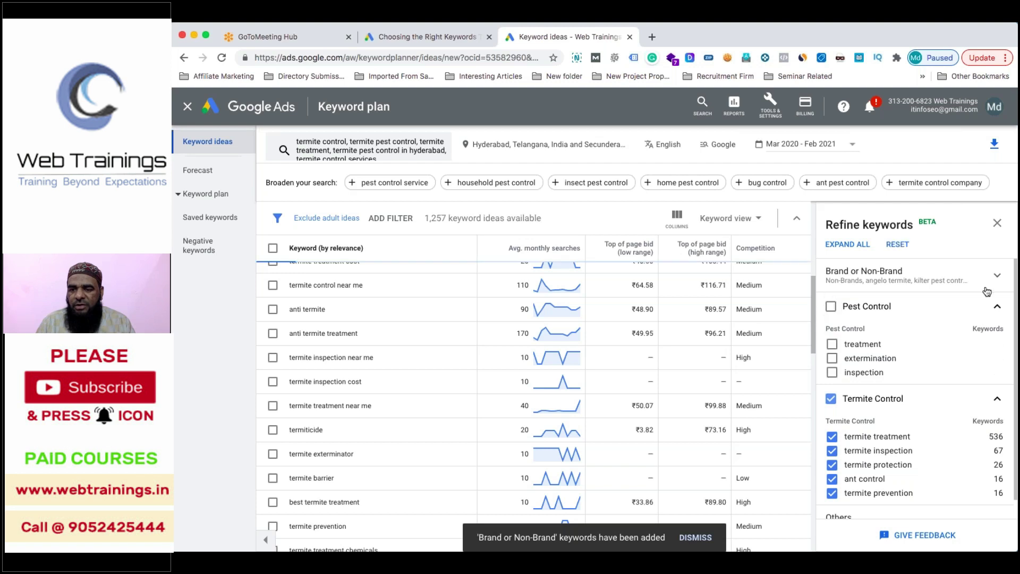
left_click(999, 308)
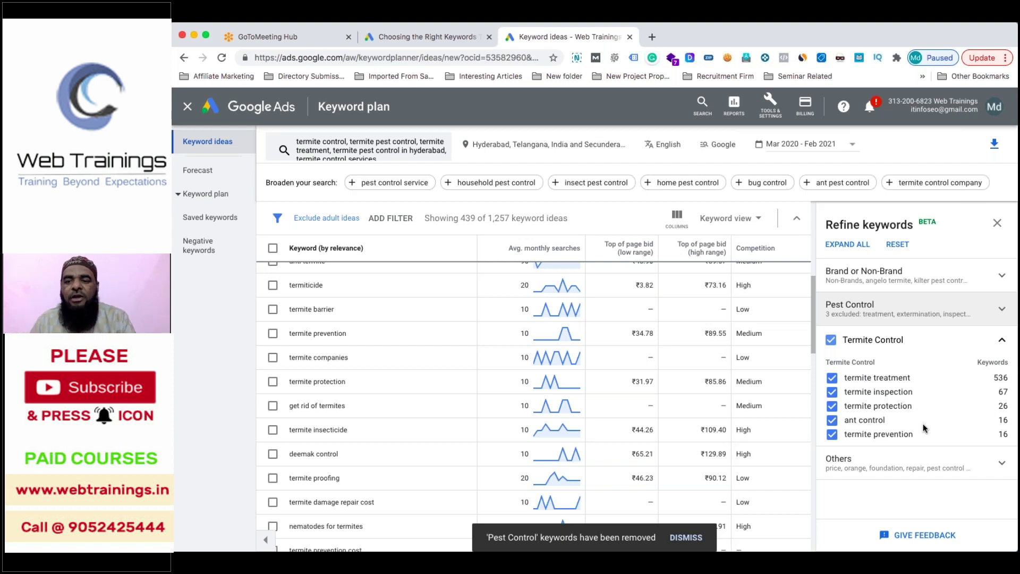
- Include the Pest Control keywords again, collapse all the open refinement groups and dismiss the notification
left_click(900, 312)
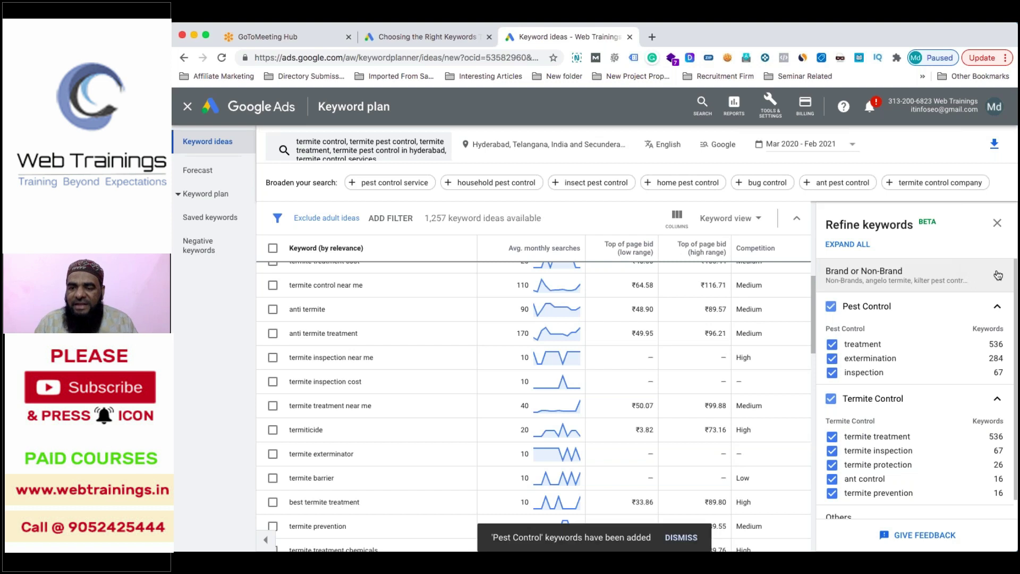
left_click(887, 287)
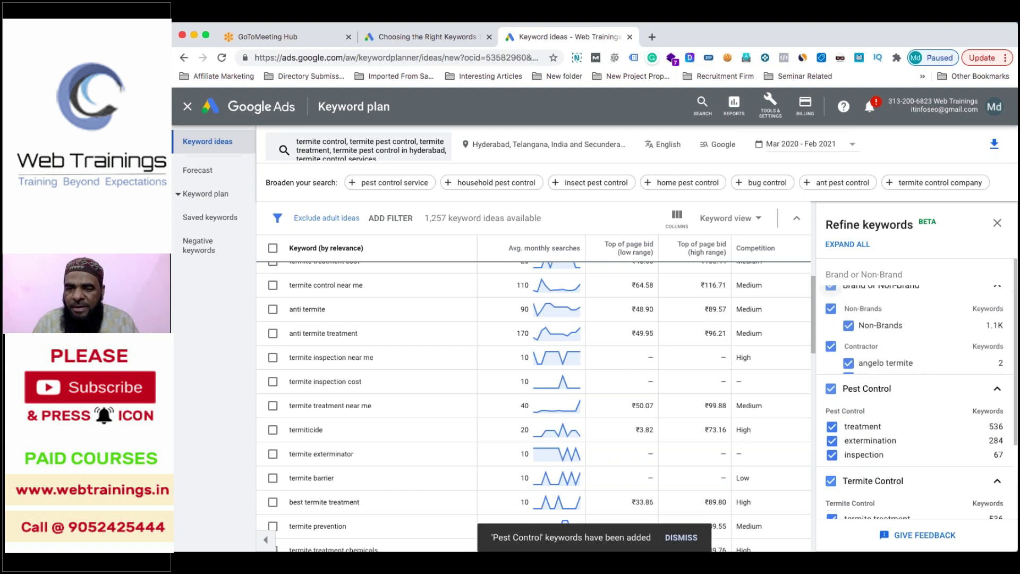
left_click(997, 274)
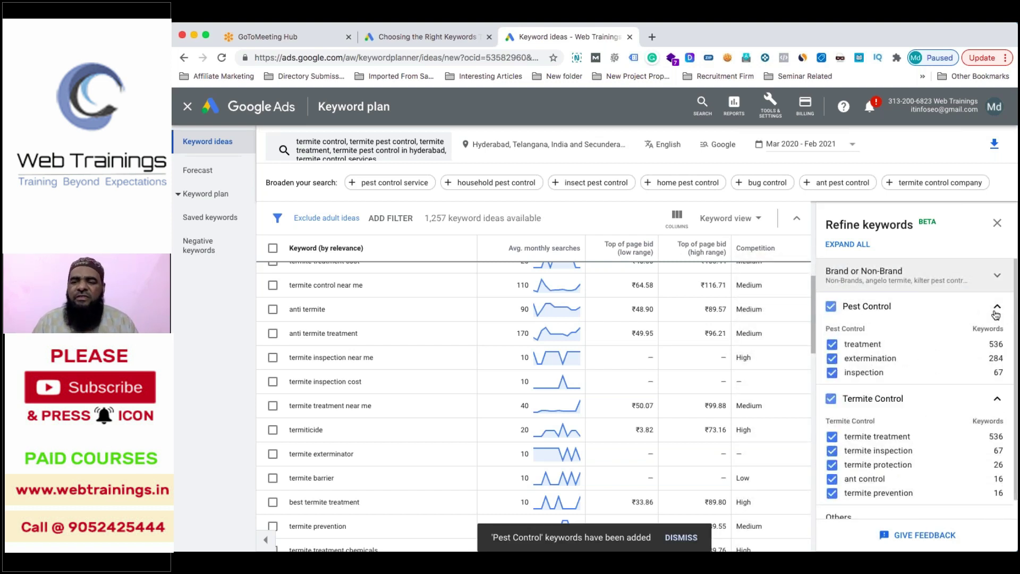
left_click(997, 307)
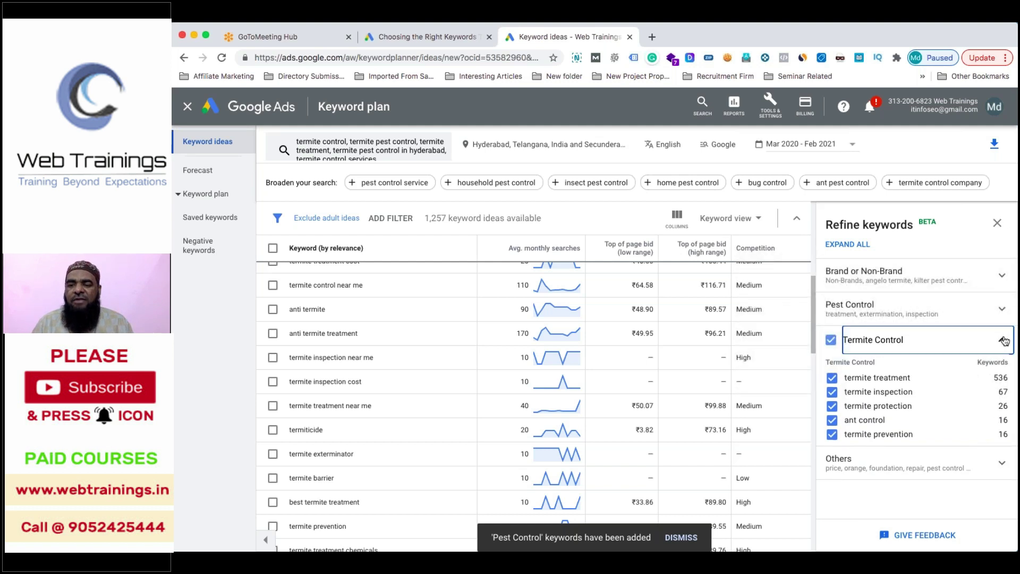
left_click(1003, 340)
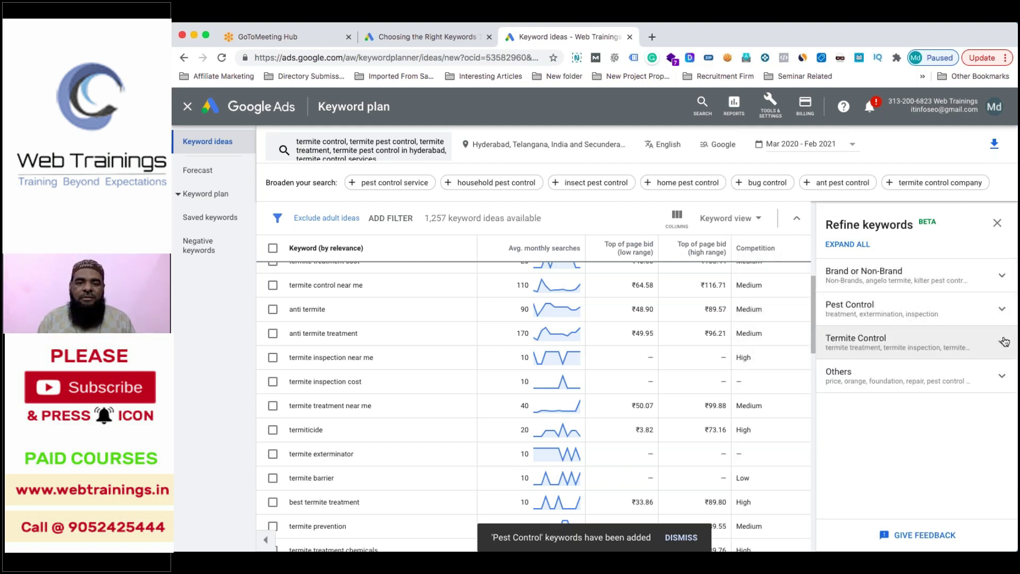
scroll(646, 387, "up", 5)
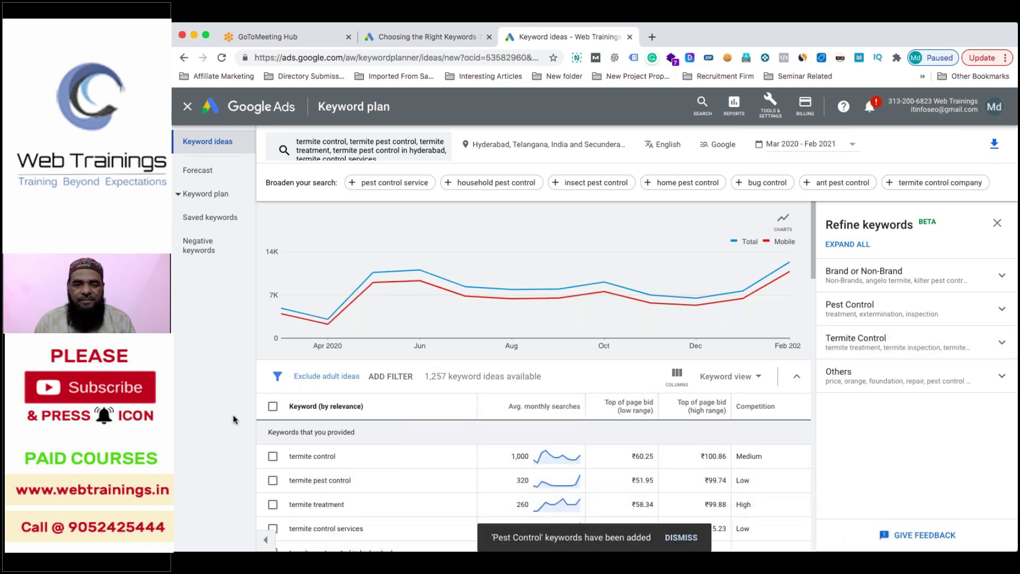
left_click(687, 542)
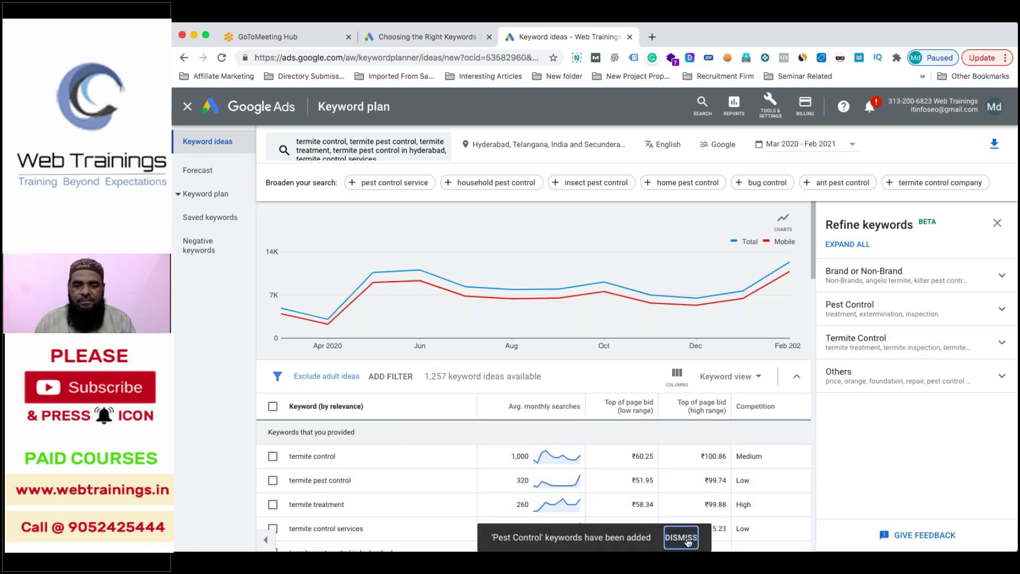
- Switch to Keyword Research.pdf to review the "How to do Keyword Research" page, and return to Google Chrome
mouse_move(512, 520)
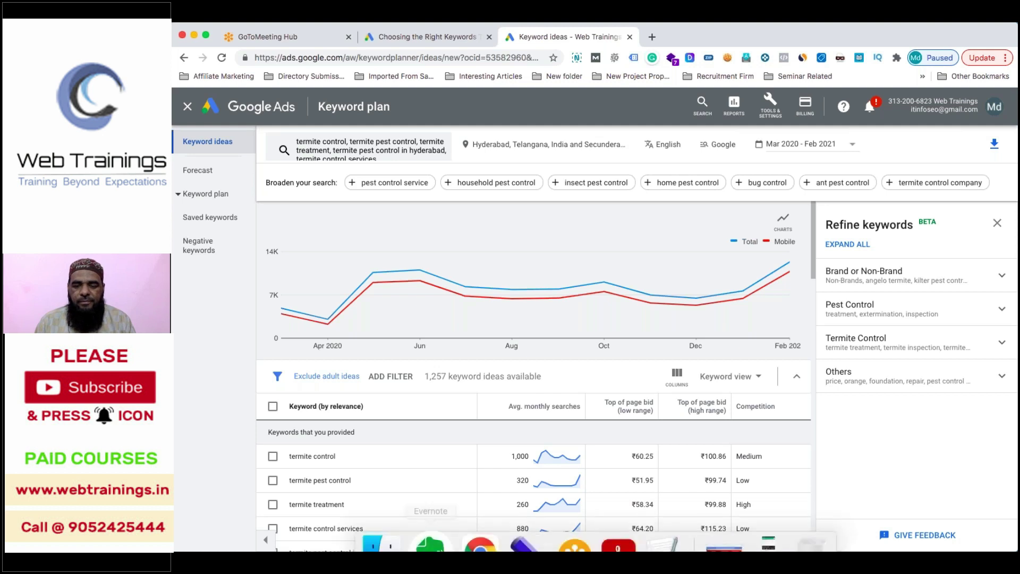
left_click(600, 518)
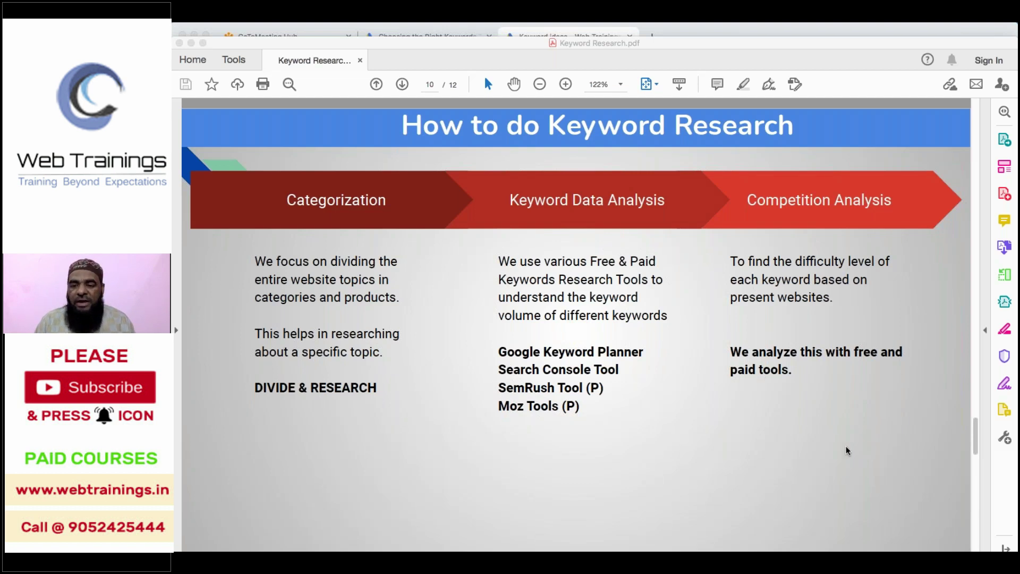
left_click(719, 472)
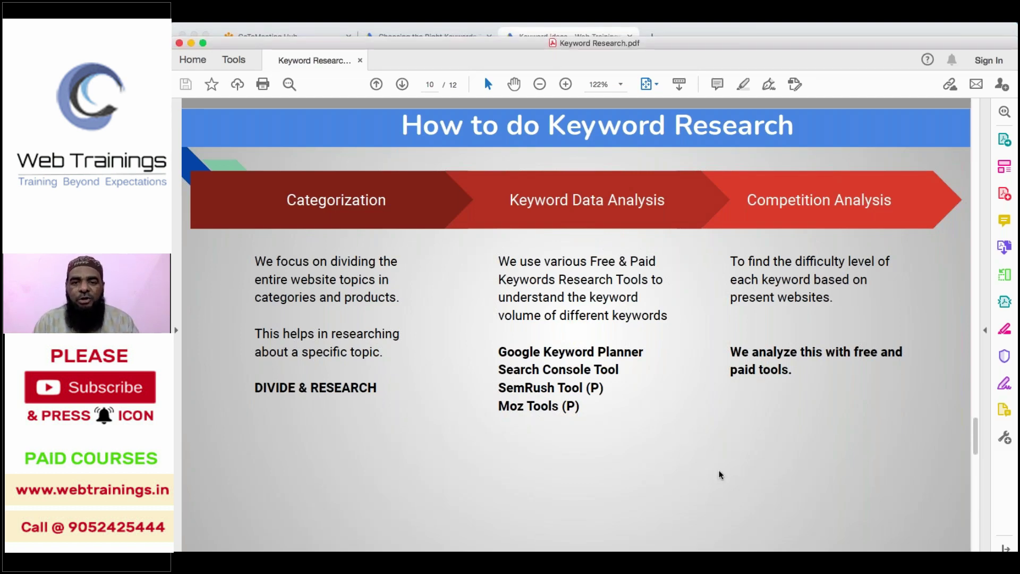
mouse_move(514, 546)
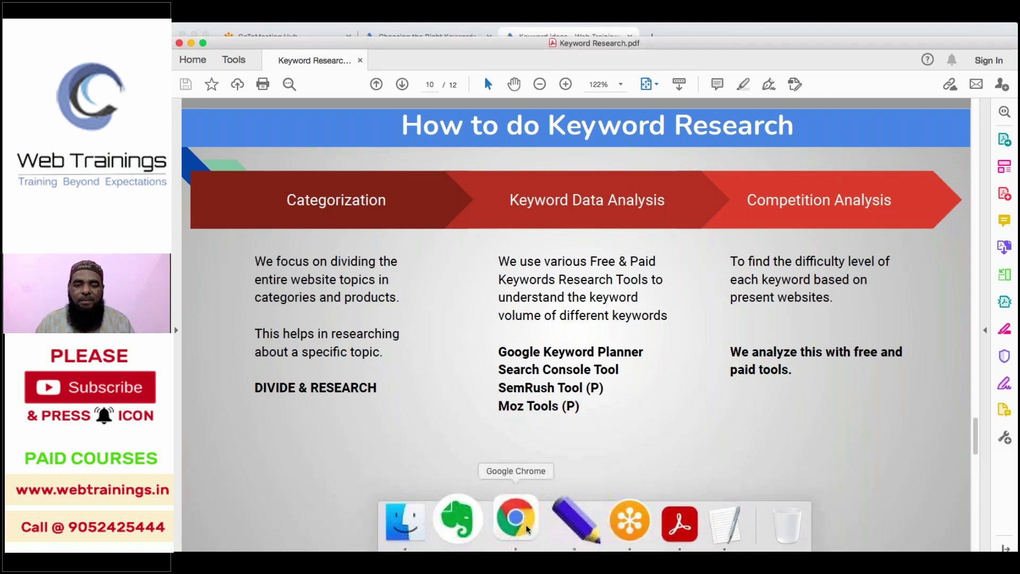
left_click(524, 524)
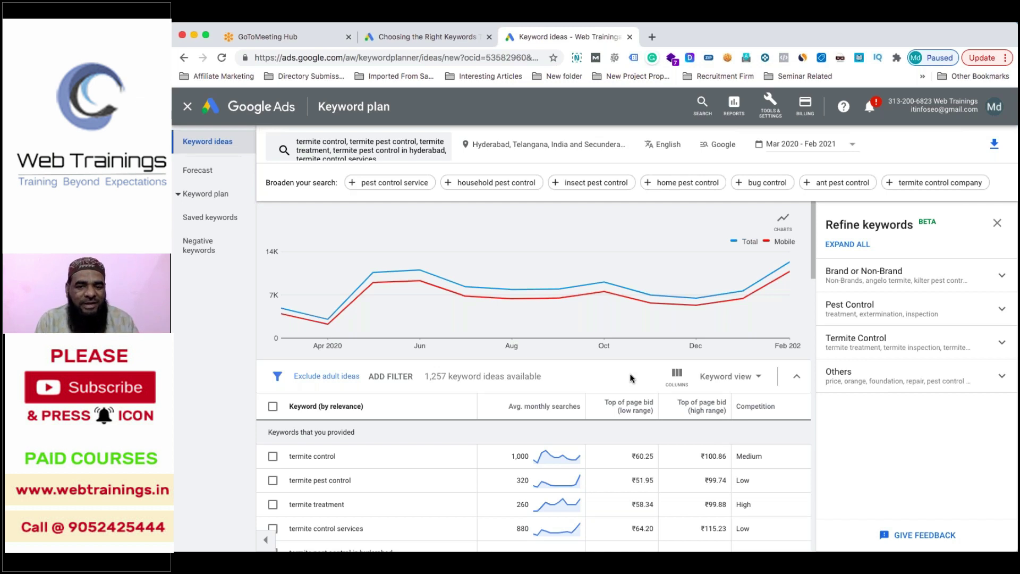
- Show the keyword ideas in Grouped view and look over the keyword groups
left_click(756, 379)
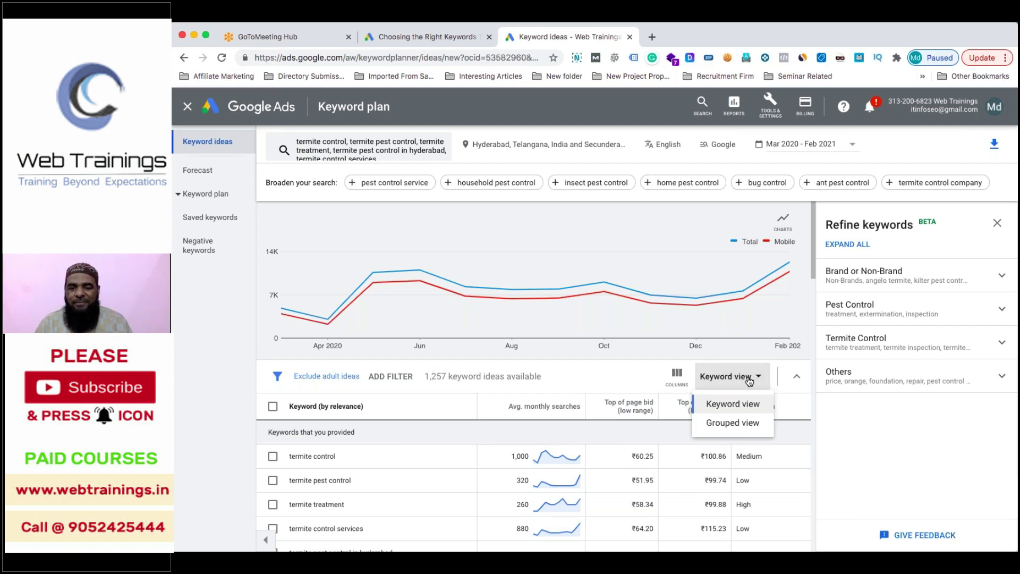
left_click(741, 426)
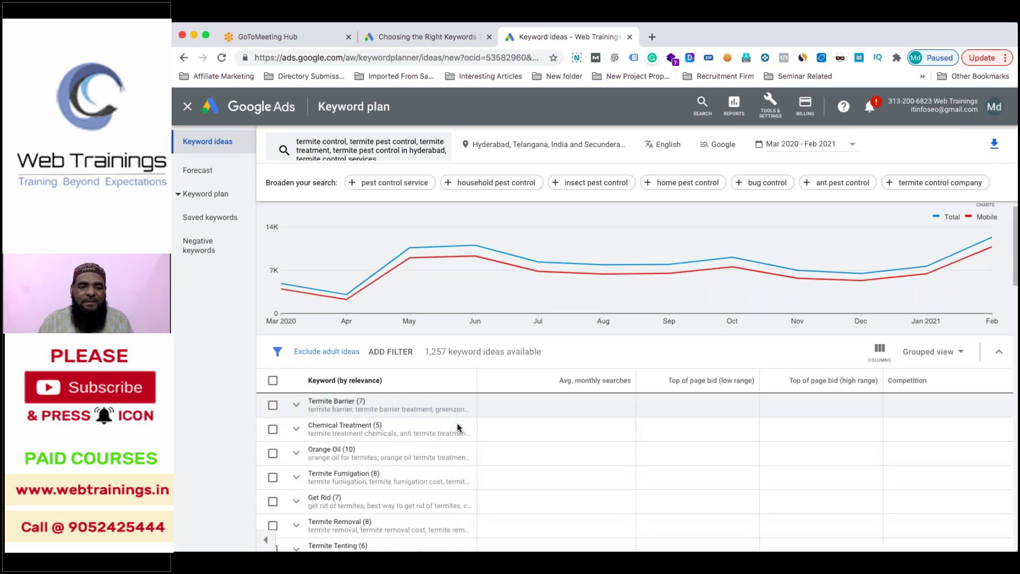
scroll(457, 423, "down", 5)
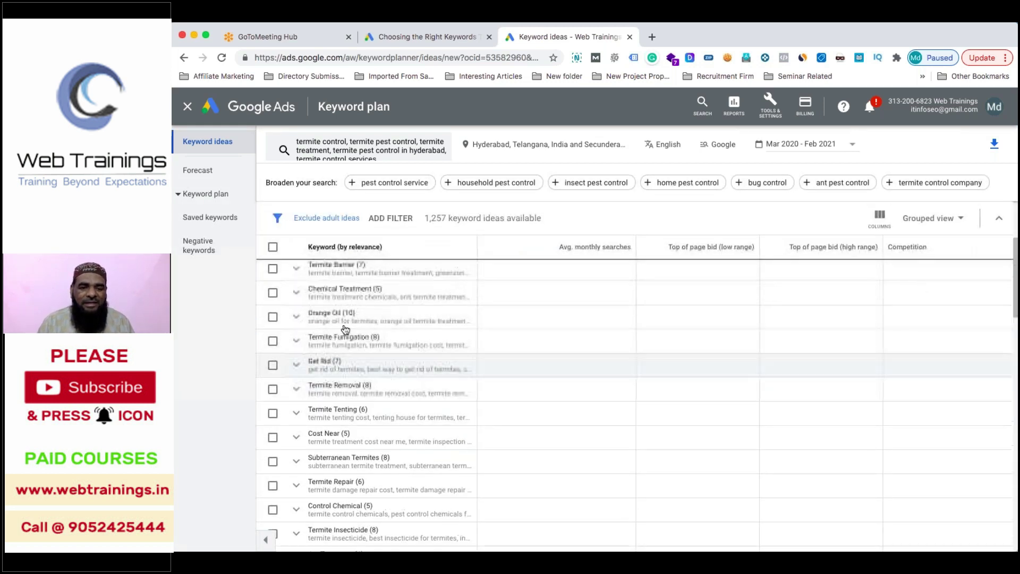
scroll(345, 329, "up", 5)
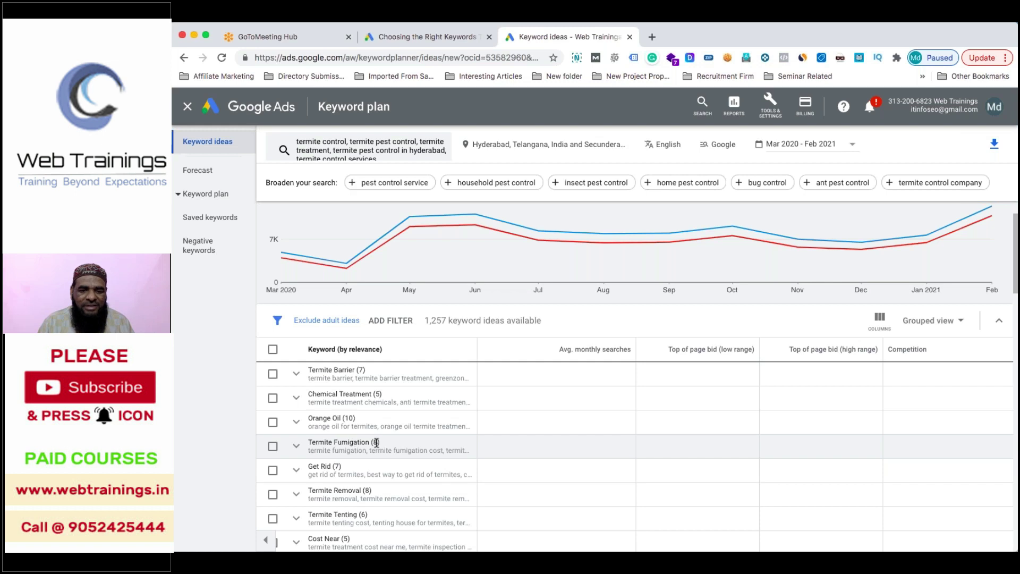
scroll(330, 480, "down", 5)
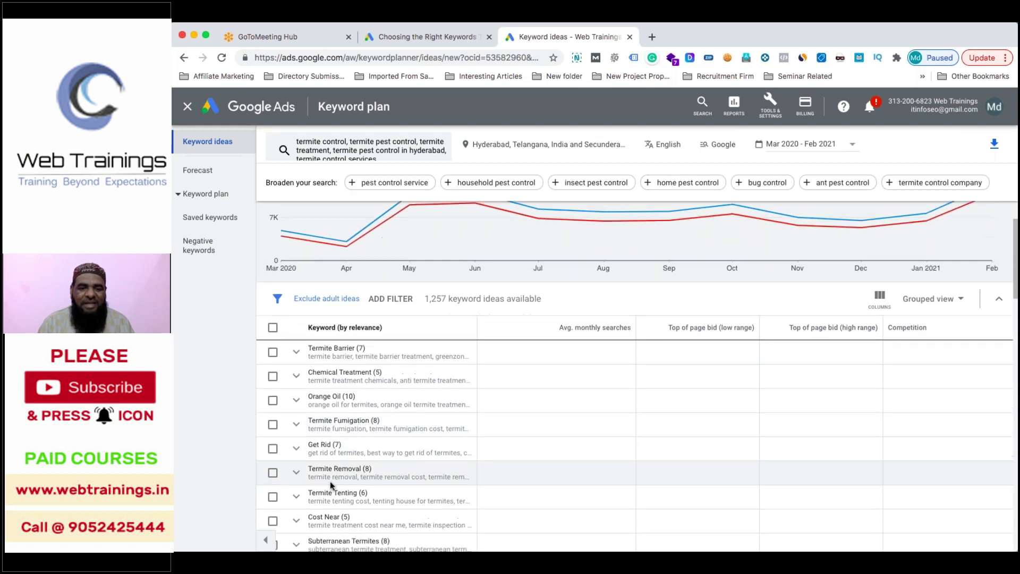
scroll(330, 482, "down", 1)
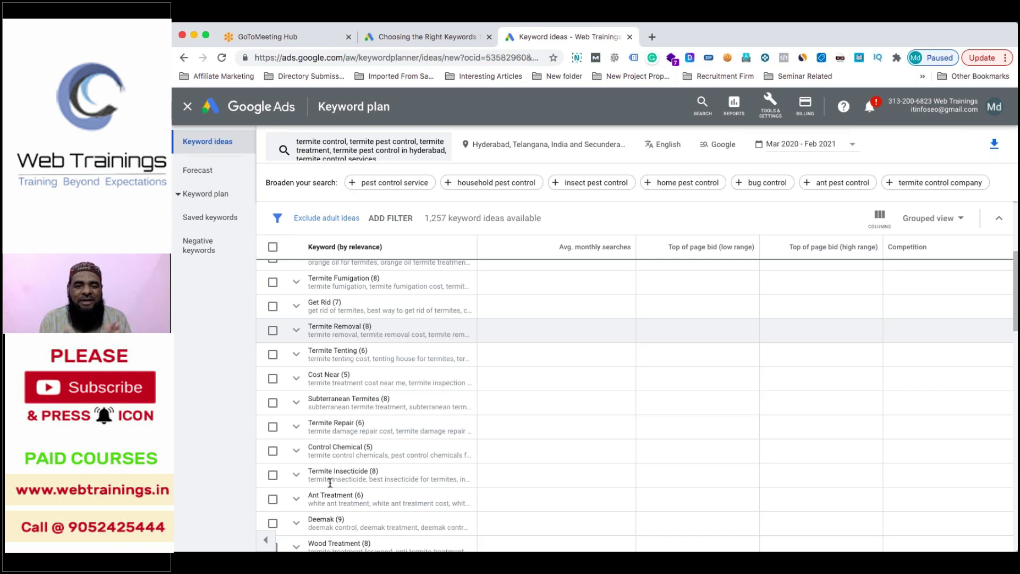
- Examine the keywords in the Subterranean Termites group, look through the other groups, and return to Keyword view
left_click(296, 403)
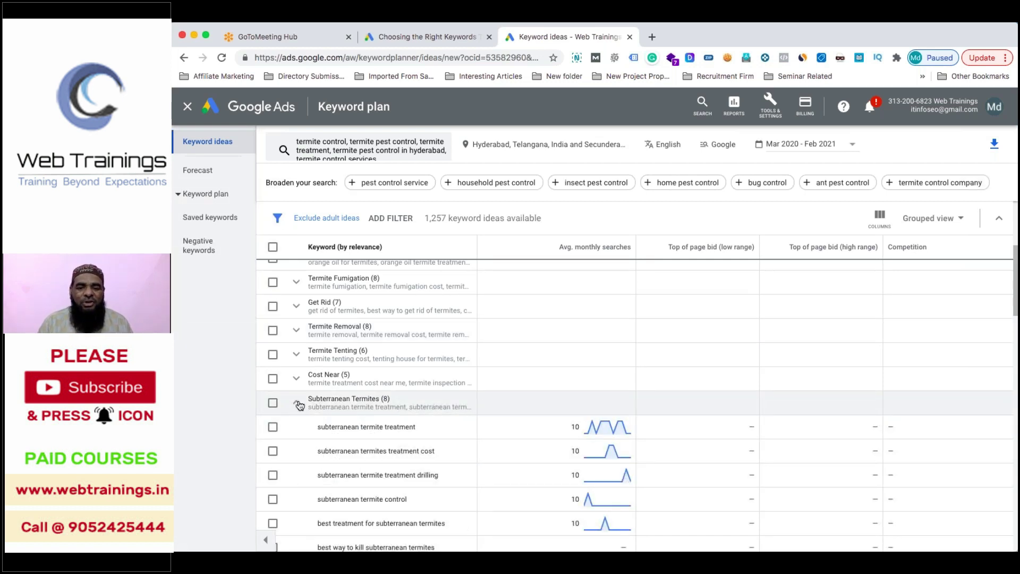
left_click(297, 403)
scroll(319, 452, "up", 3)
scroll(319, 452, "down", 3)
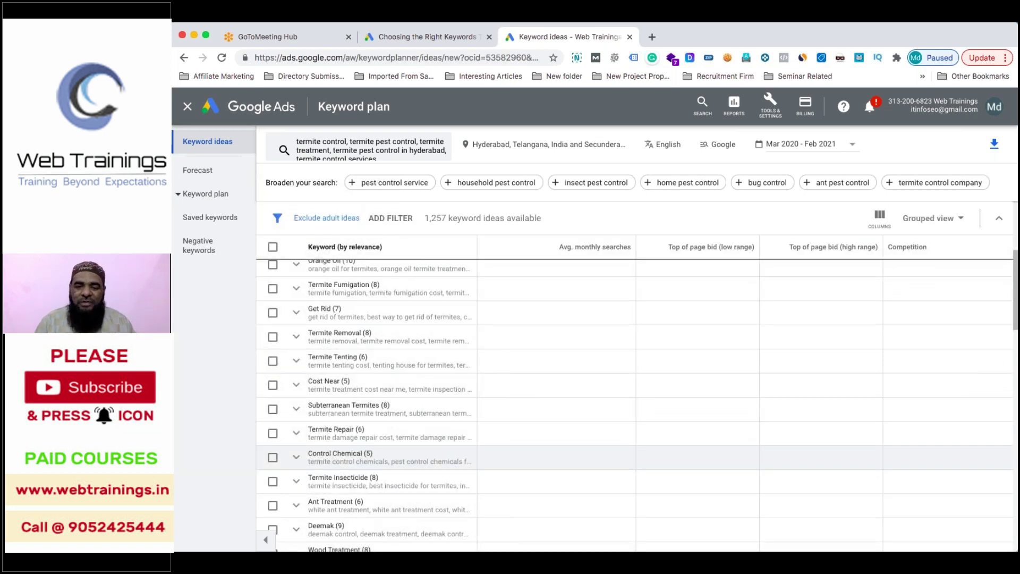
scroll(604, 365, "down", 10)
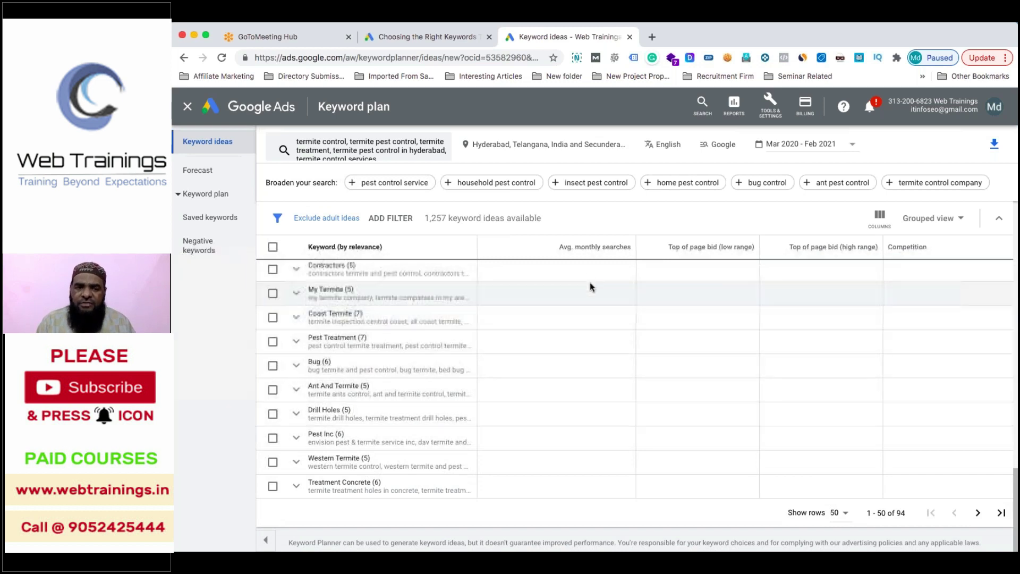
scroll(587, 274, "up", 20)
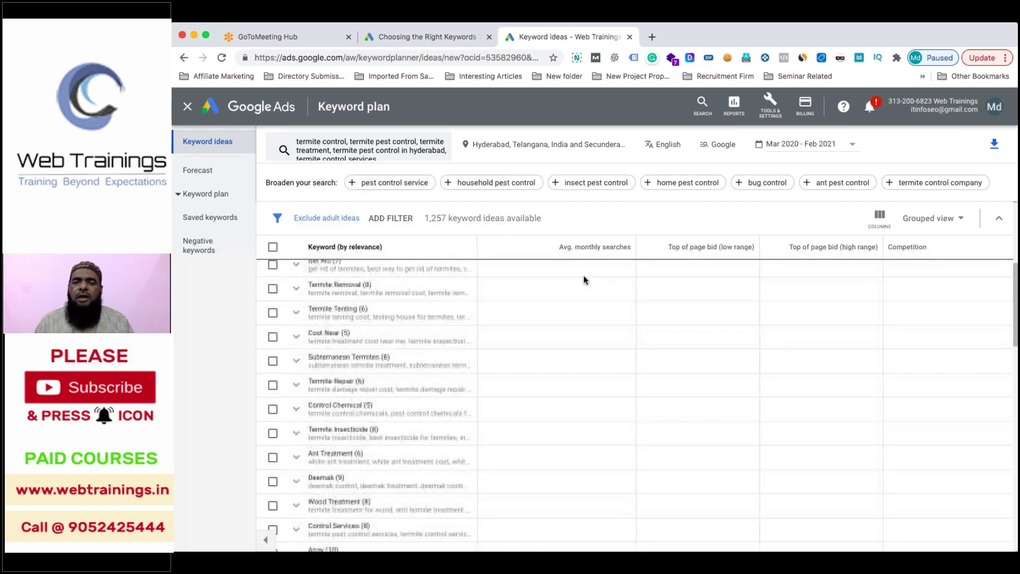
scroll(683, 346, "up", 2)
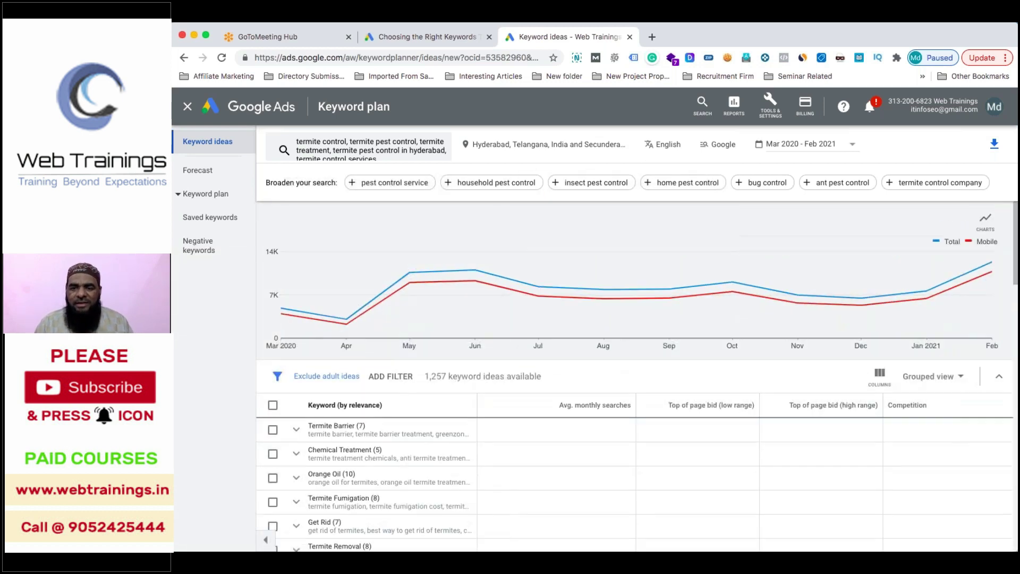
scroll(678, 378, "down", 1)
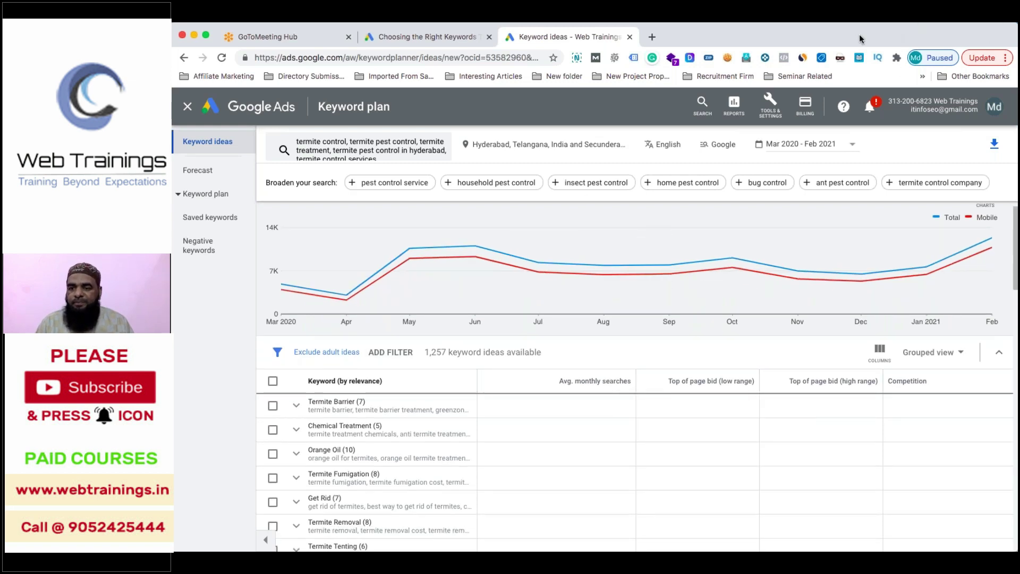
left_click(934, 353)
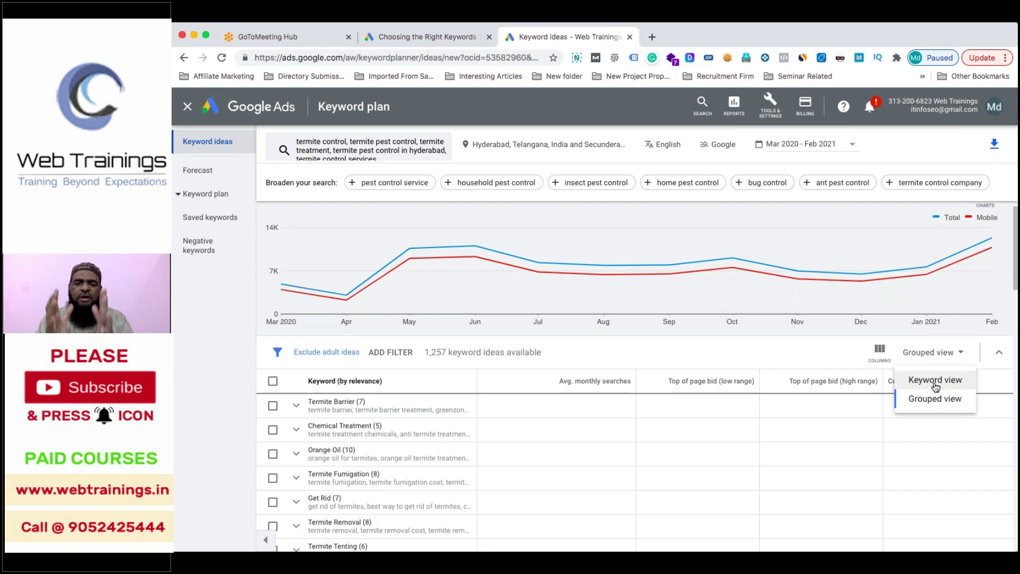
left_click(936, 381)
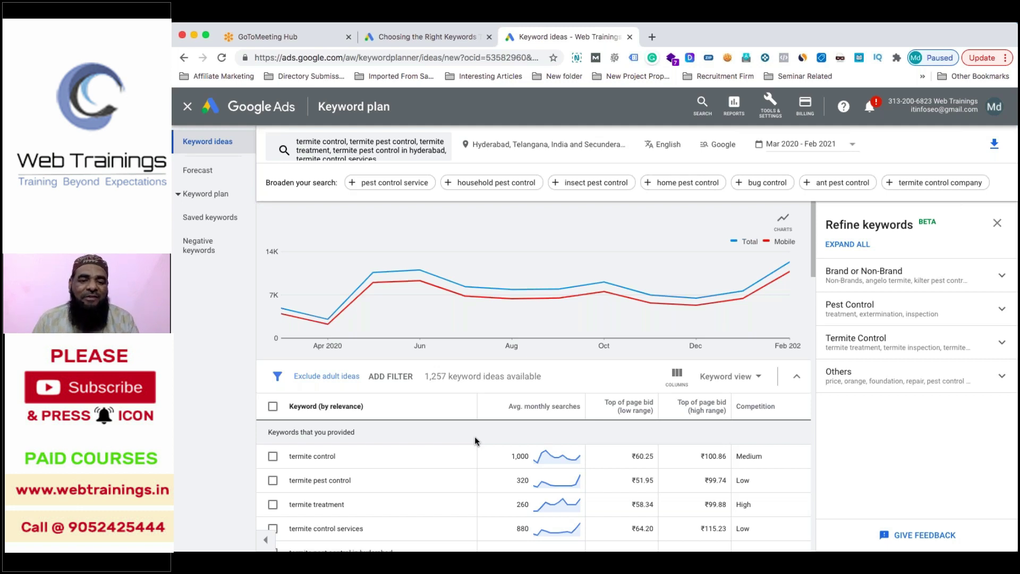
mouse_move(563, 547)
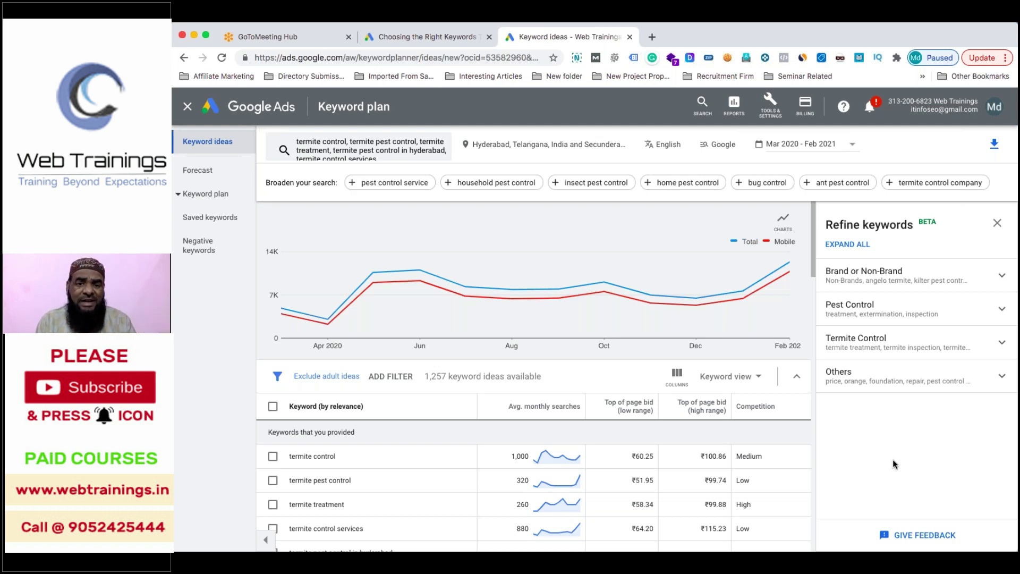
- Open the keyword search for editing and remove all the termite seed keywords
left_click(365, 146)
left_click(402, 219)
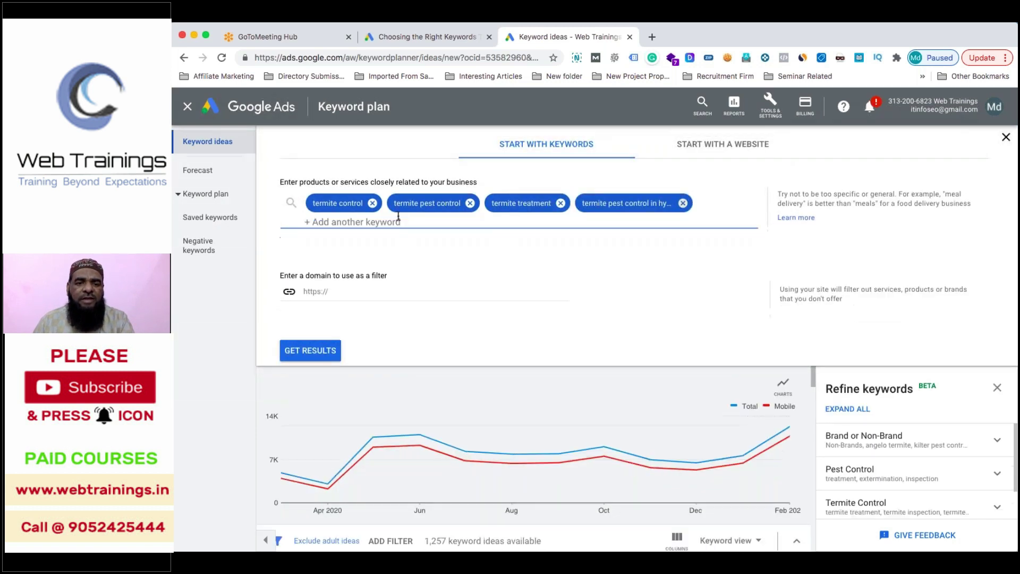
left_click(373, 195)
left_click(362, 203)
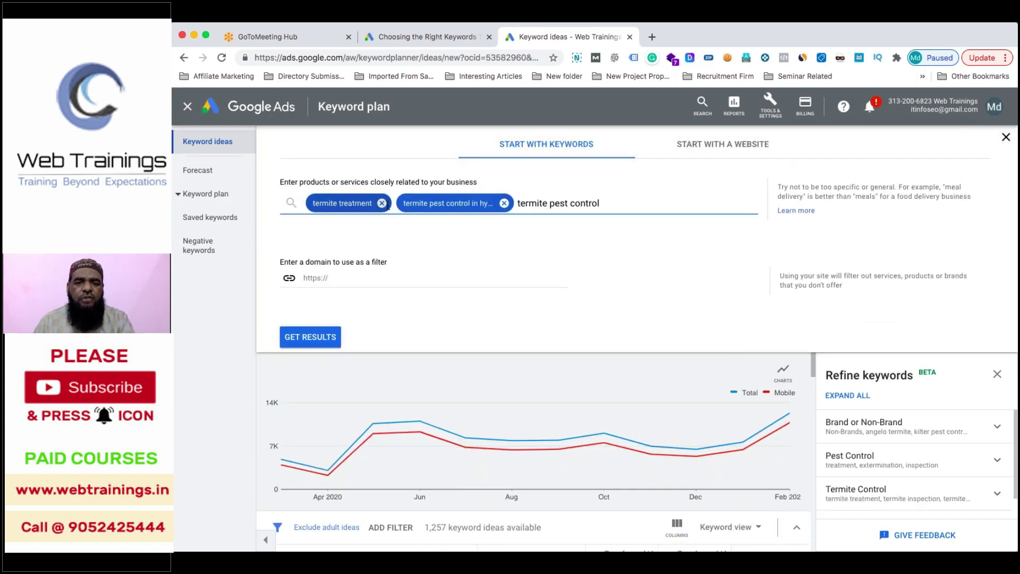
left_click(388, 203)
left_click(412, 205)
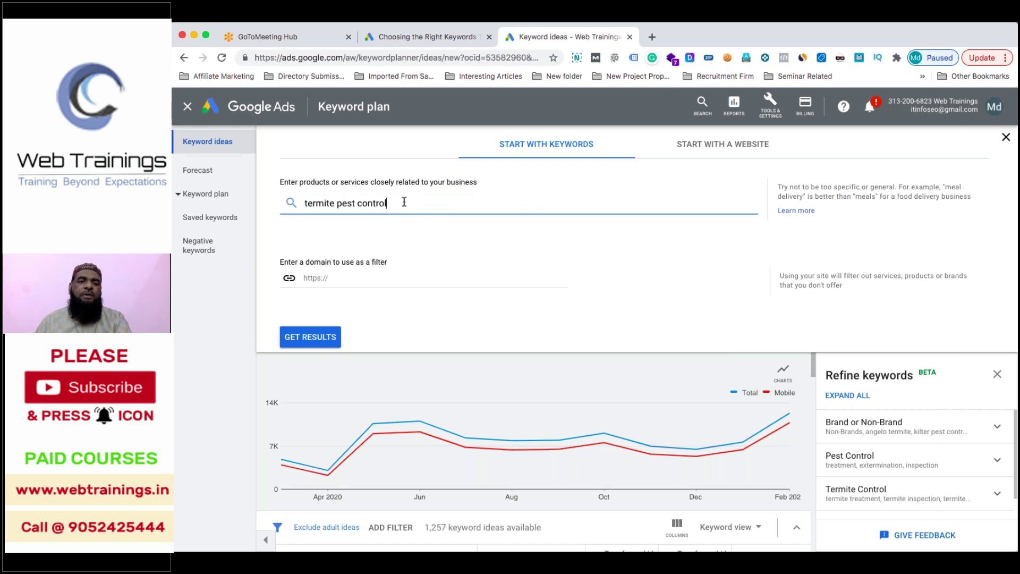
left_click_drag(403, 203, 287, 206)
key("BackSpace")
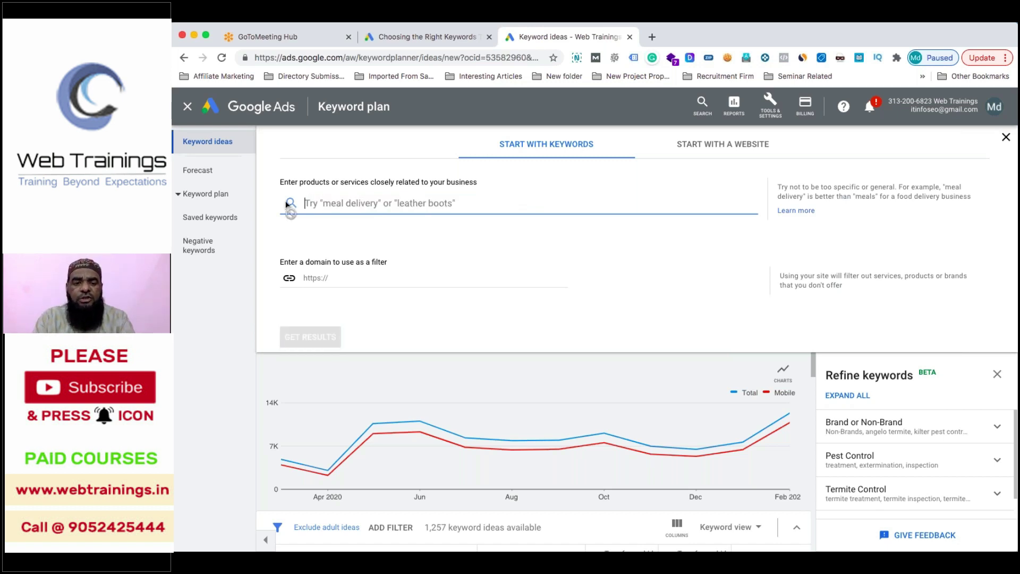
- Get keyword ideas for the seed keyword "health insurance"
type("health ins")
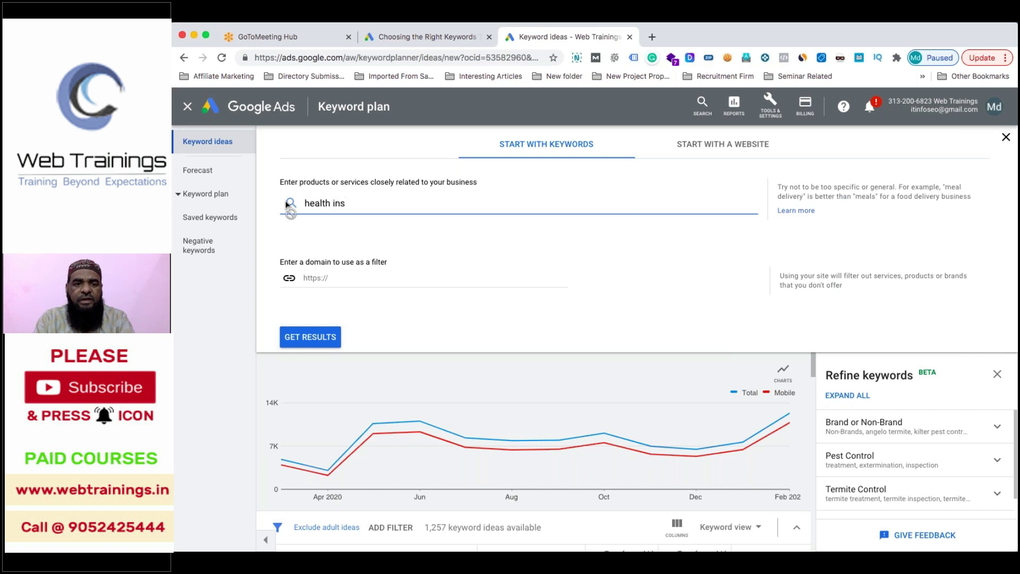
type("urance")
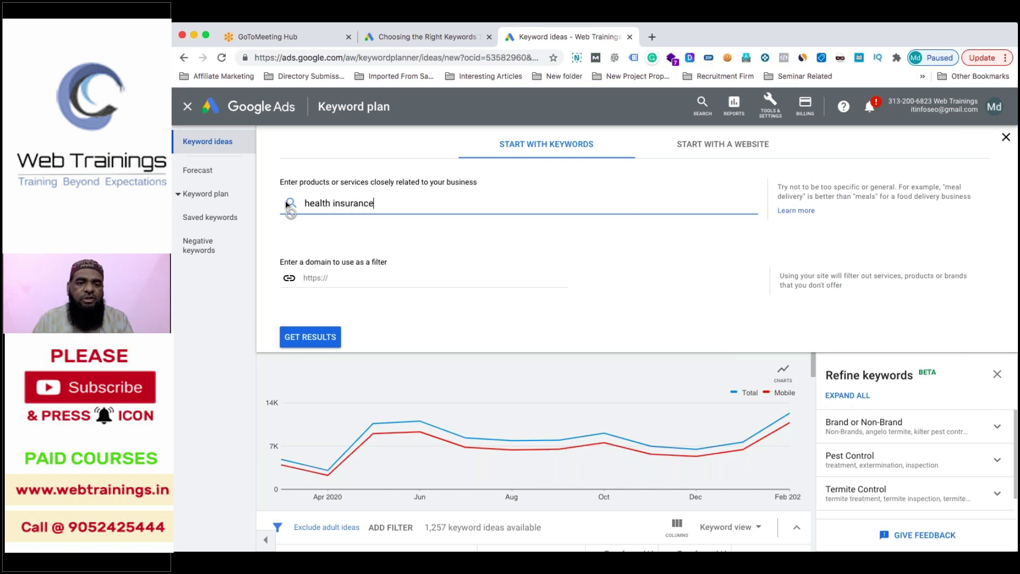
left_click(300, 340)
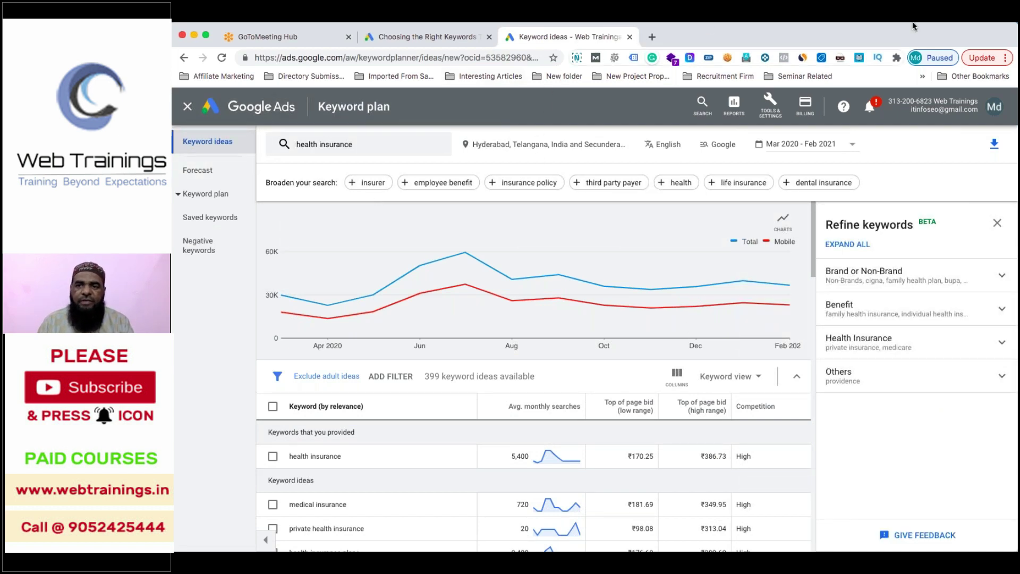
- Replace the targeted locations Hyderabad and Secunderabad with the country India and save the location setting
left_click(568, 146)
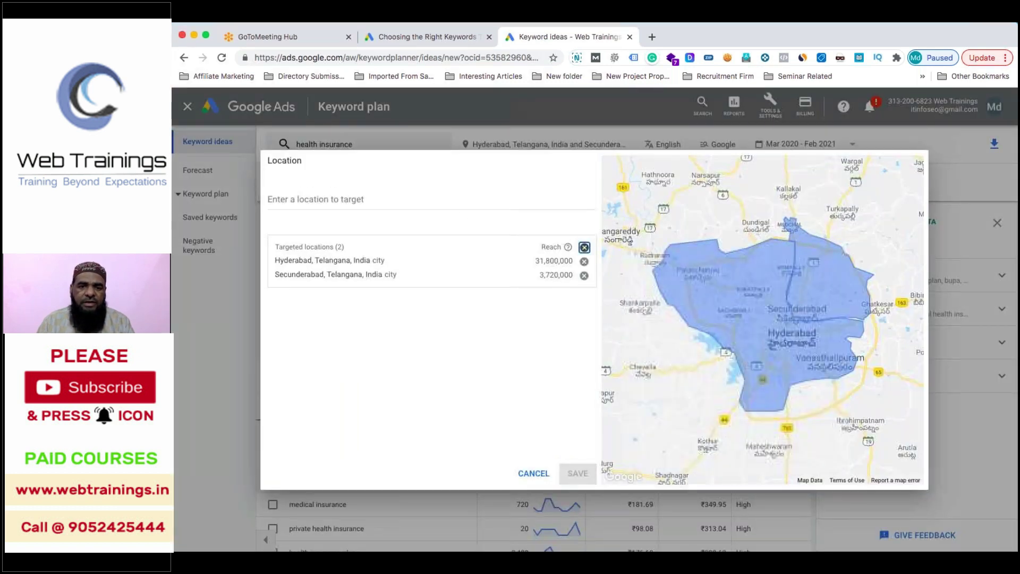
left_click(584, 247)
left_click(434, 208)
type("india")
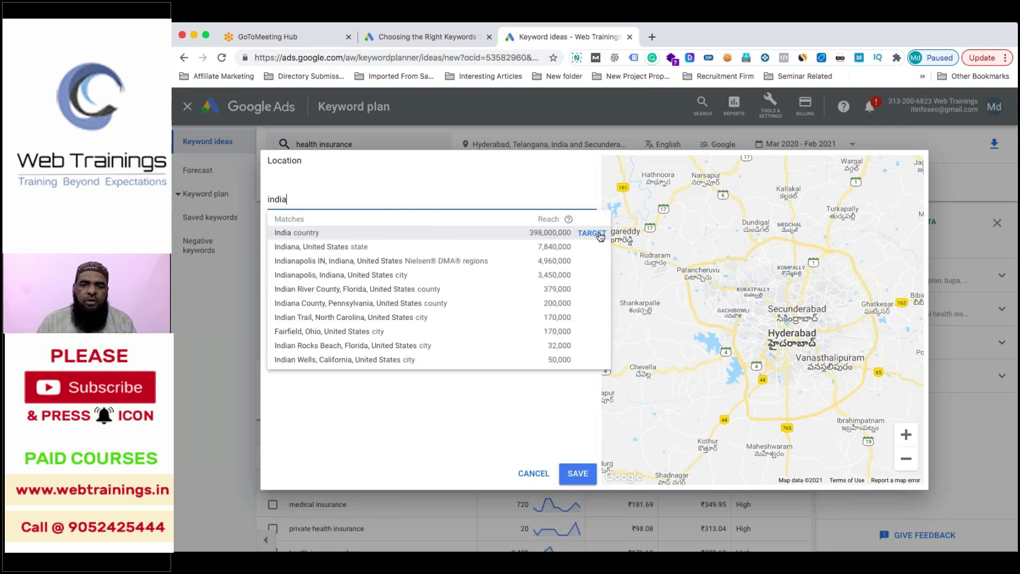
key("Return")
left_click(577, 474)
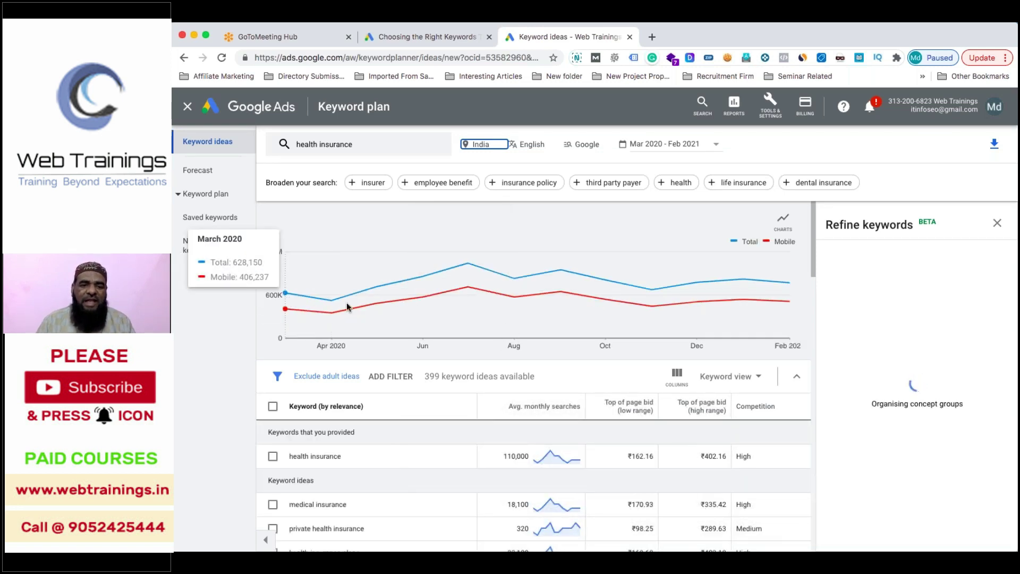
- Examine the search volume trend and the health insurance keyword ideas with their monthly searches, bid ranges and competition
mouse_move(464, 266)
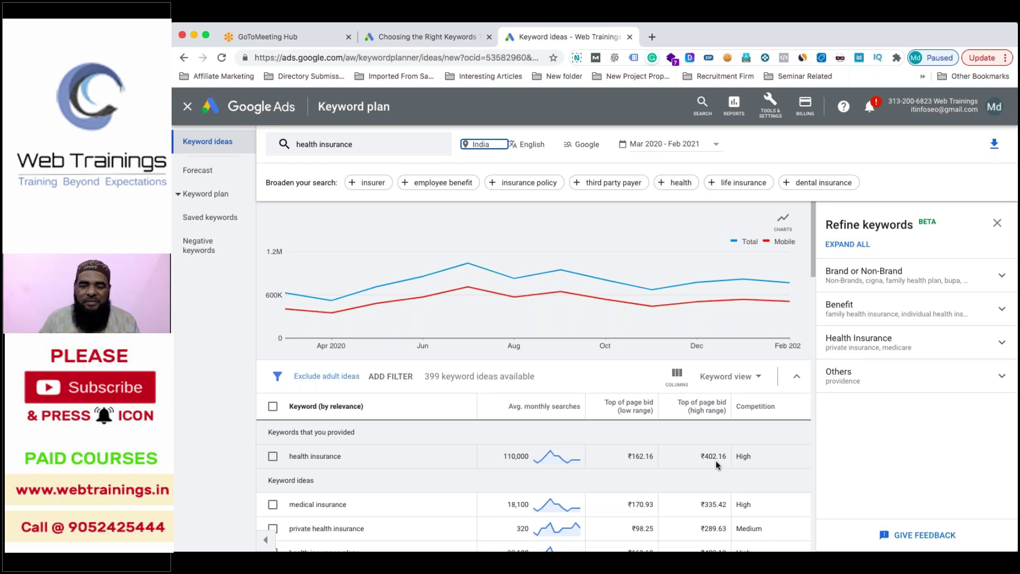
scroll(358, 454, "down", 2)
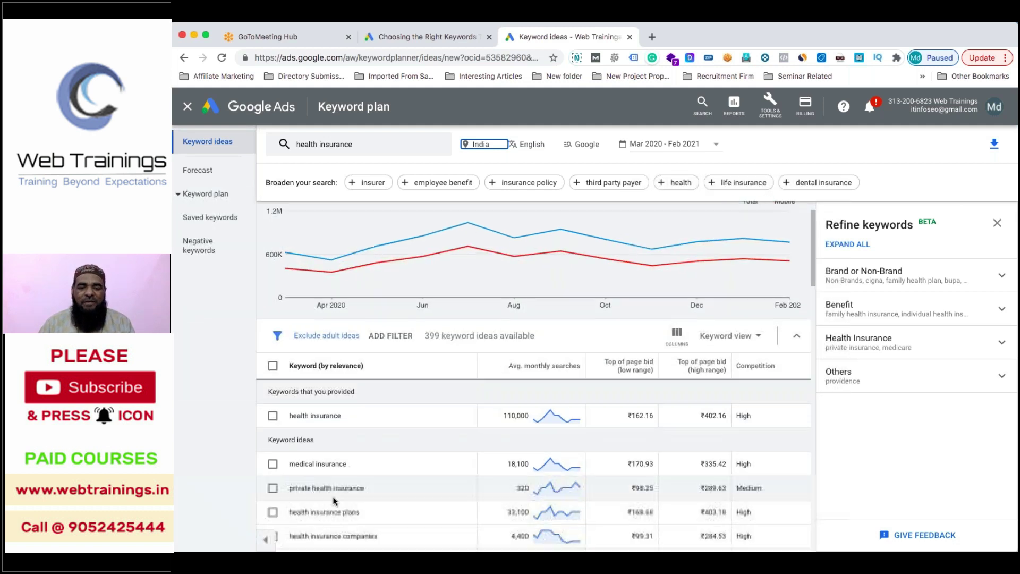
scroll(435, 490, "down", 1)
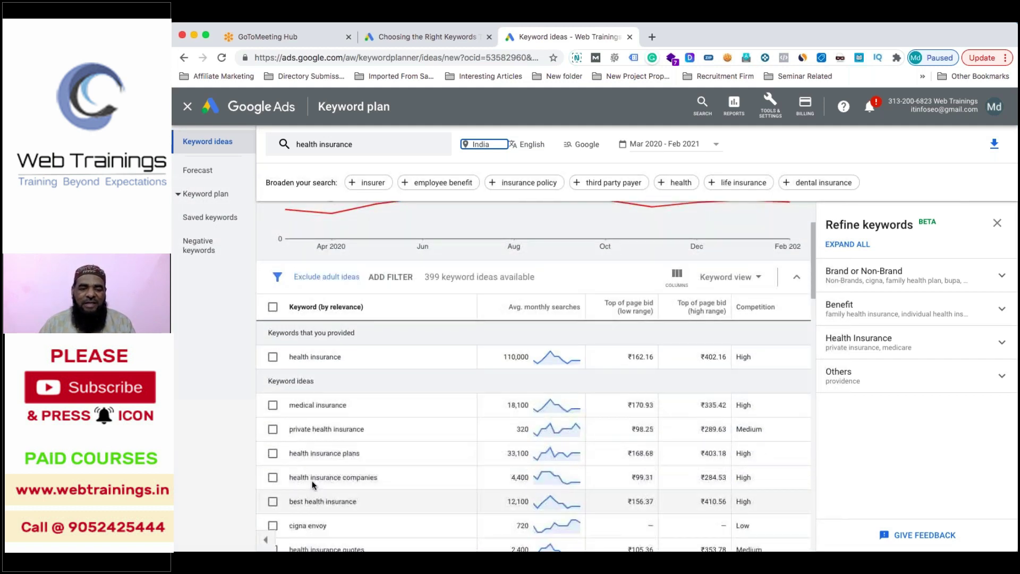
scroll(418, 490, "down", 5)
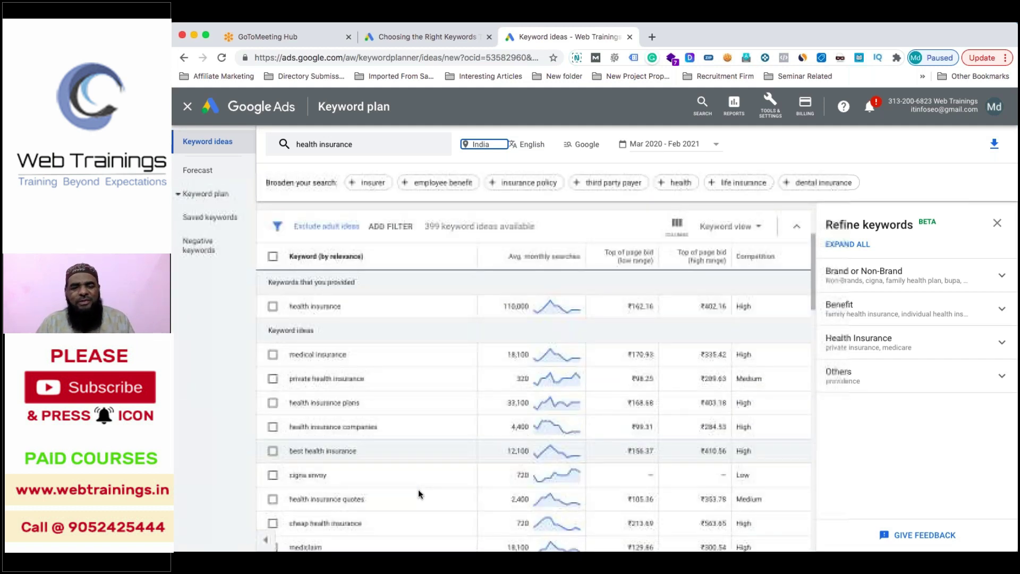
scroll(416, 493, "up", 6)
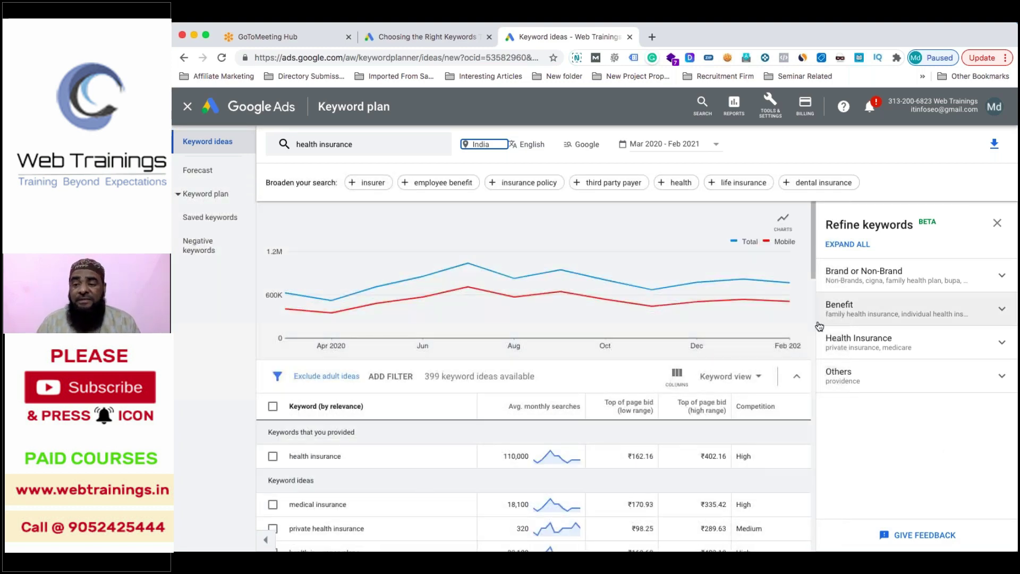